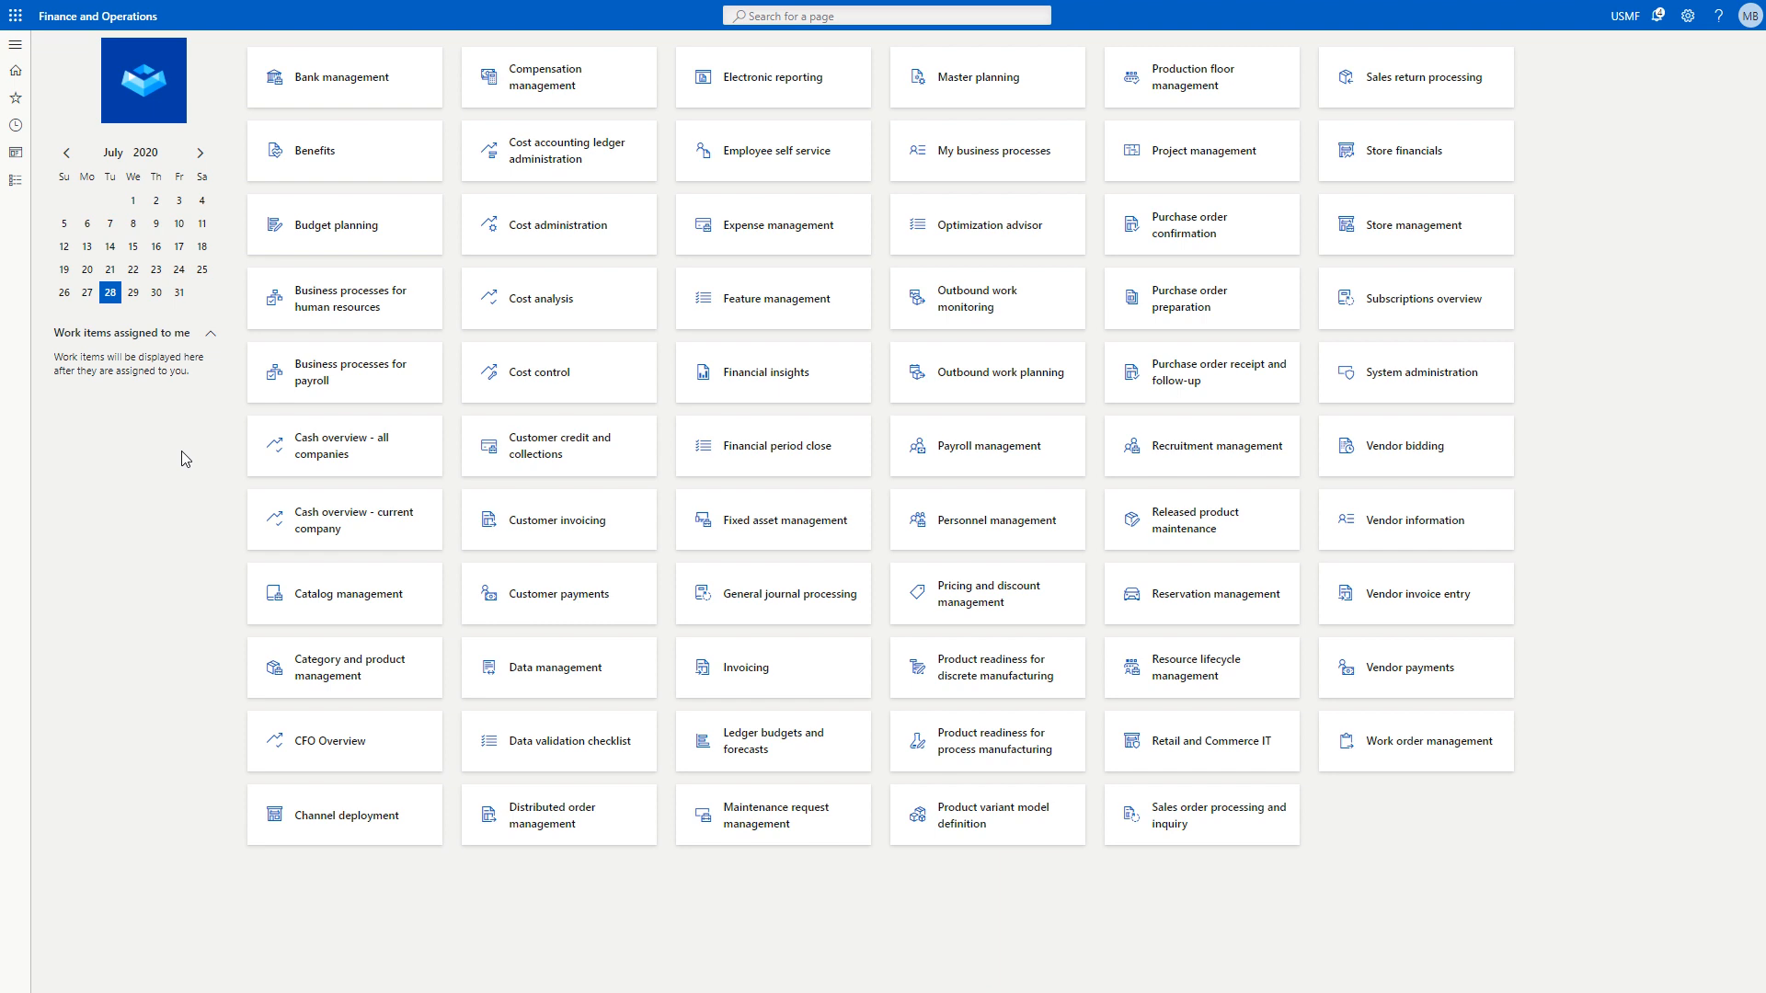
Open the Subscription products list in the Subscription management module.
{"action": "left_click", "coordinate": [14, 44]}
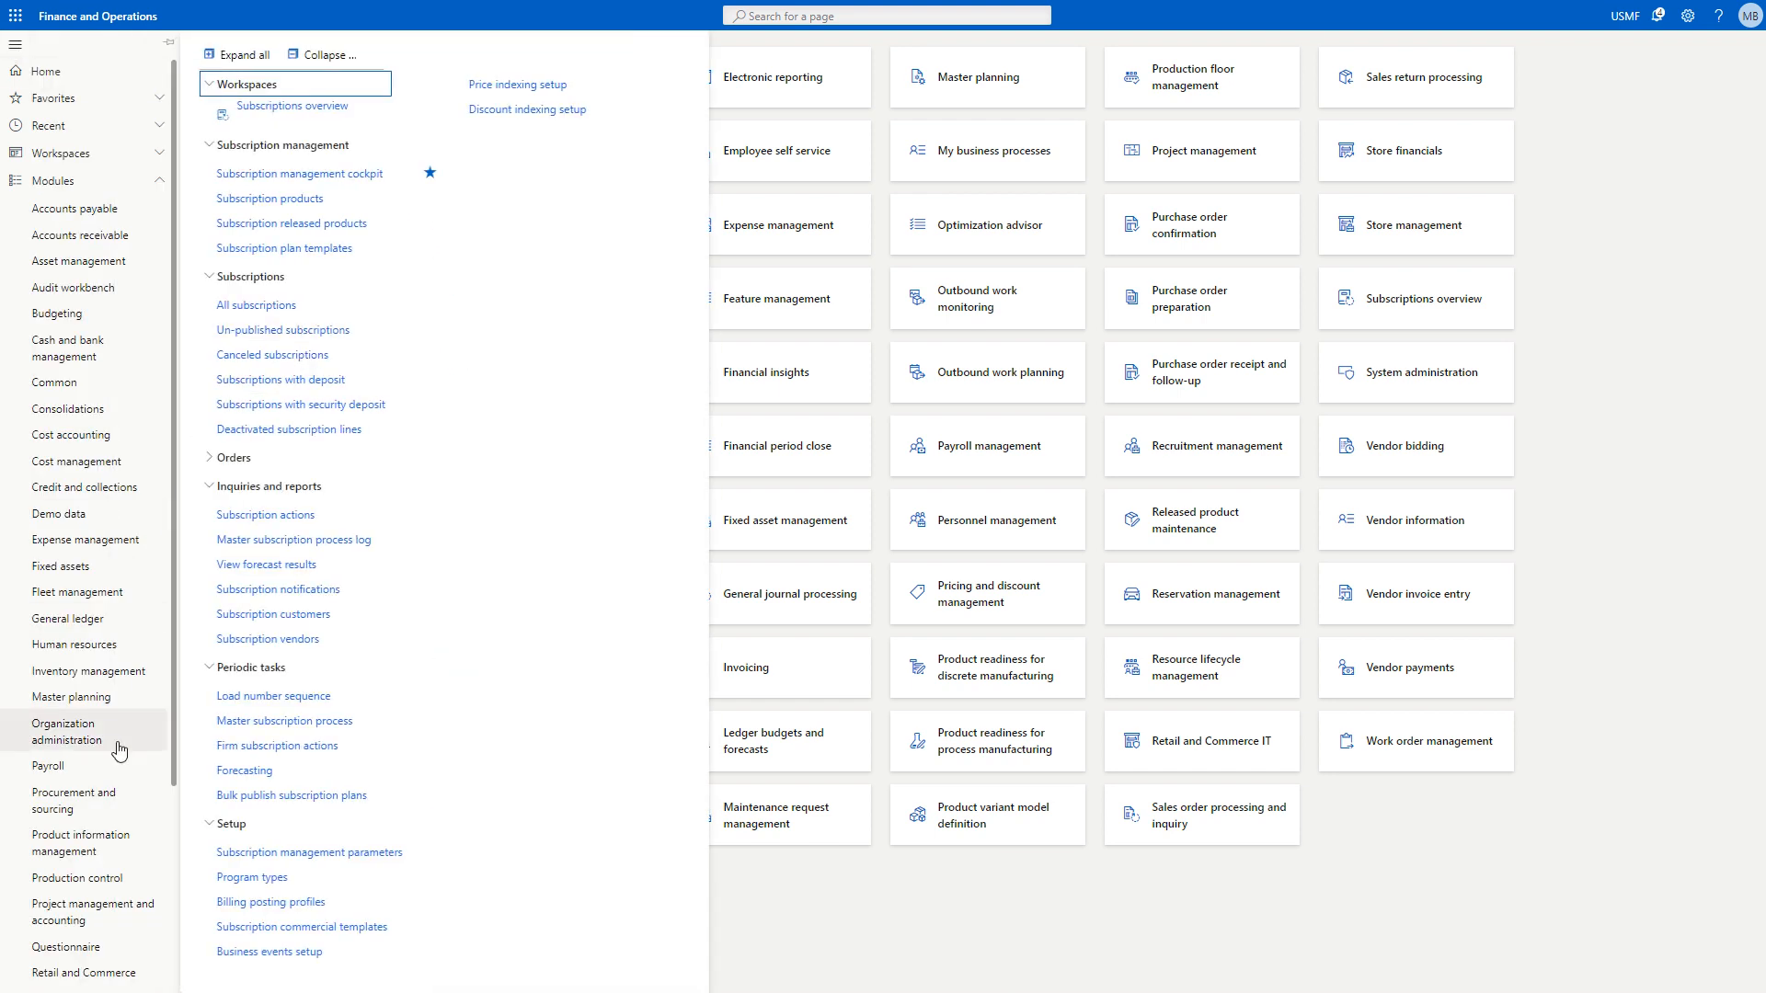
{"action": "scroll", "coordinate": [116, 881], "scroll_direction": "down", "scroll_amount": 3}
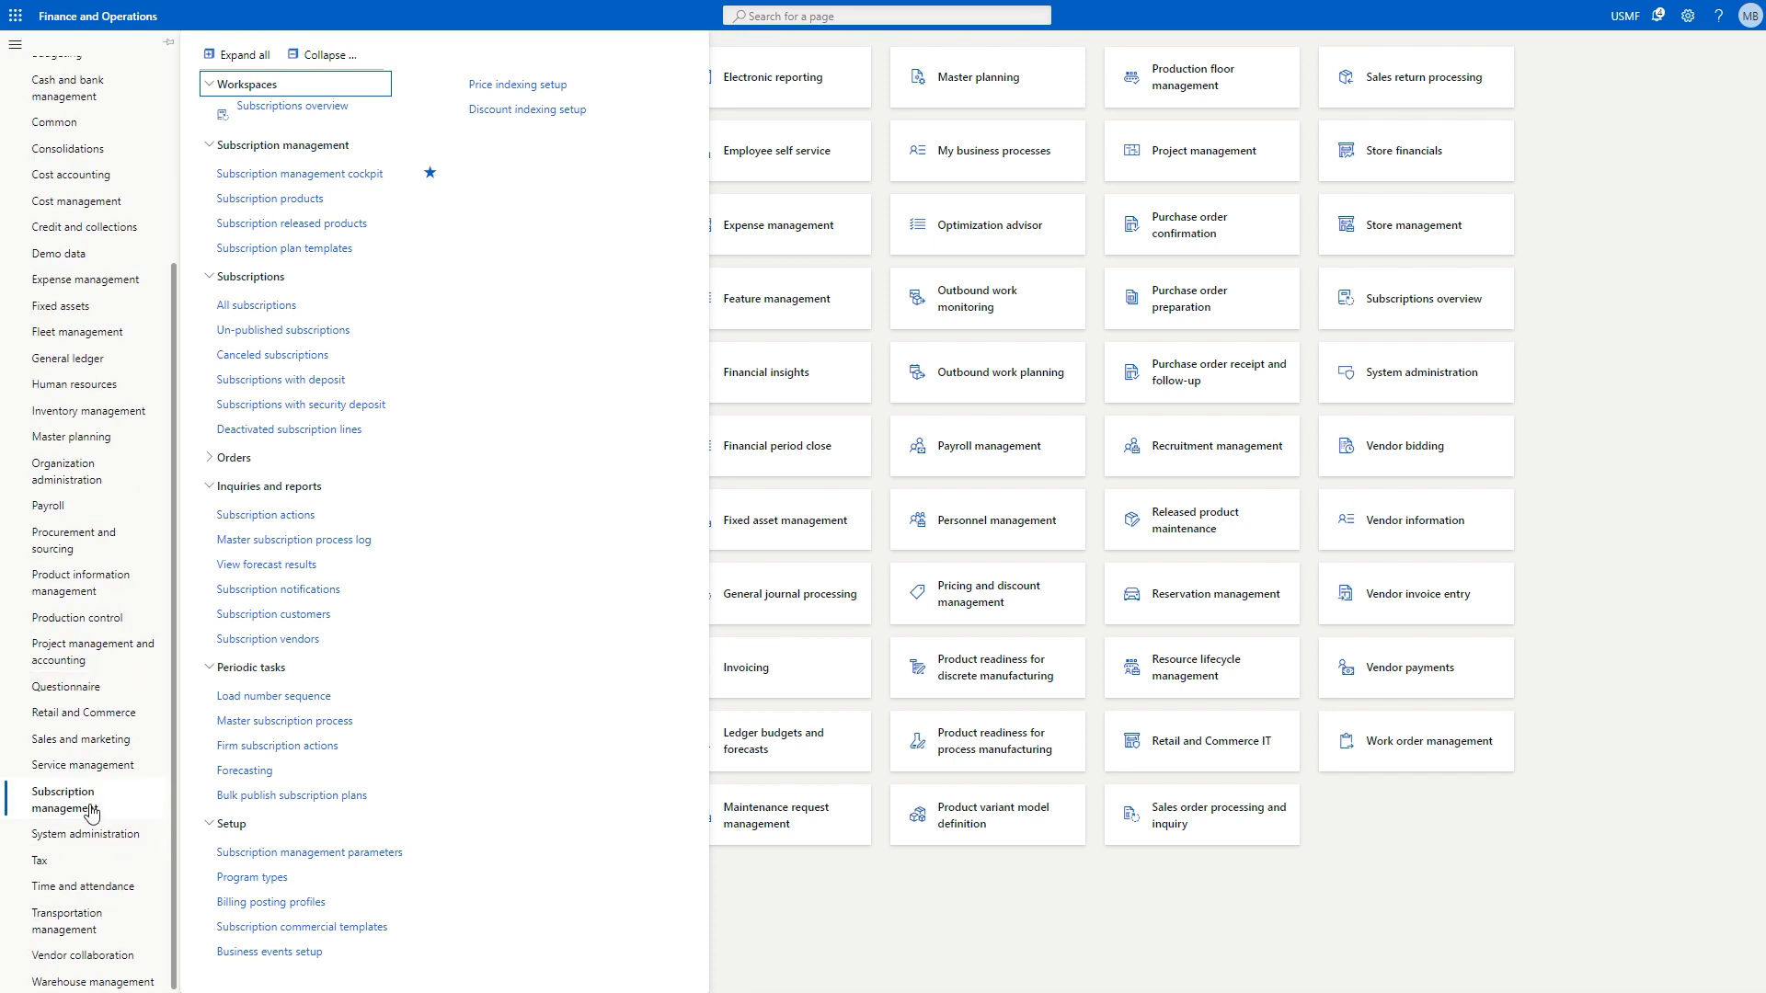
{"action": "left_click", "coordinate": [353, 204]}
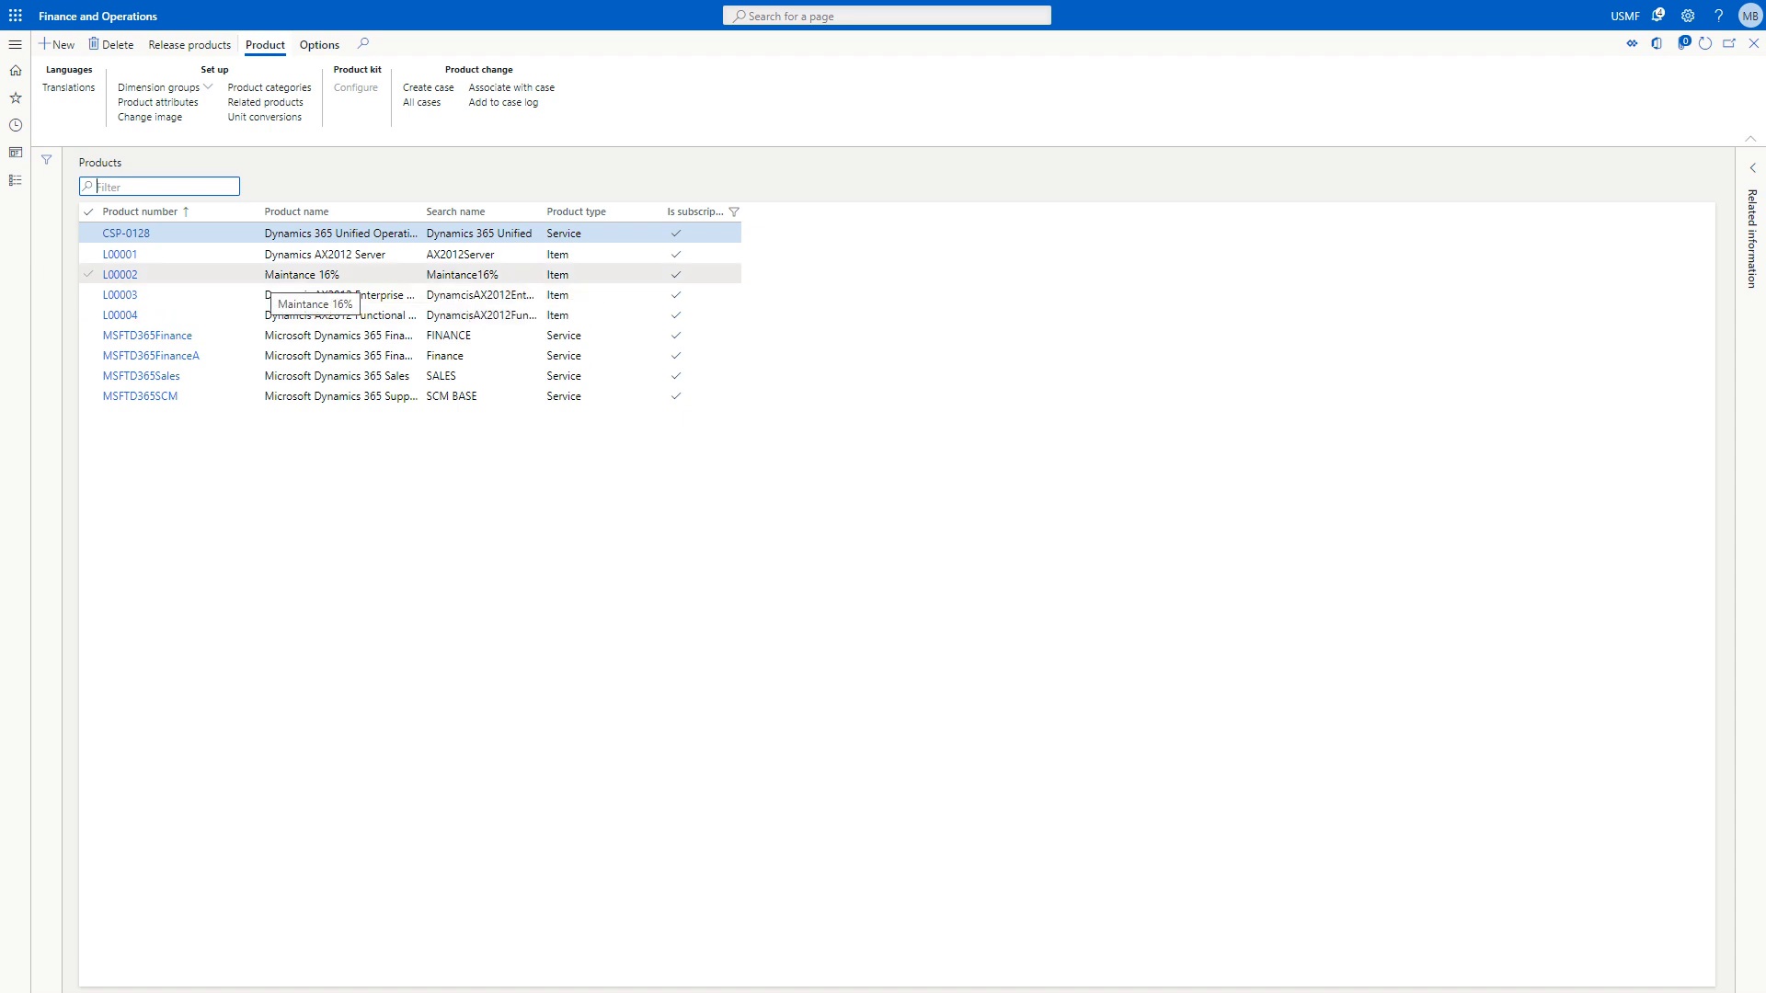
Open the subscription released products and view the trade agreements of item CSP-0128.
{"action": "left_click", "coordinate": [15, 45]}
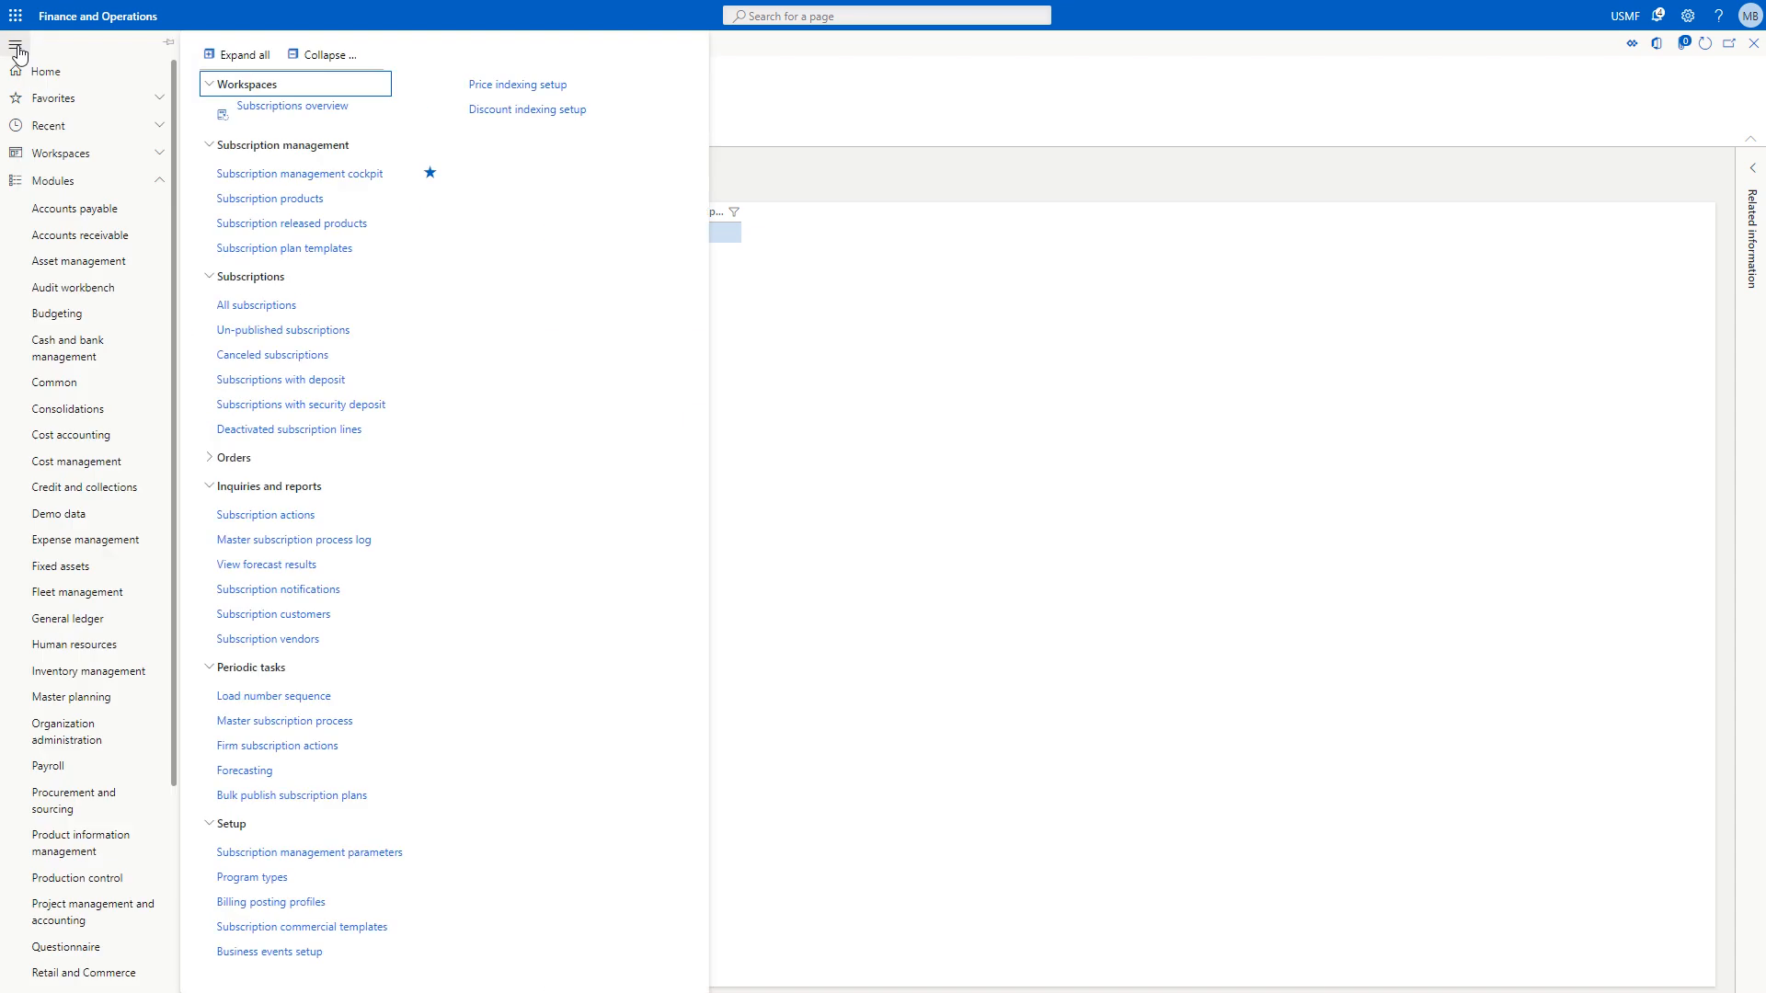
{"action": "left_click", "coordinate": [300, 224]}
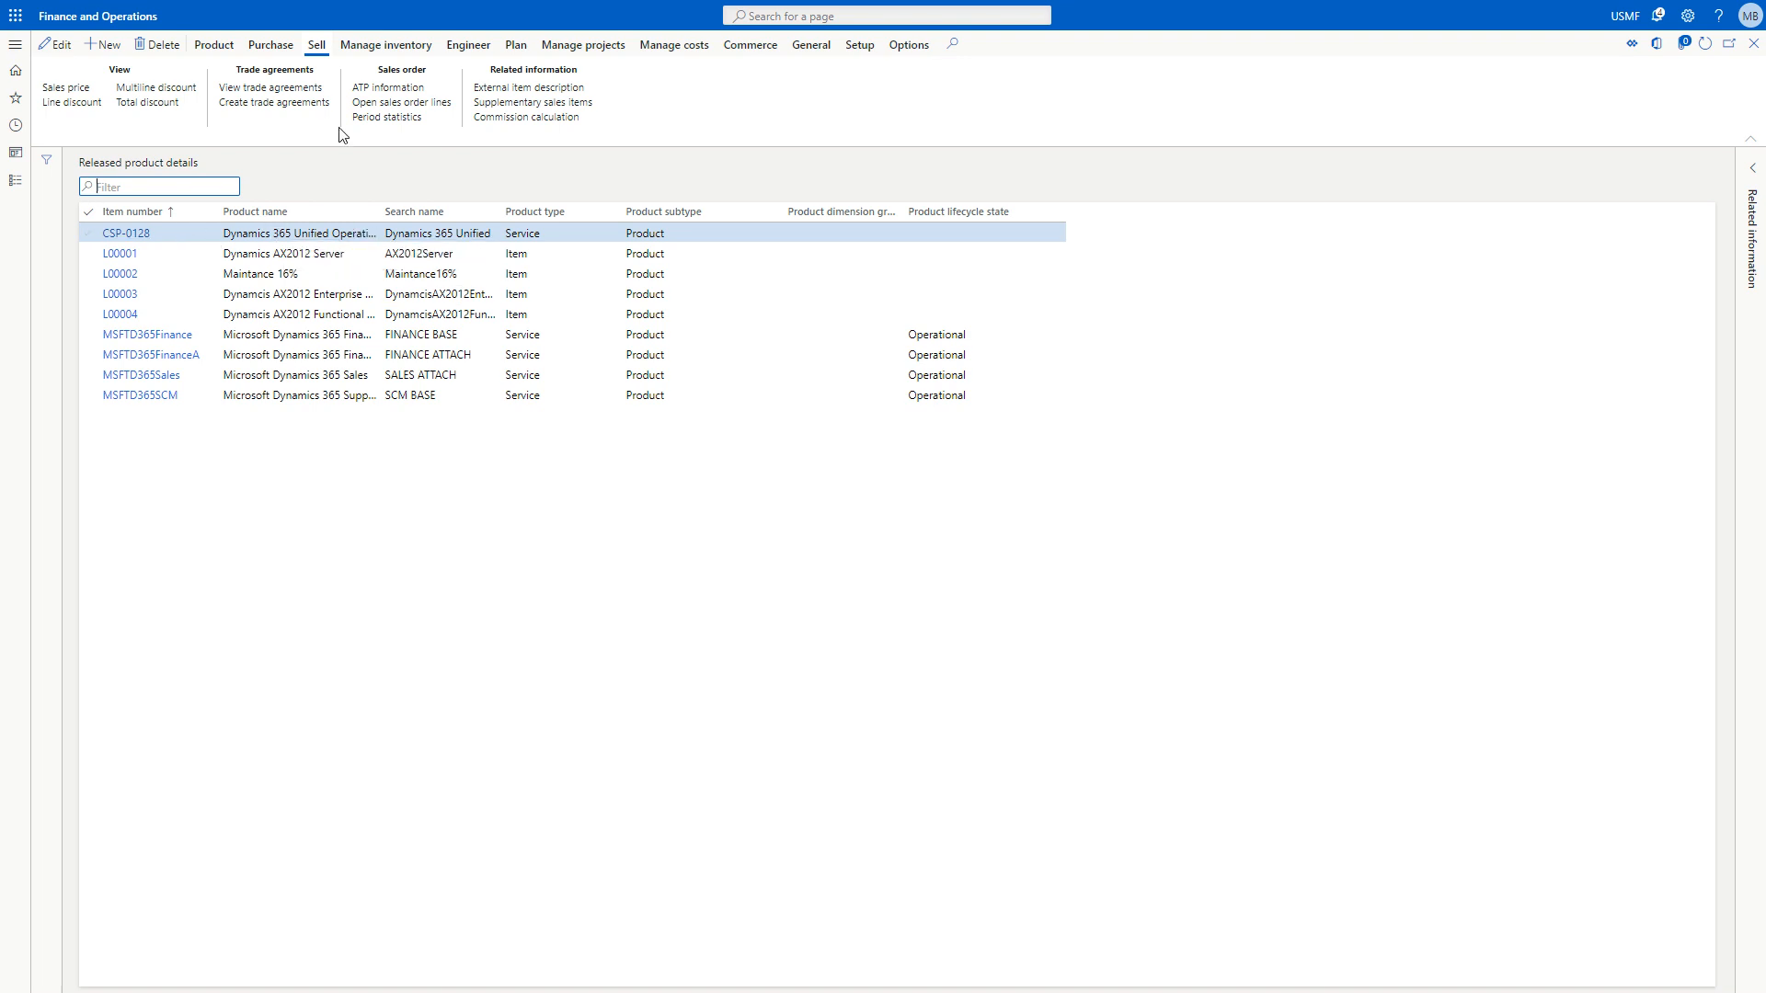
{"action": "left_click", "coordinate": [297, 89]}
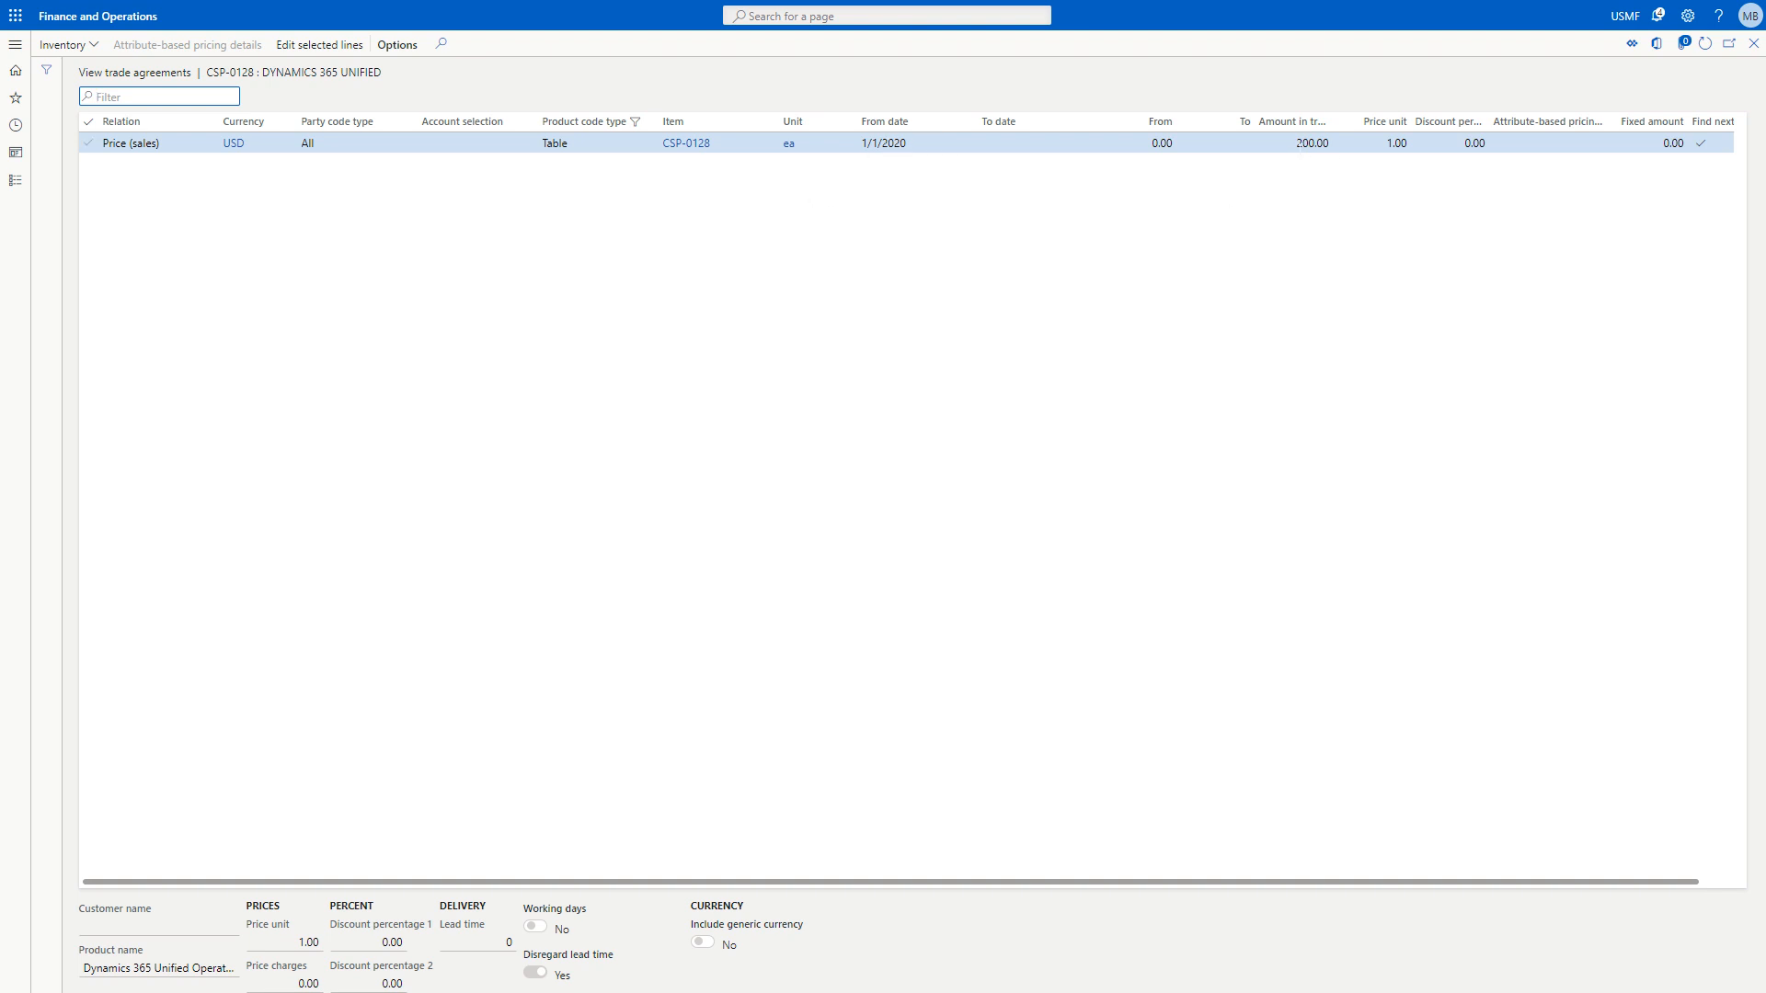
{"action": "left_click", "coordinate": [1755, 46]}
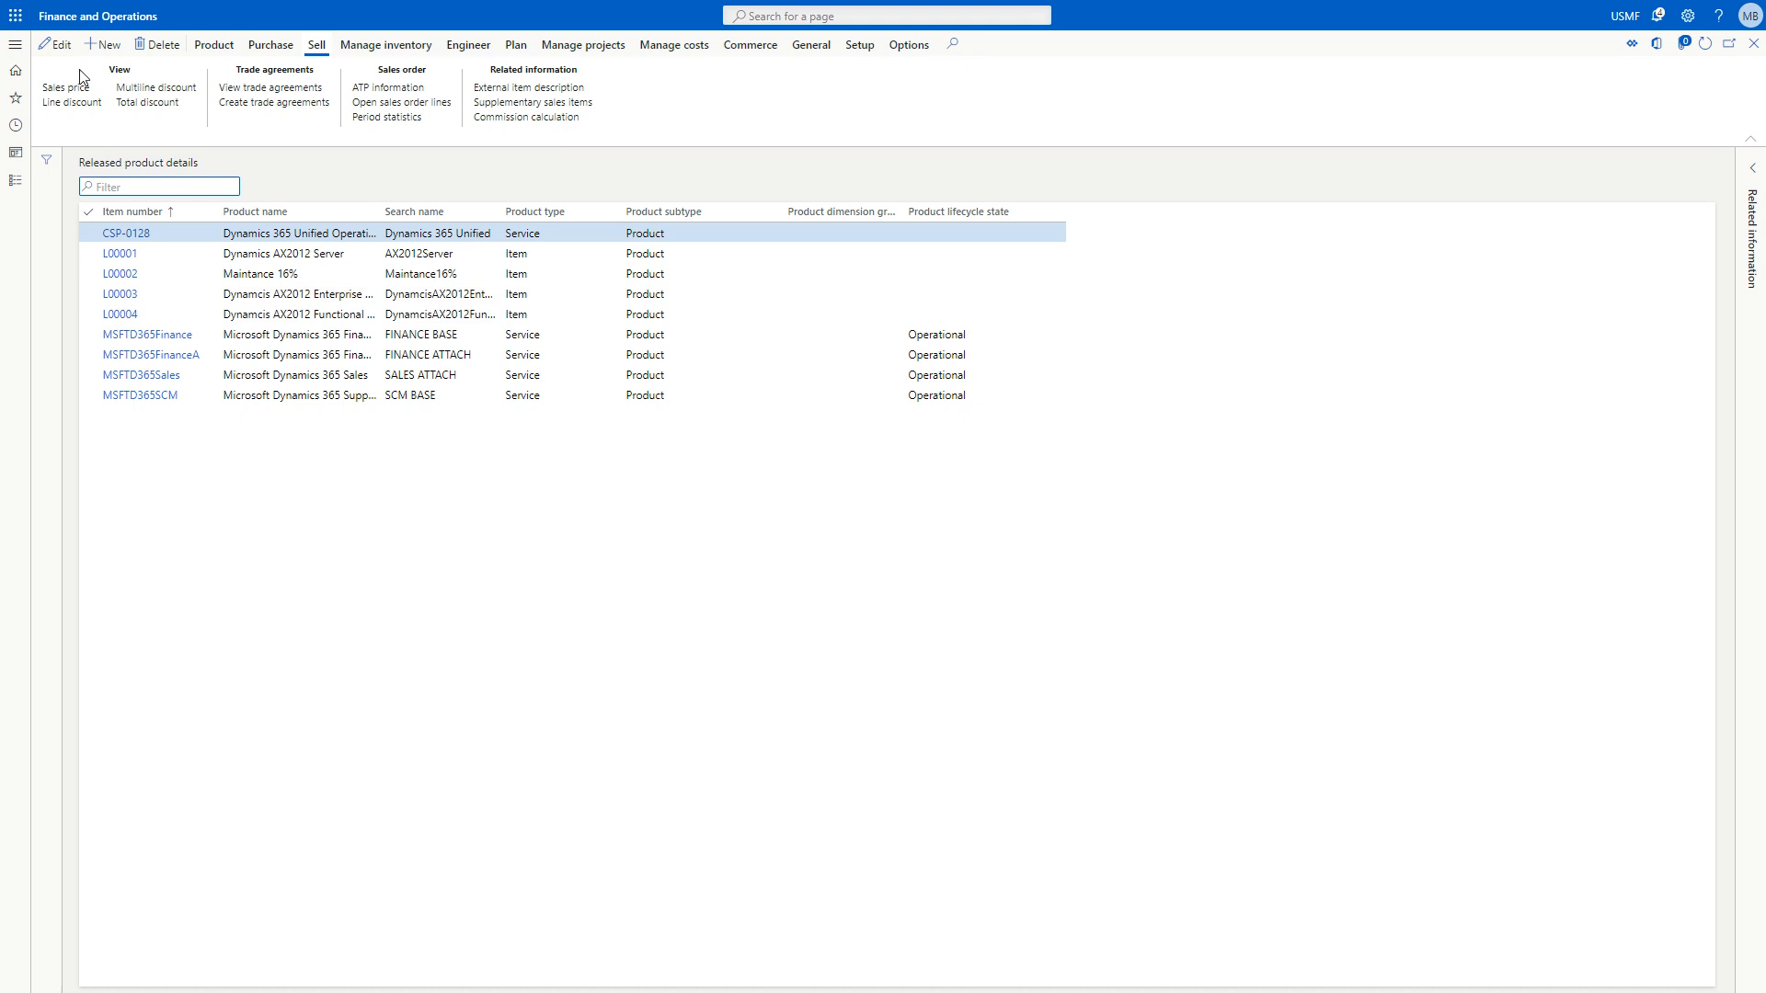
Open the Price indexing setup and review the existing price indexing record.
{"action": "left_click", "coordinate": [25, 48]}
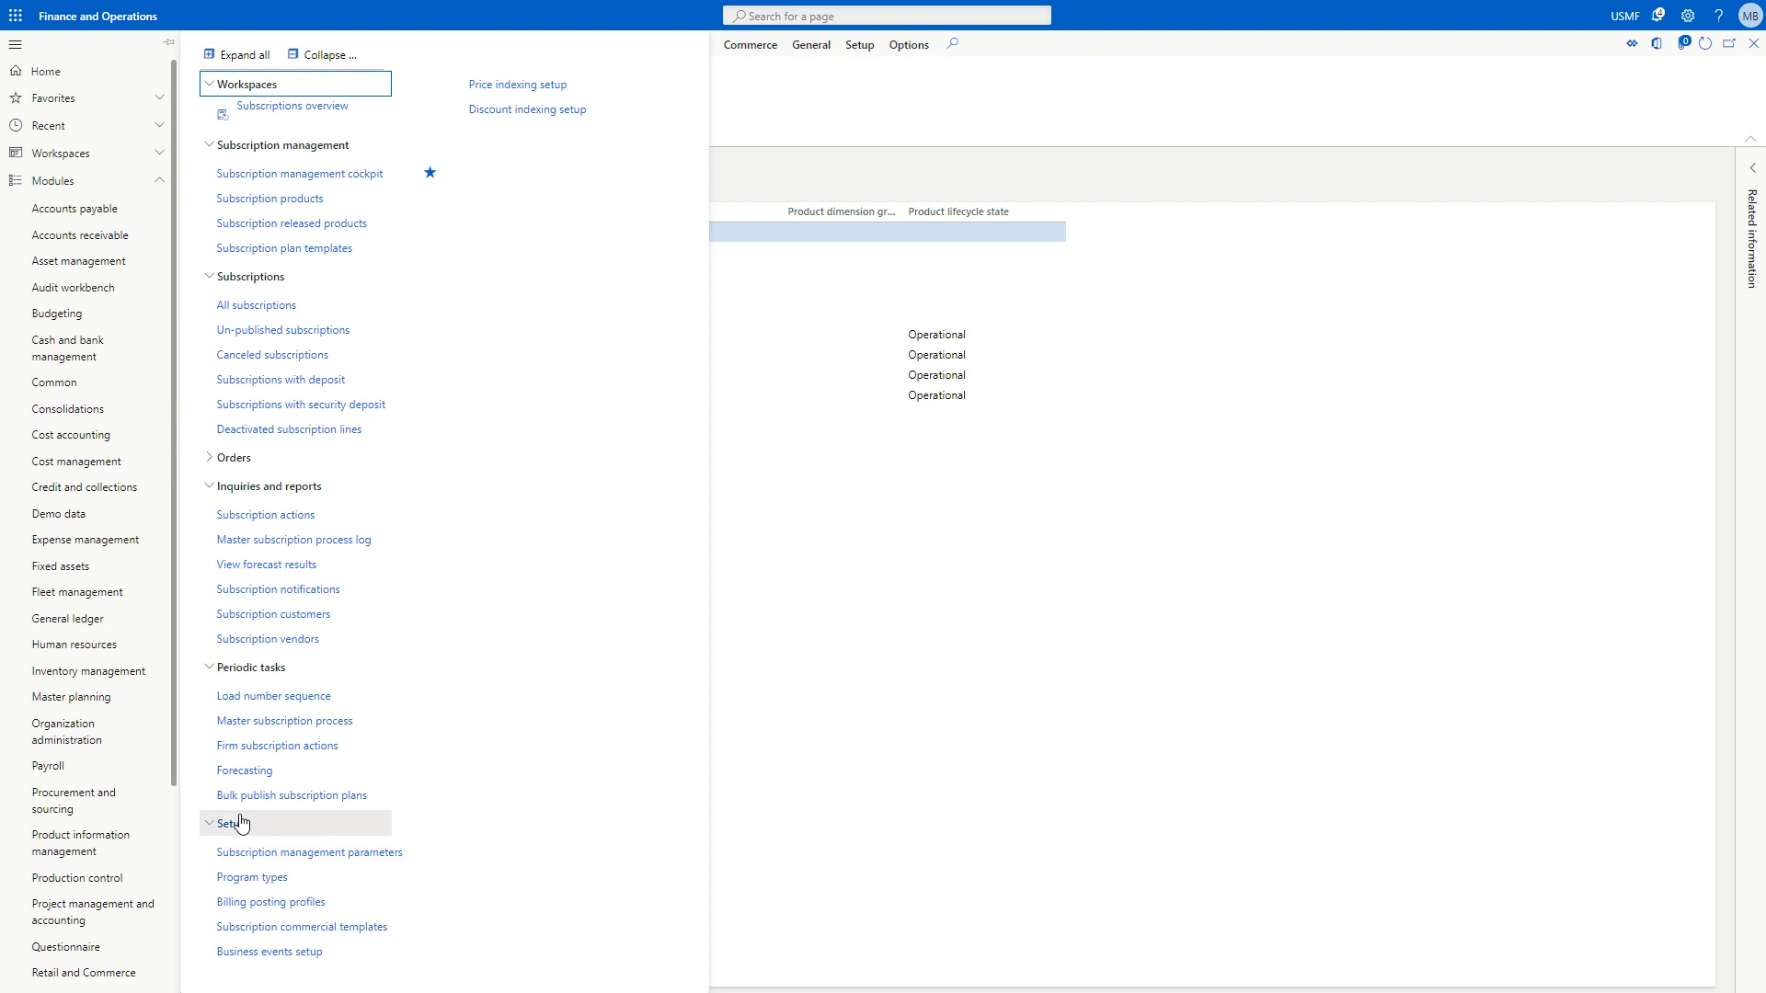
{"action": "left_click", "coordinate": [497, 84]}
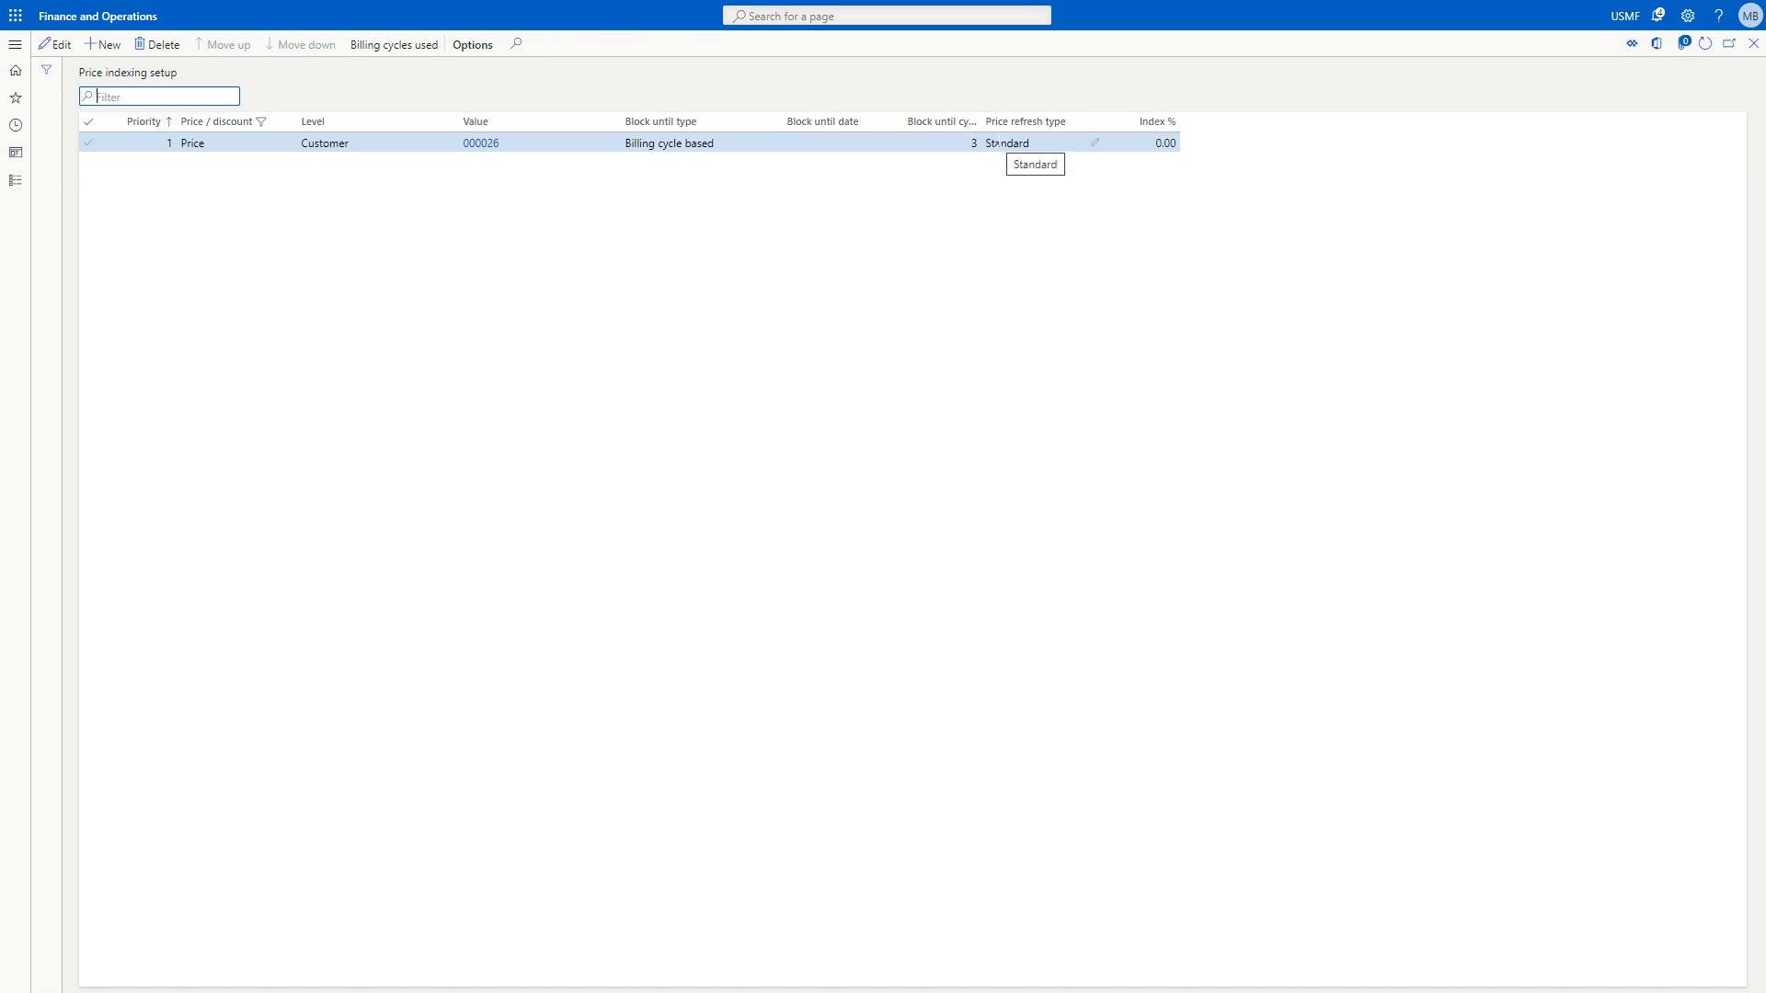
{"action": "mouse_move", "coordinate": [1069, 131]}
Add a price indexing record with the level Item.
{"action": "left_click", "coordinate": [106, 44]}
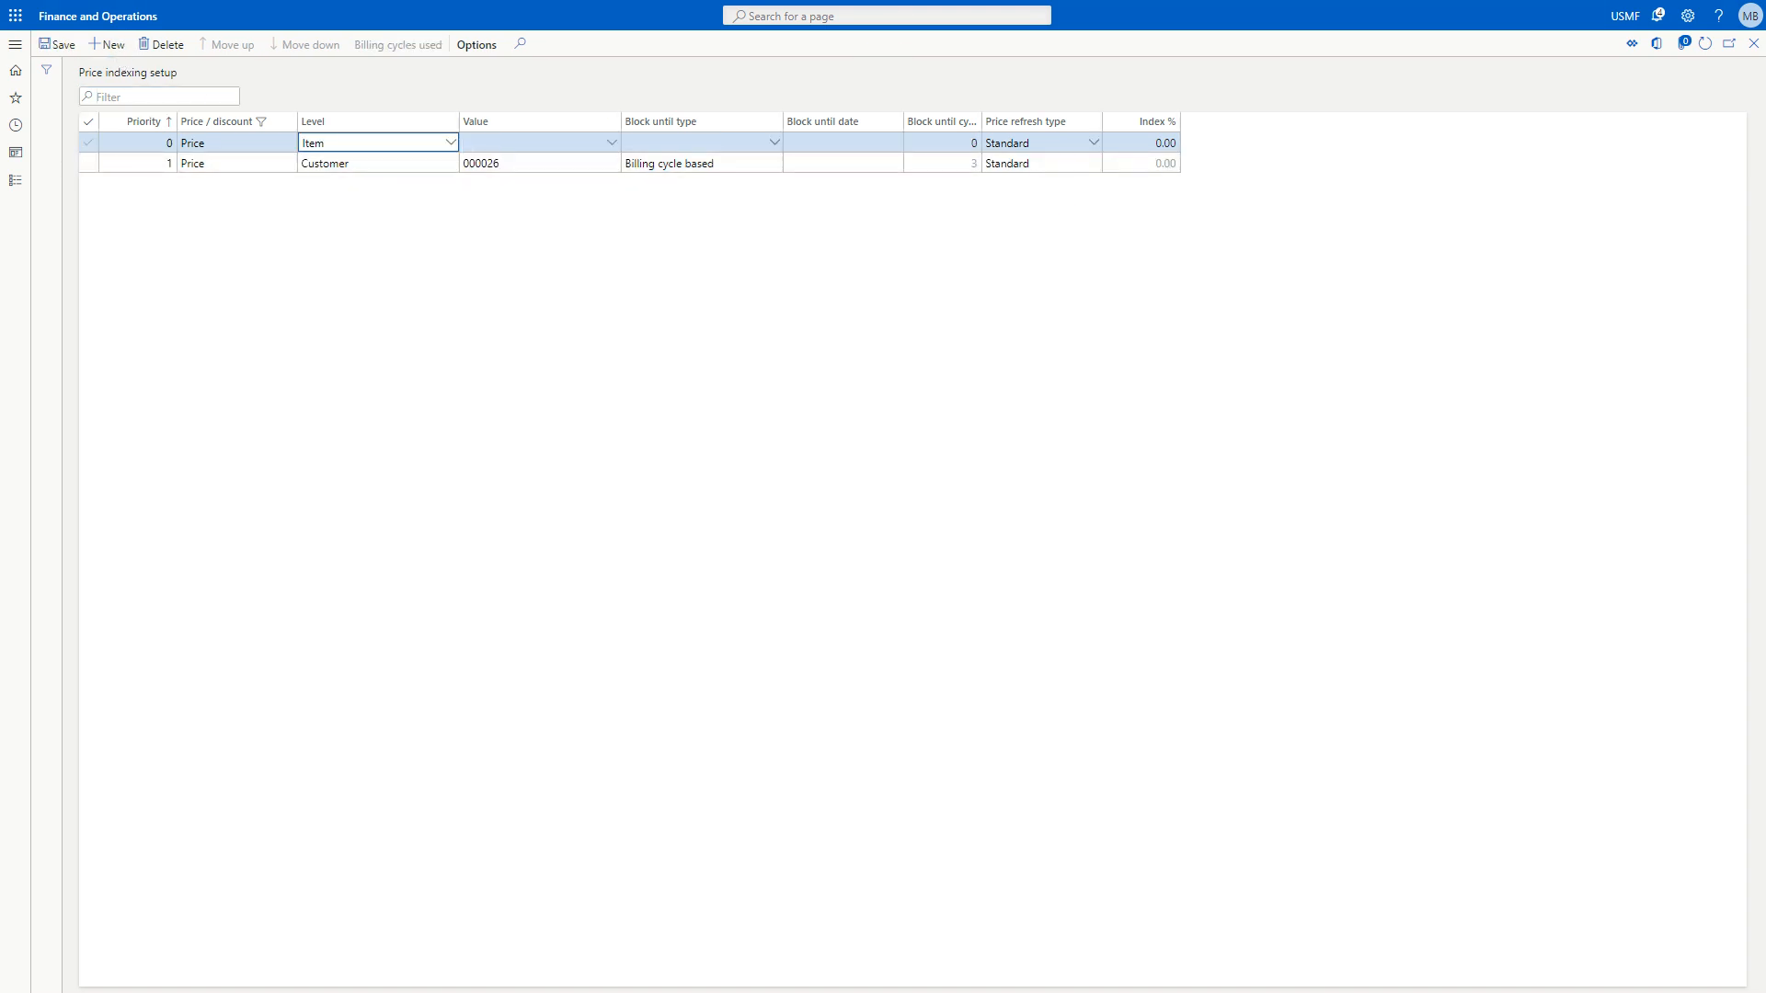
{"action": "left_click", "coordinate": [450, 143]}
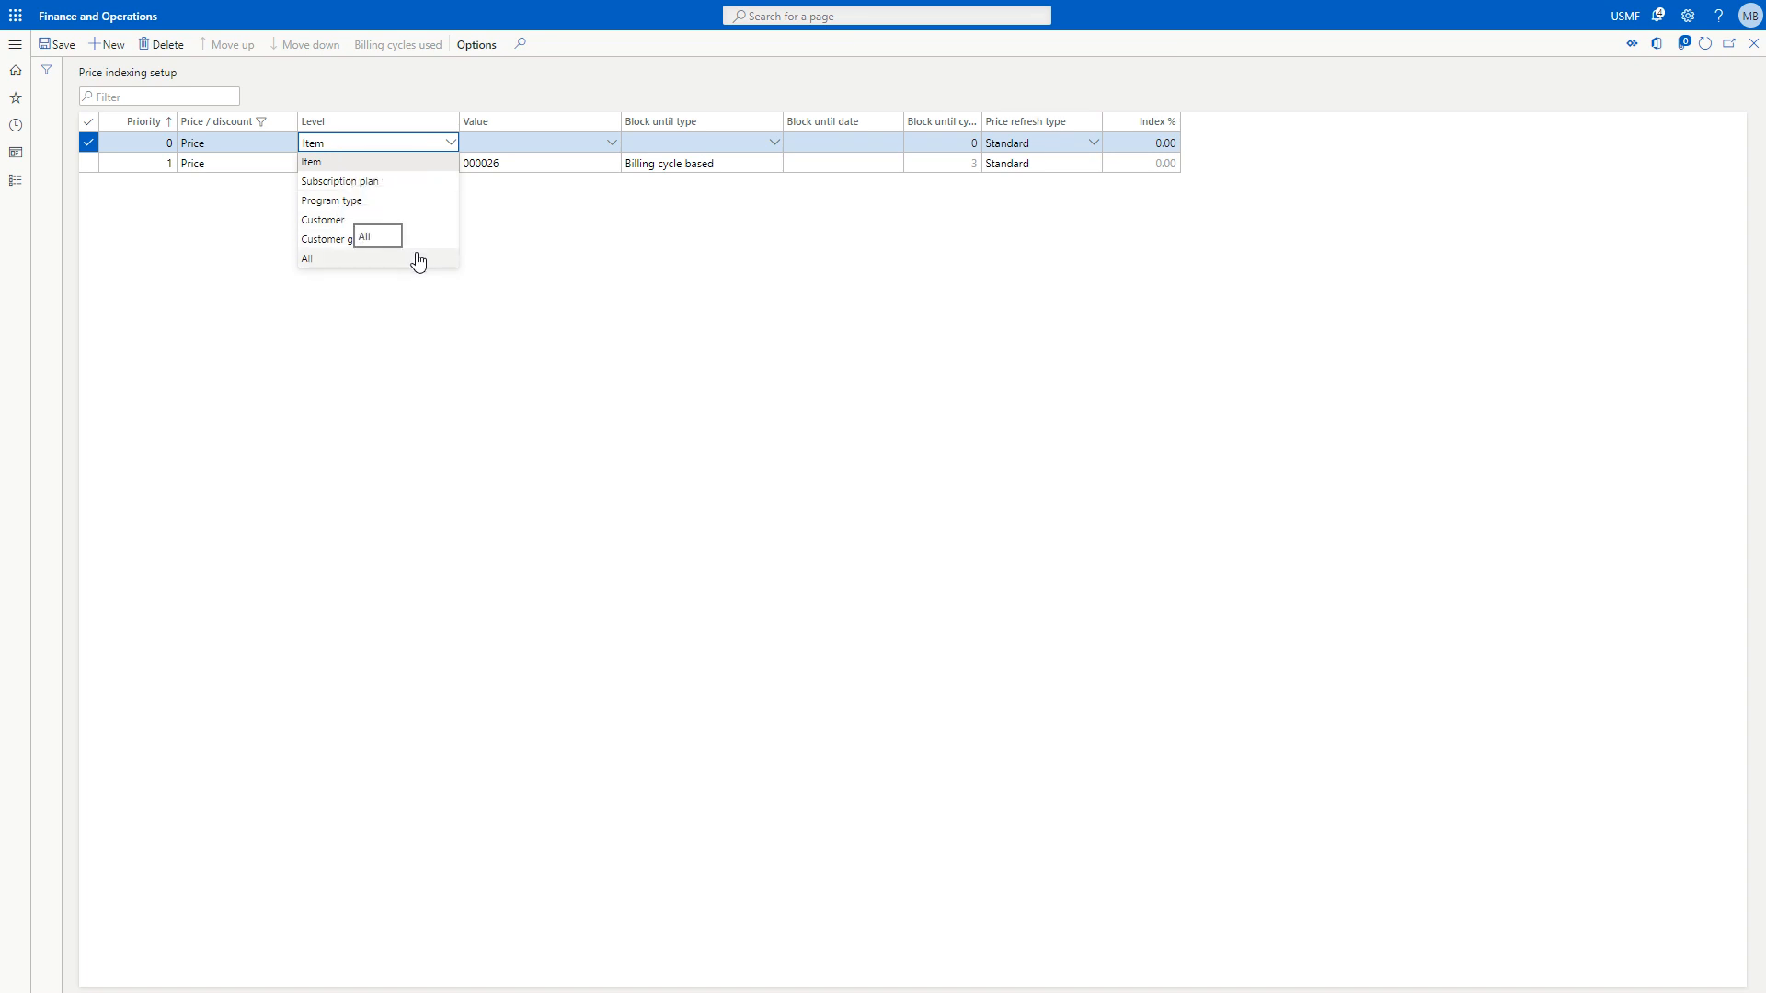
{"action": "left_click", "coordinate": [492, 139]}
{"action": "left_click", "coordinate": [450, 142]}
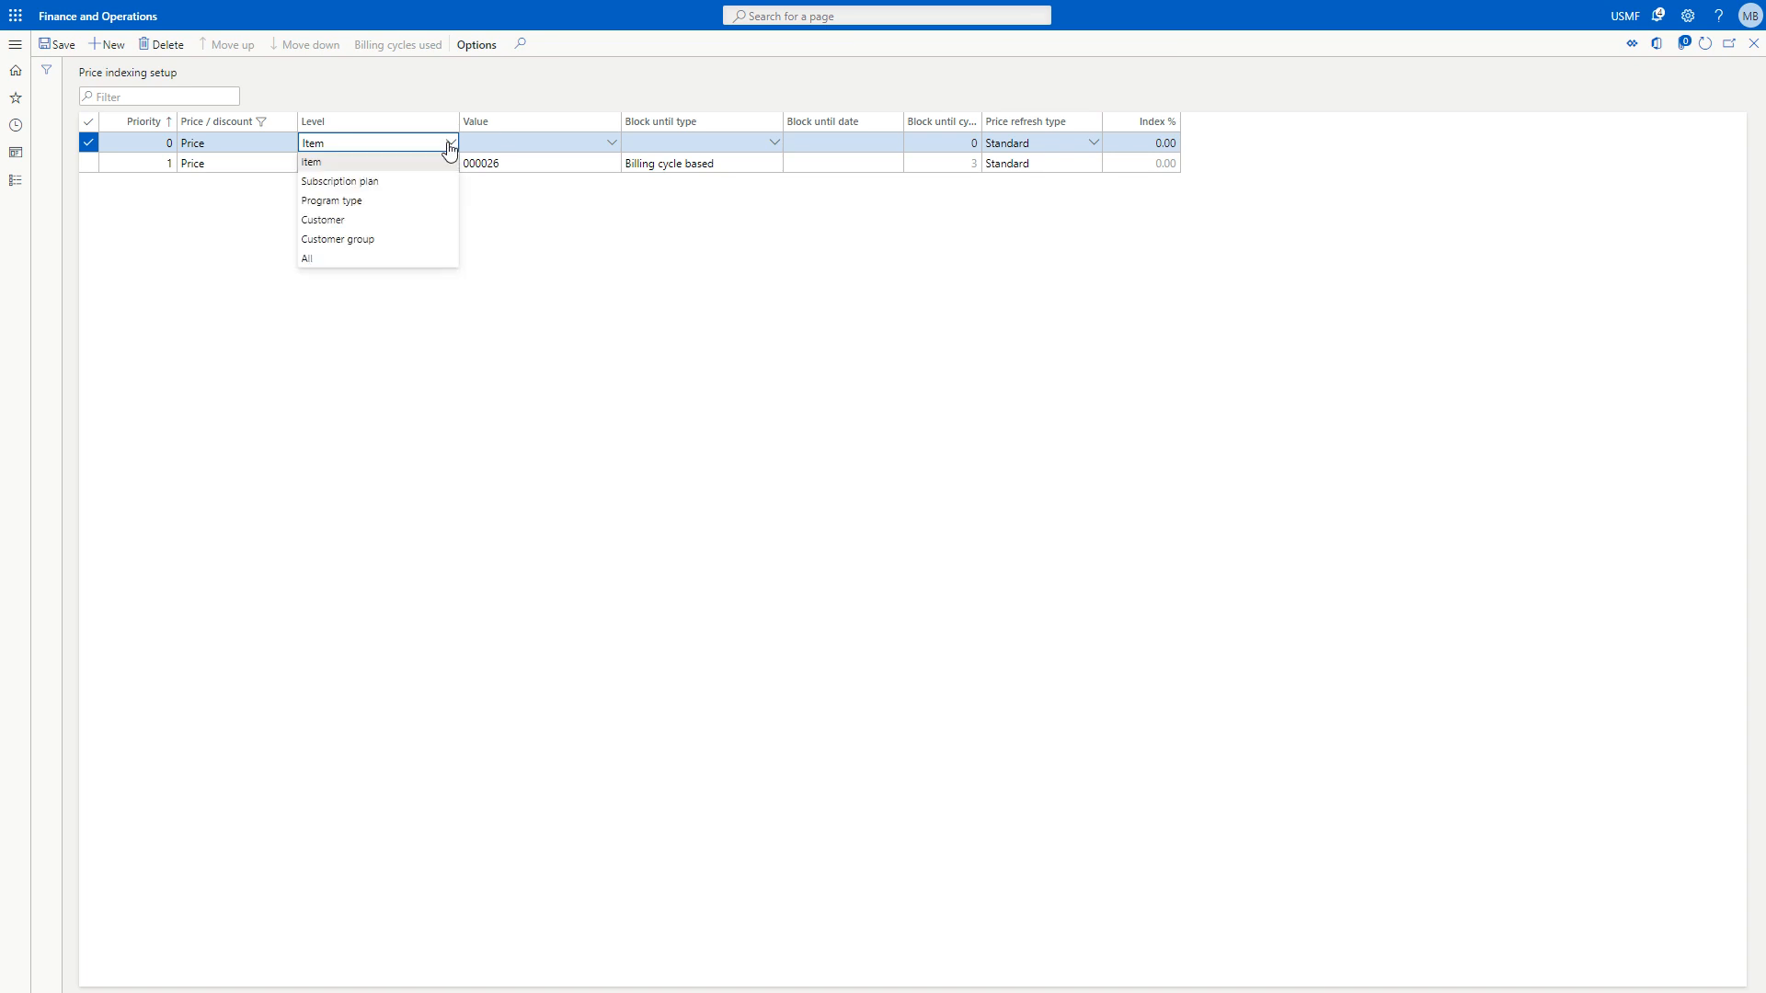
{"action": "left_click", "coordinate": [446, 166]}
Examine the selectable items and the block until type options for the new price indexing record.
{"action": "left_click", "coordinate": [612, 145]}
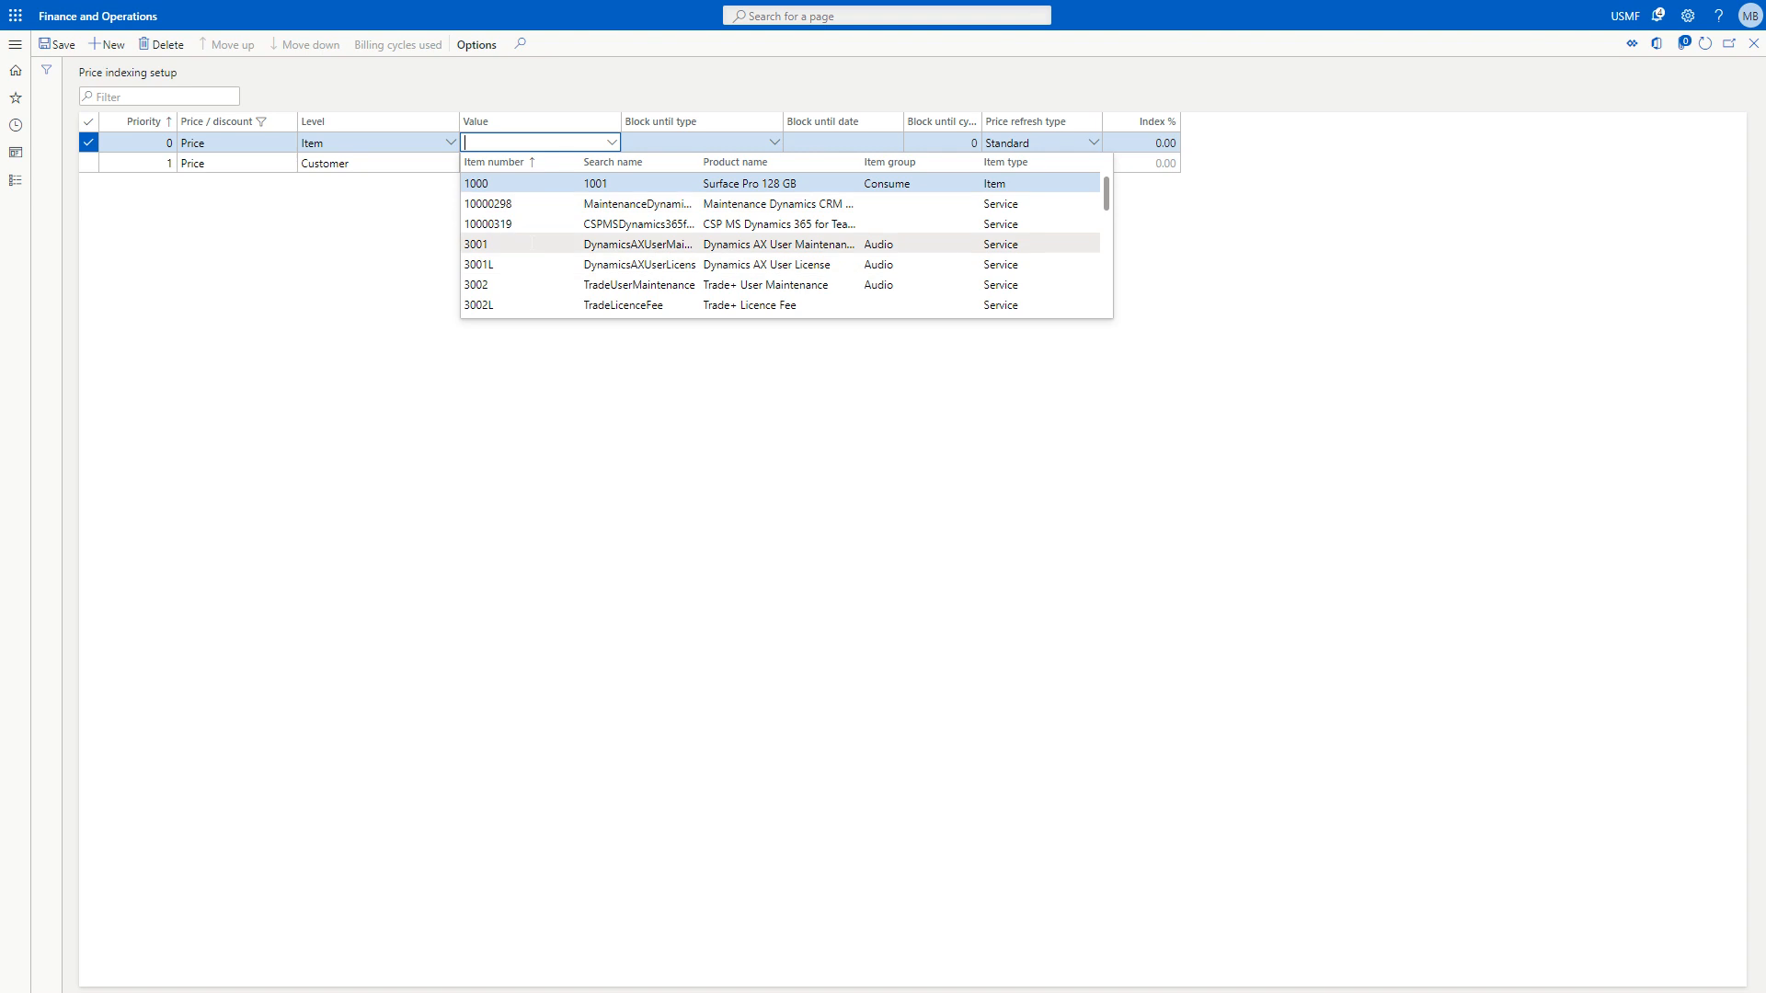
{"action": "key", "text": "Escape"}
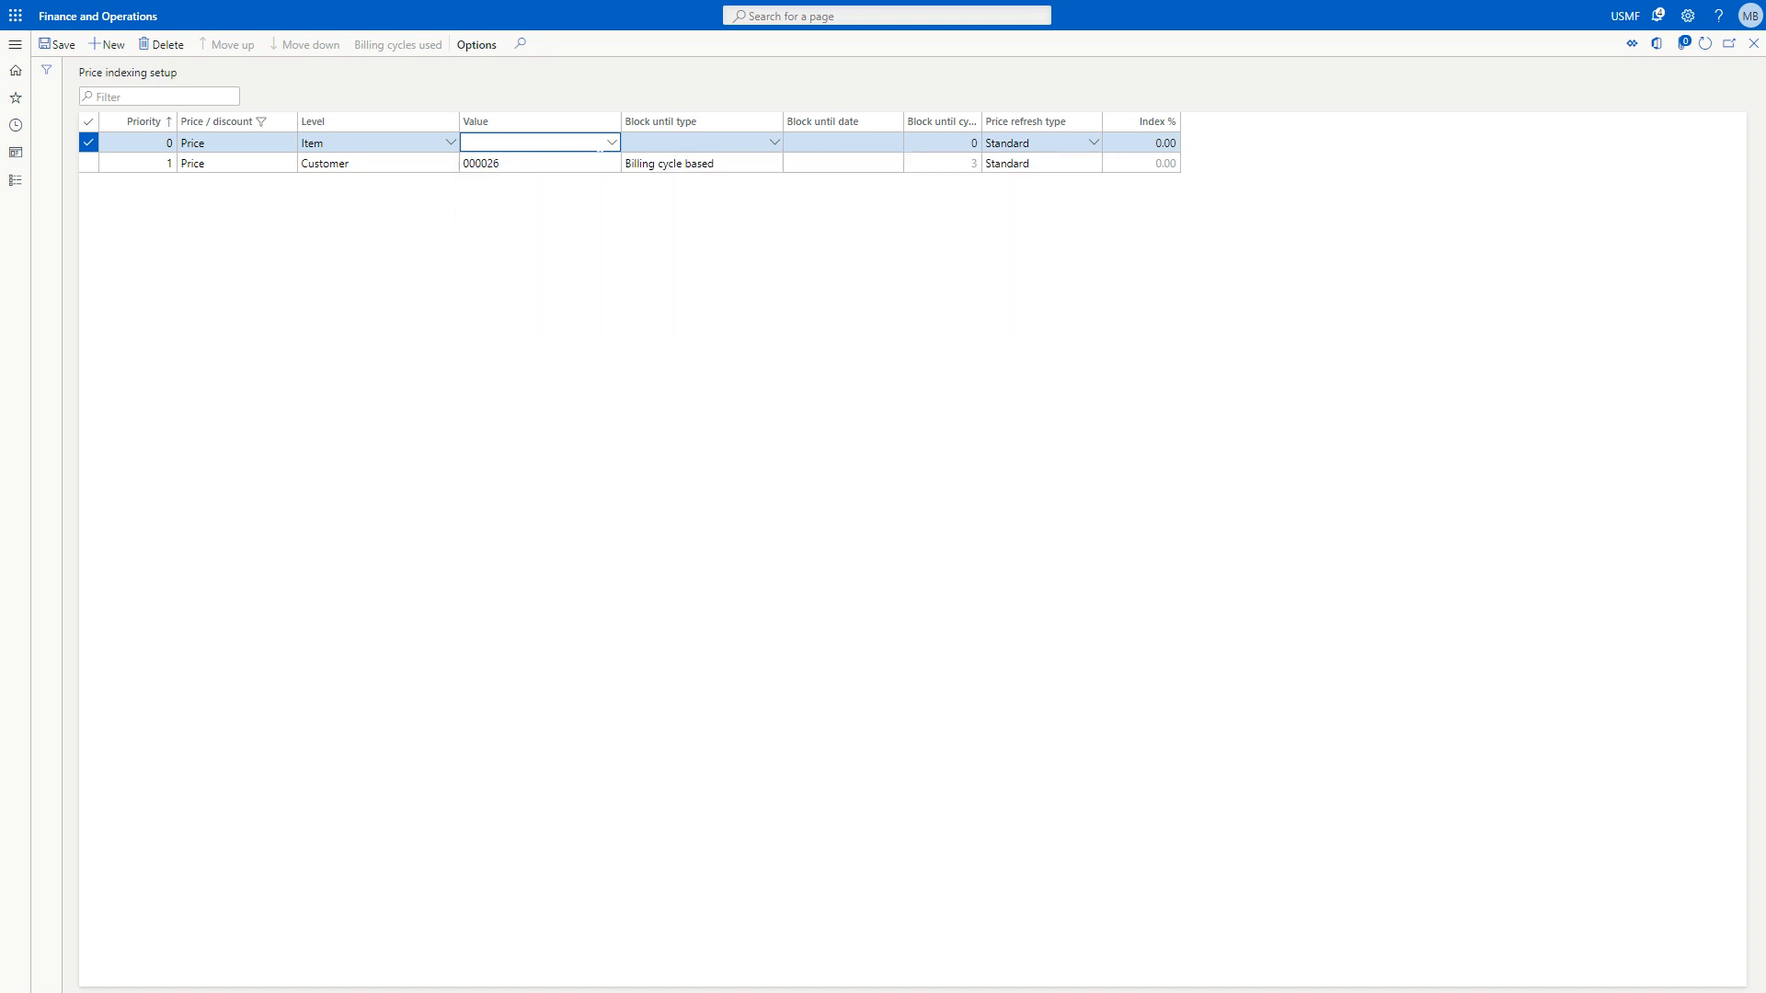
{"action": "left_click", "coordinate": [775, 143]}
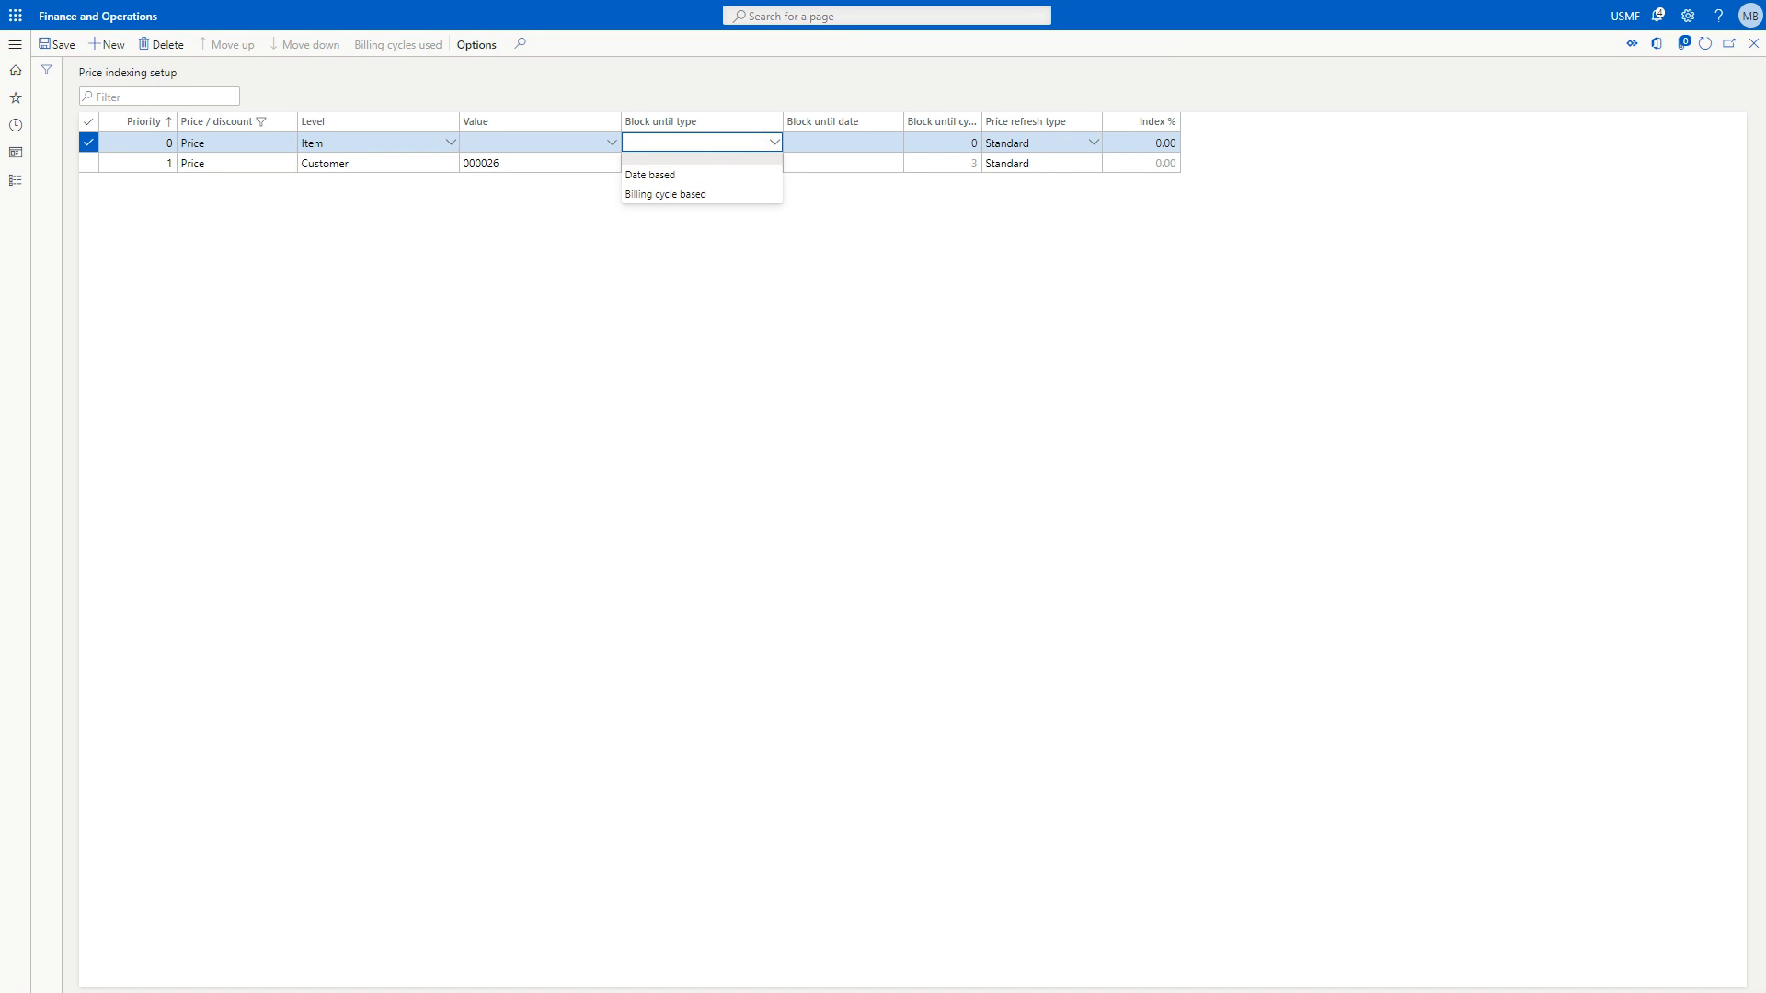
{"action": "left_click", "coordinate": [765, 143]}
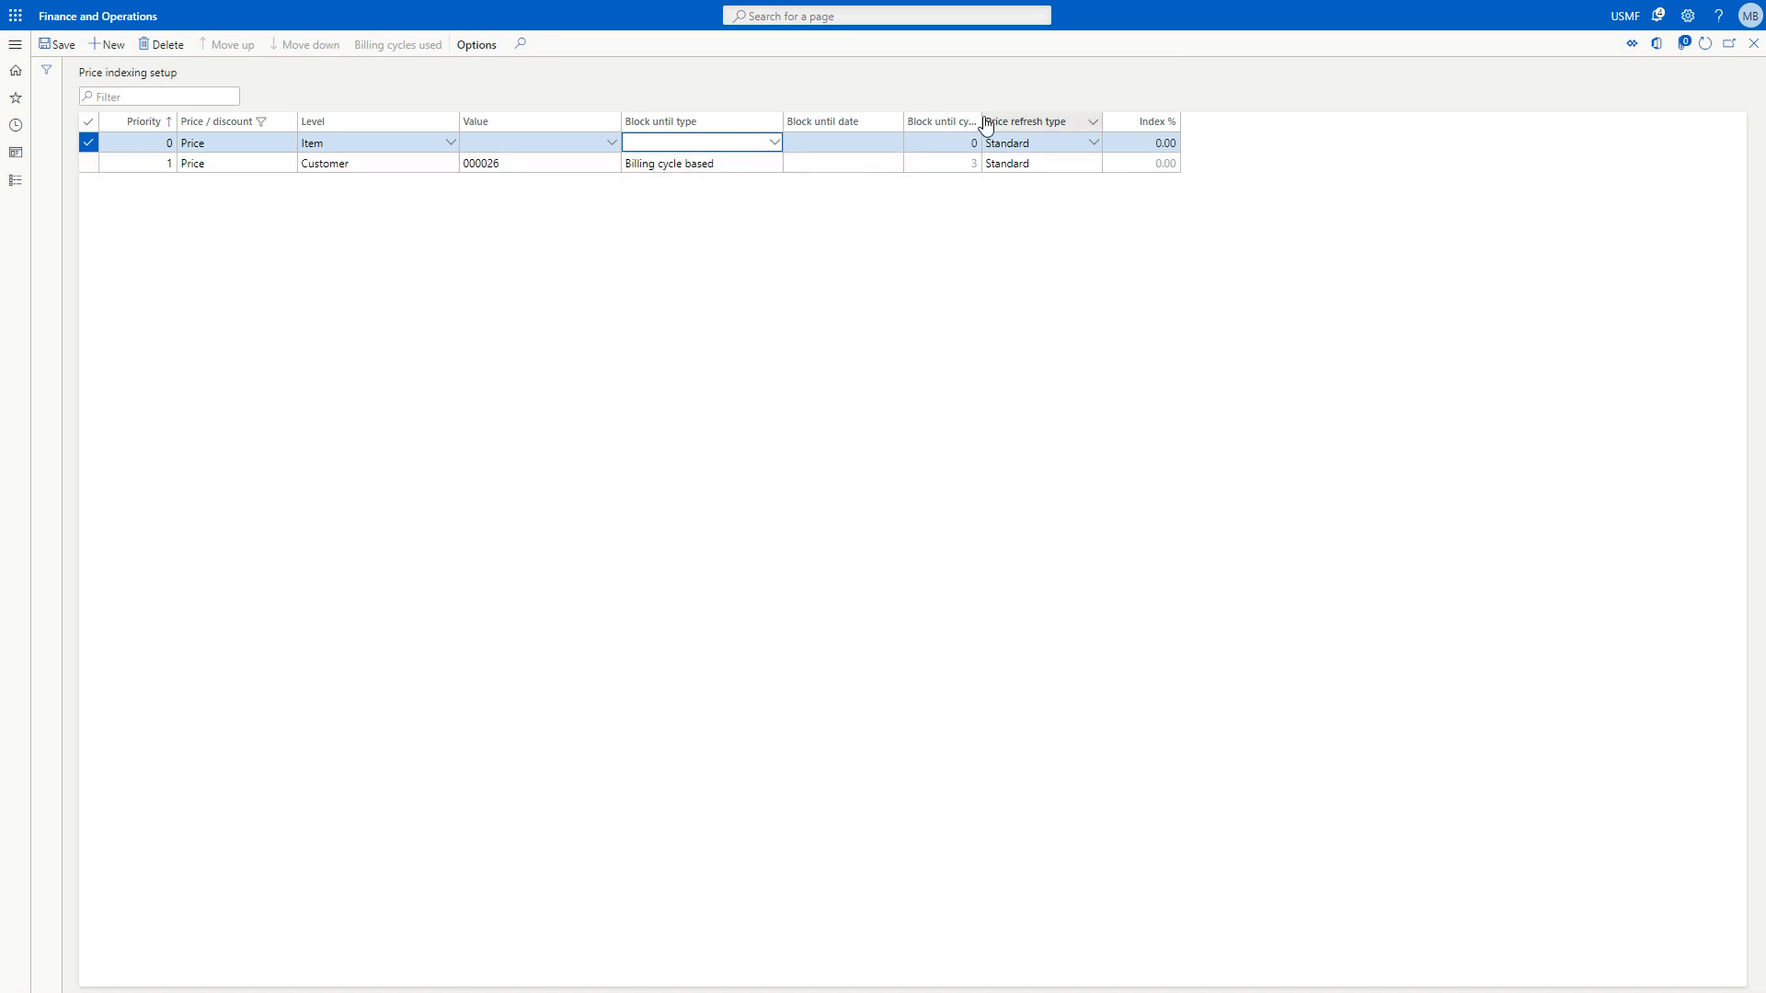
Widen the Block until cycles column and set the Item record to Index based price refresh with an index of 5%.
{"action": "left_click_drag", "start_coordinate": [981, 123], "coordinate": [1014, 124]}
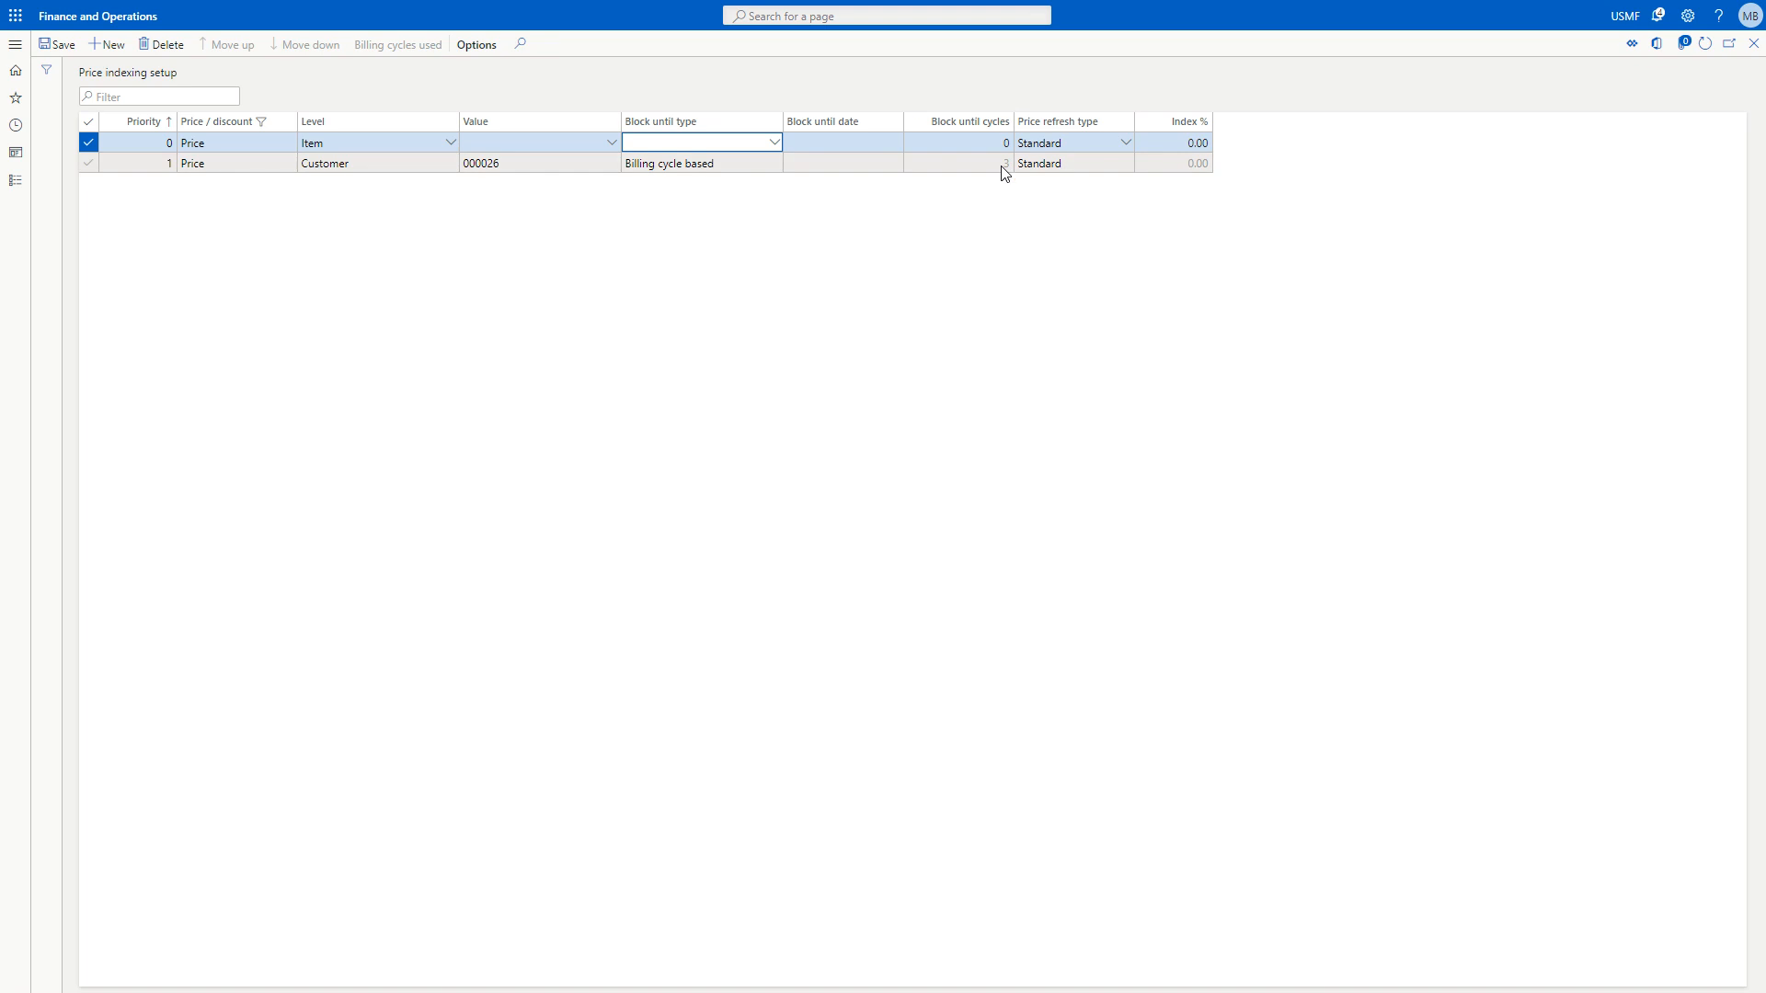
{"action": "left_click", "coordinate": [1124, 146]}
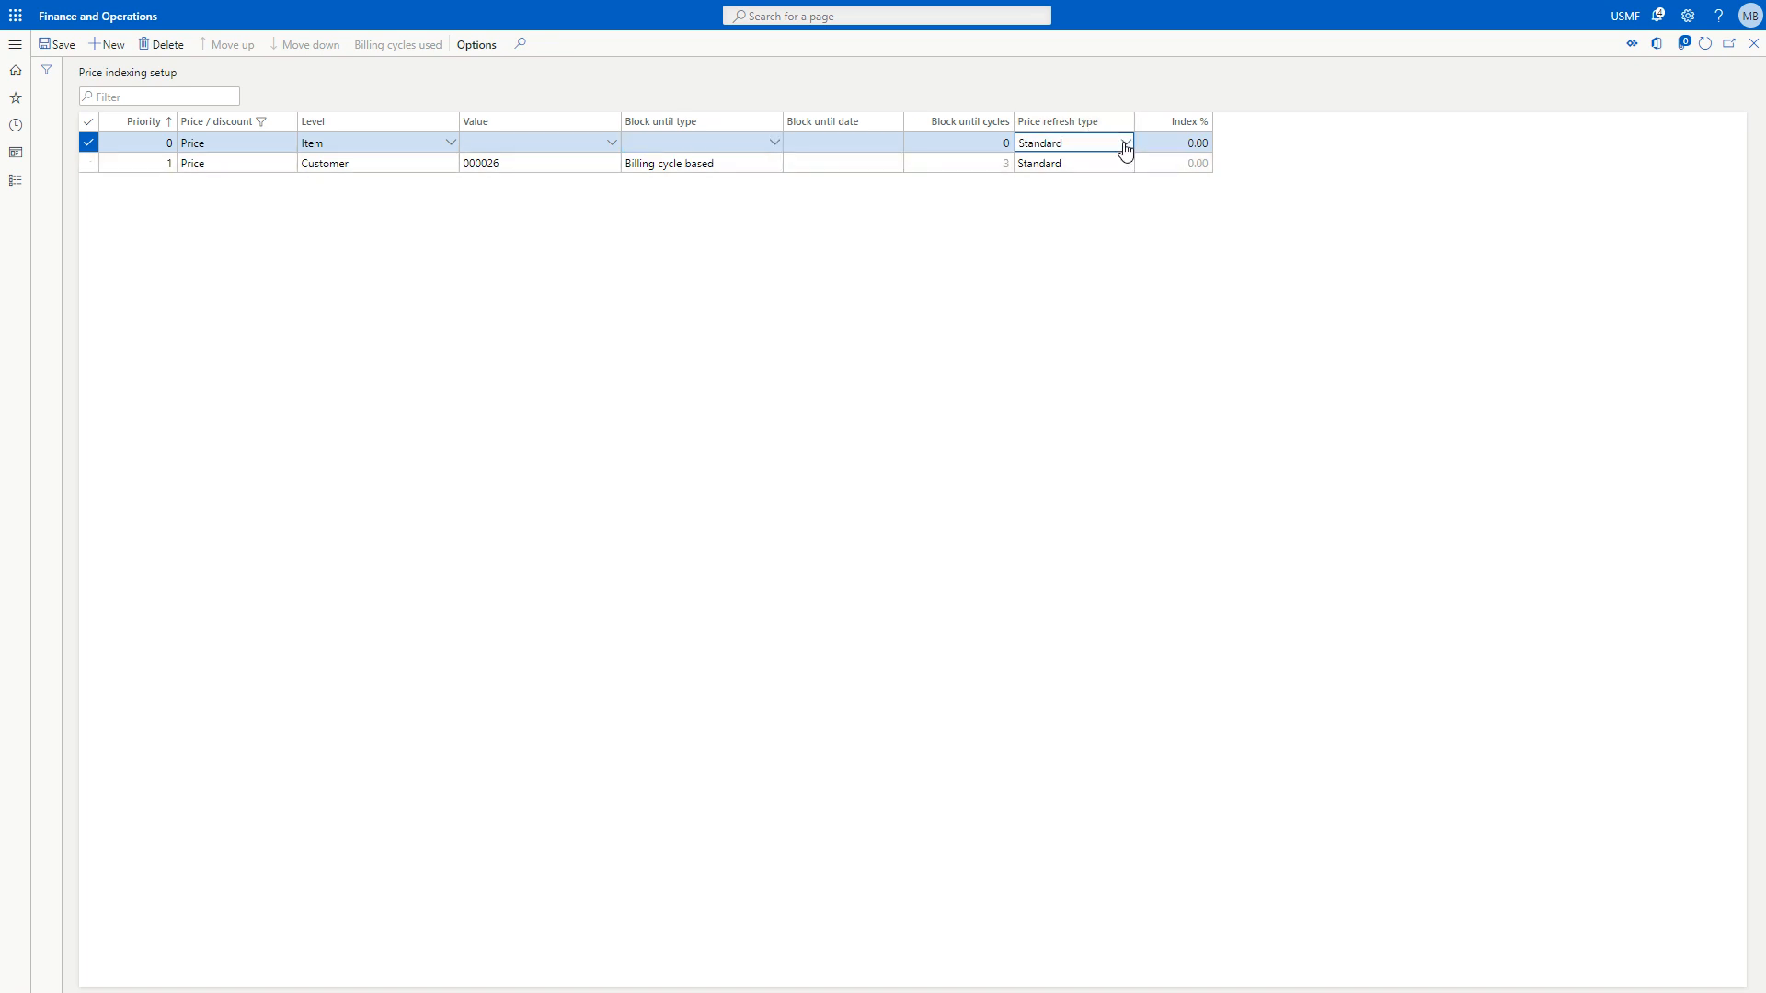
{"action": "left_click", "coordinate": [1124, 145]}
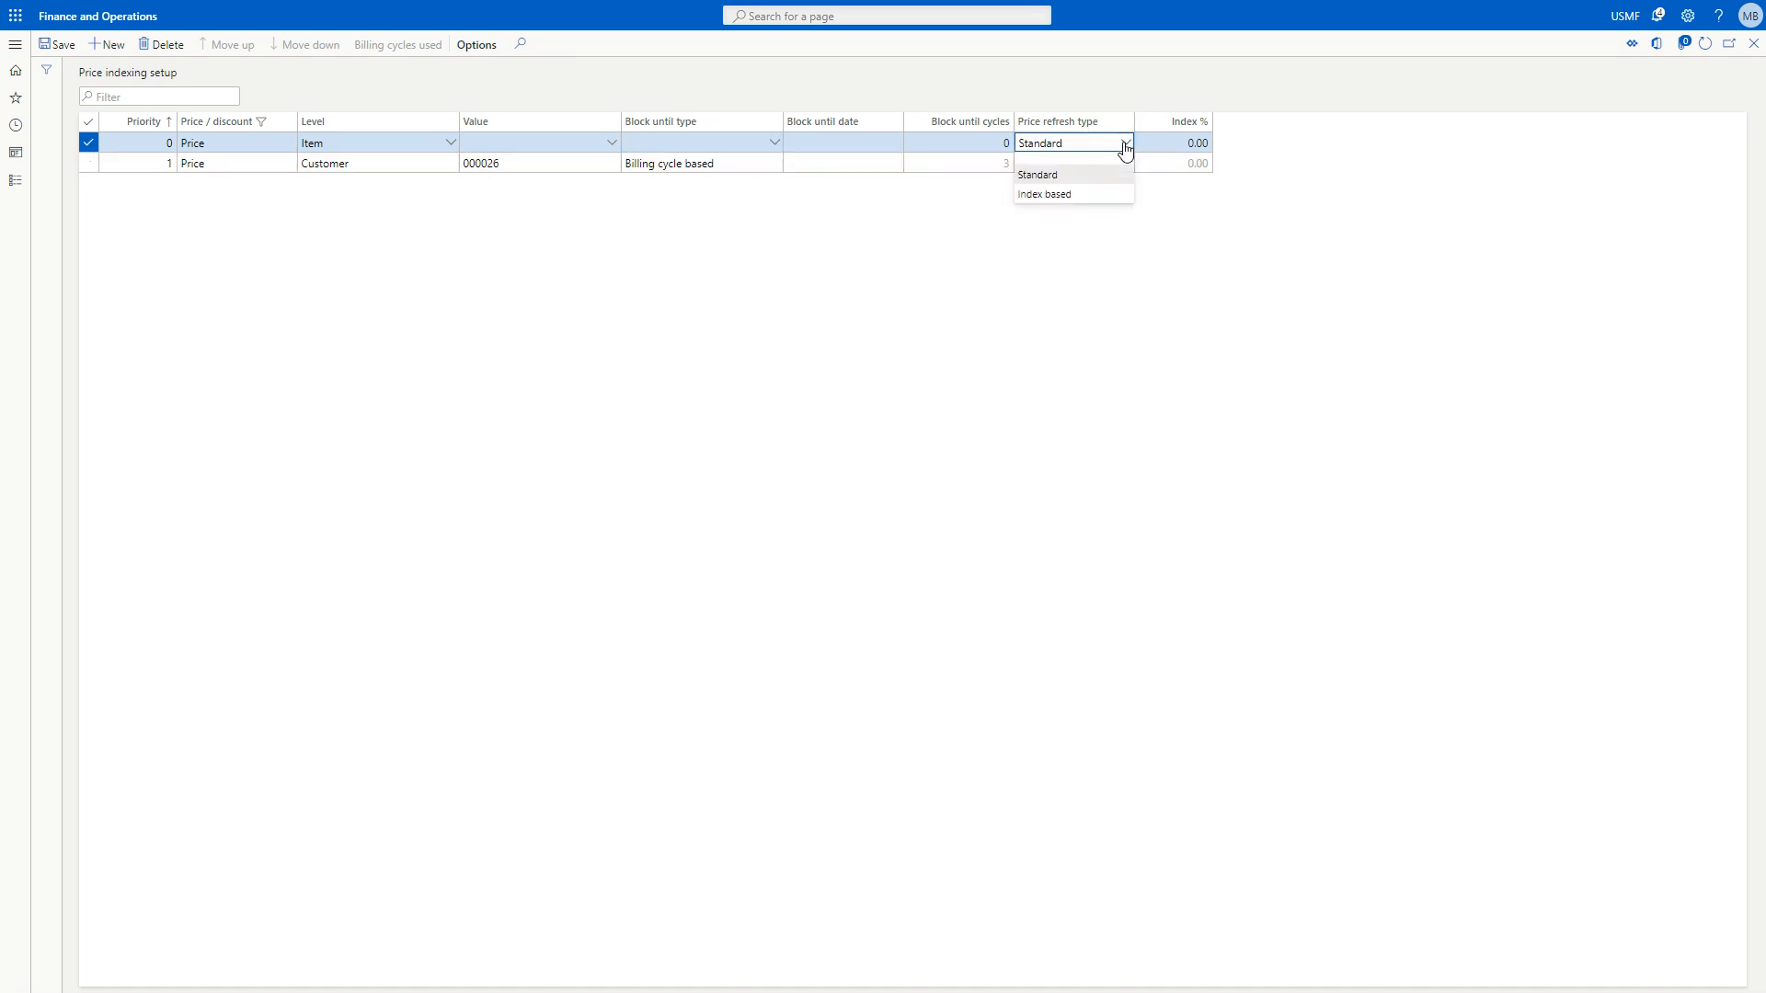
{"action": "left_click", "coordinate": [1101, 198]}
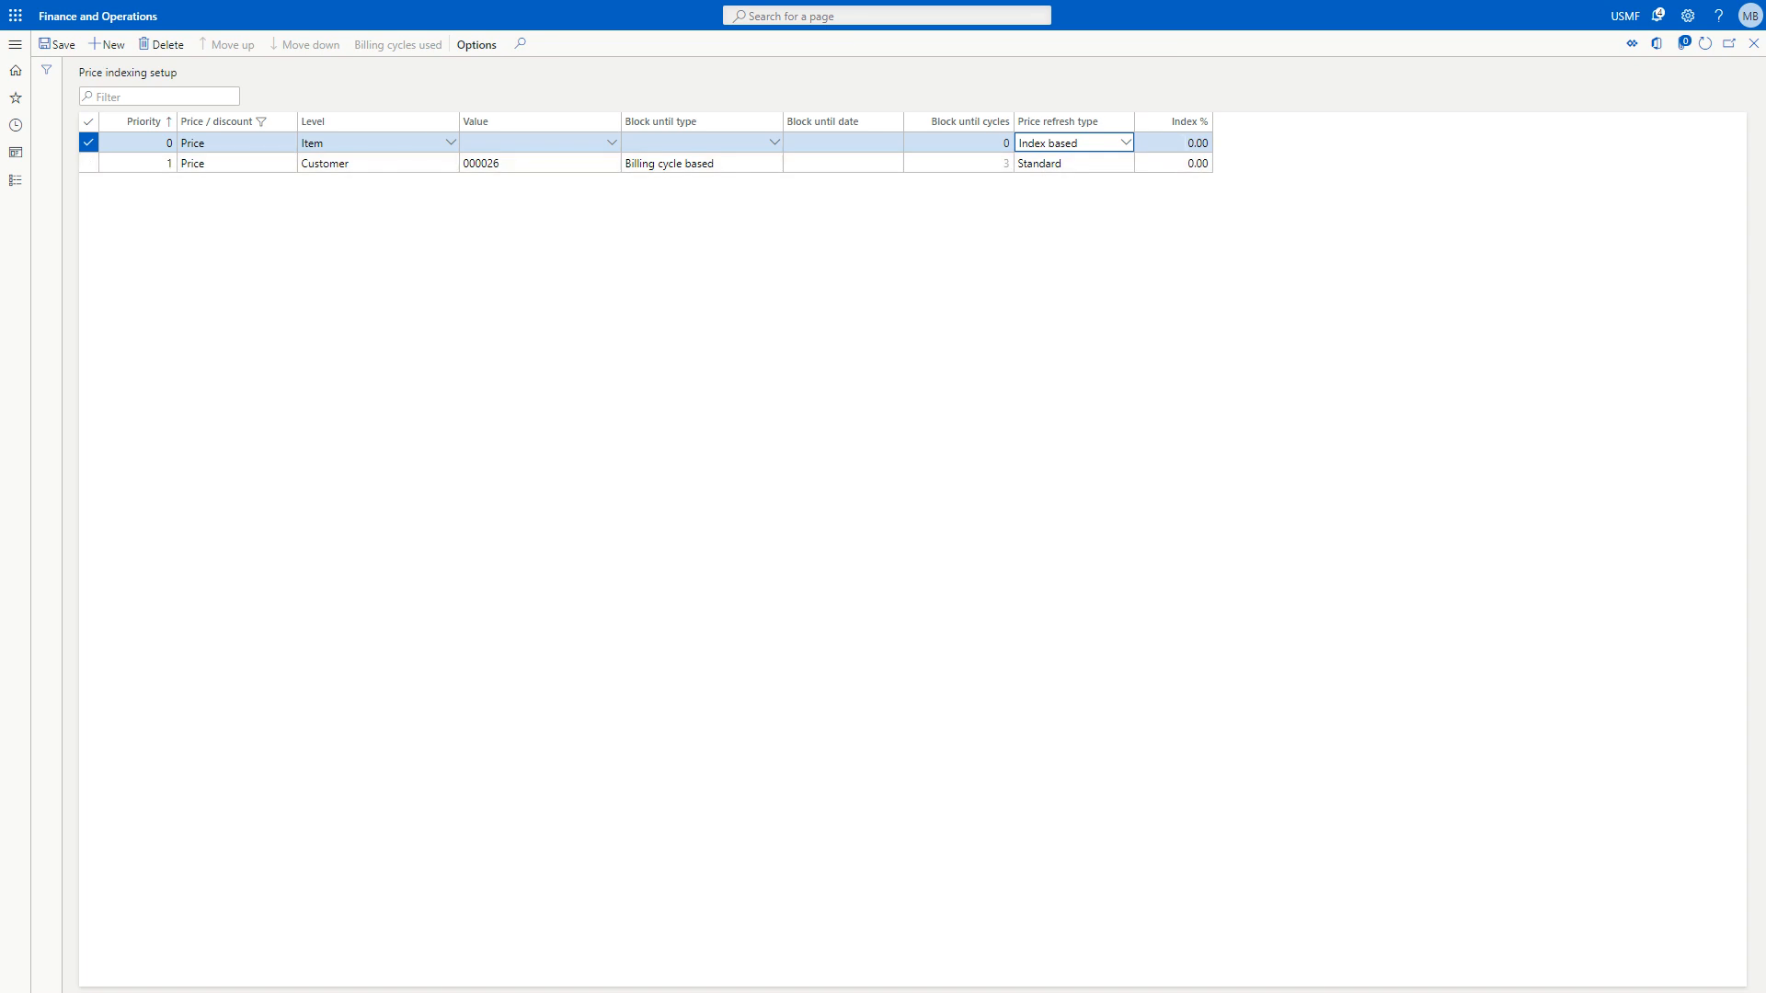
{"action": "left_click_drag", "start_coordinate": [1183, 144], "coordinate": [1206, 143]}
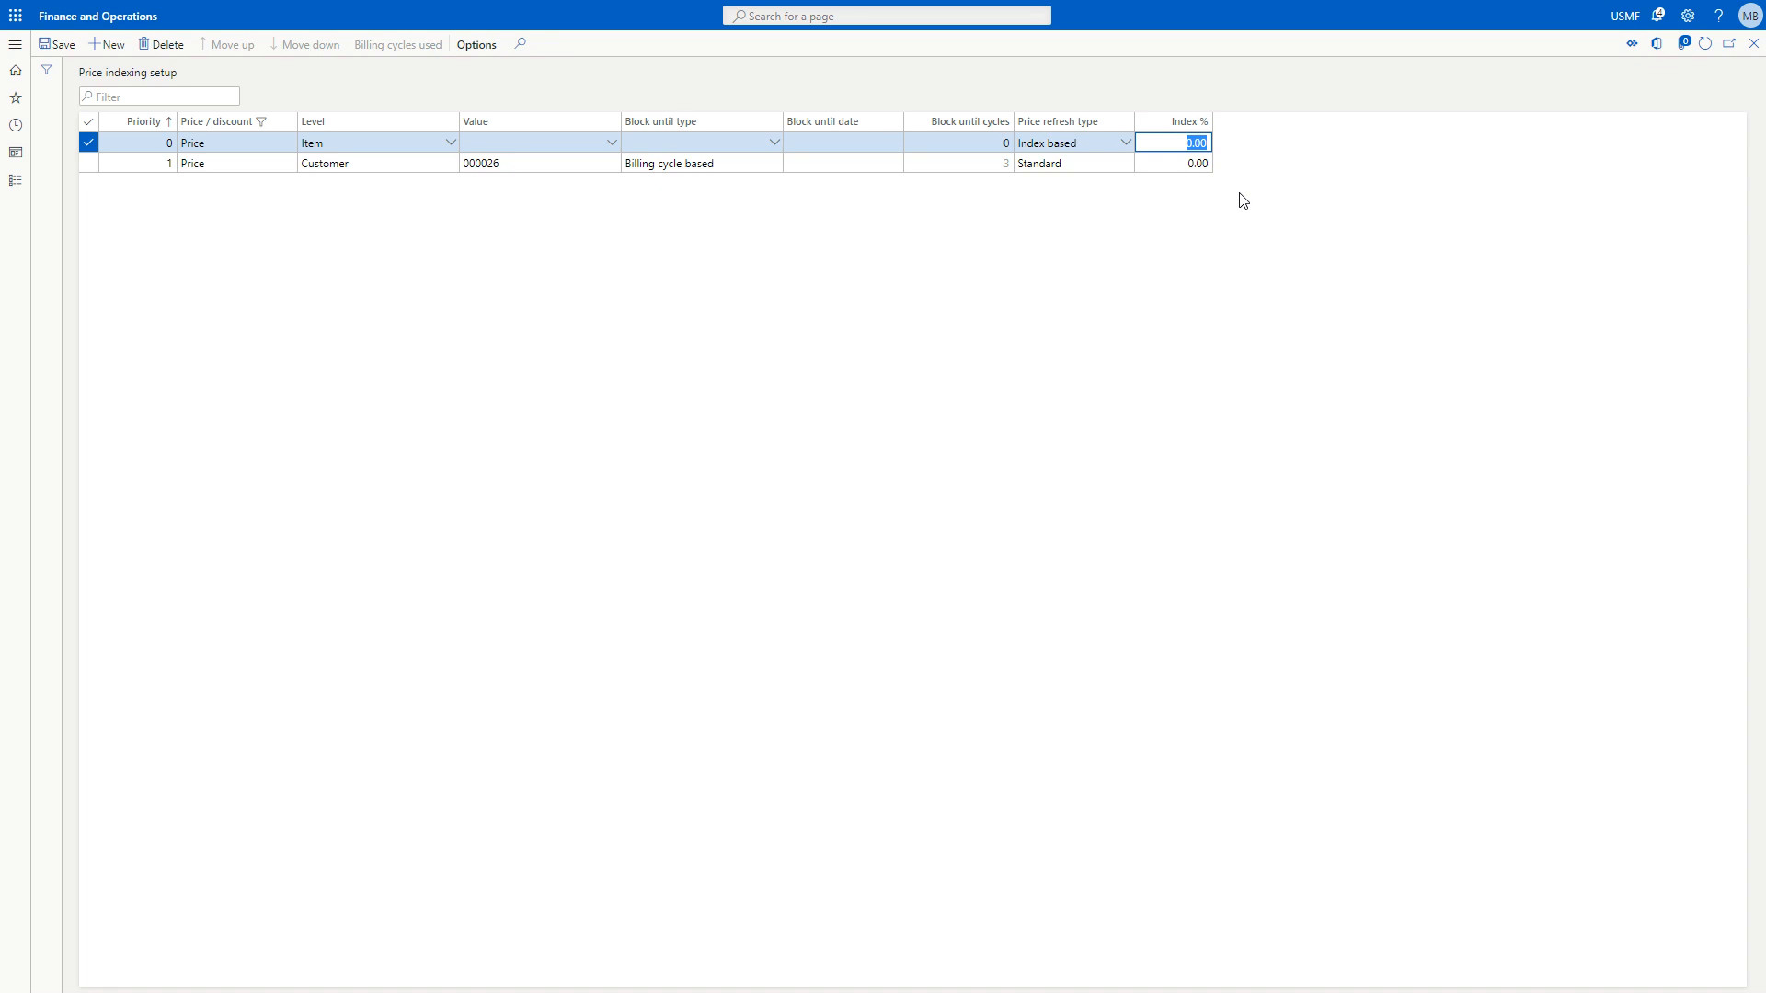
{"action": "type", "text": "5"}
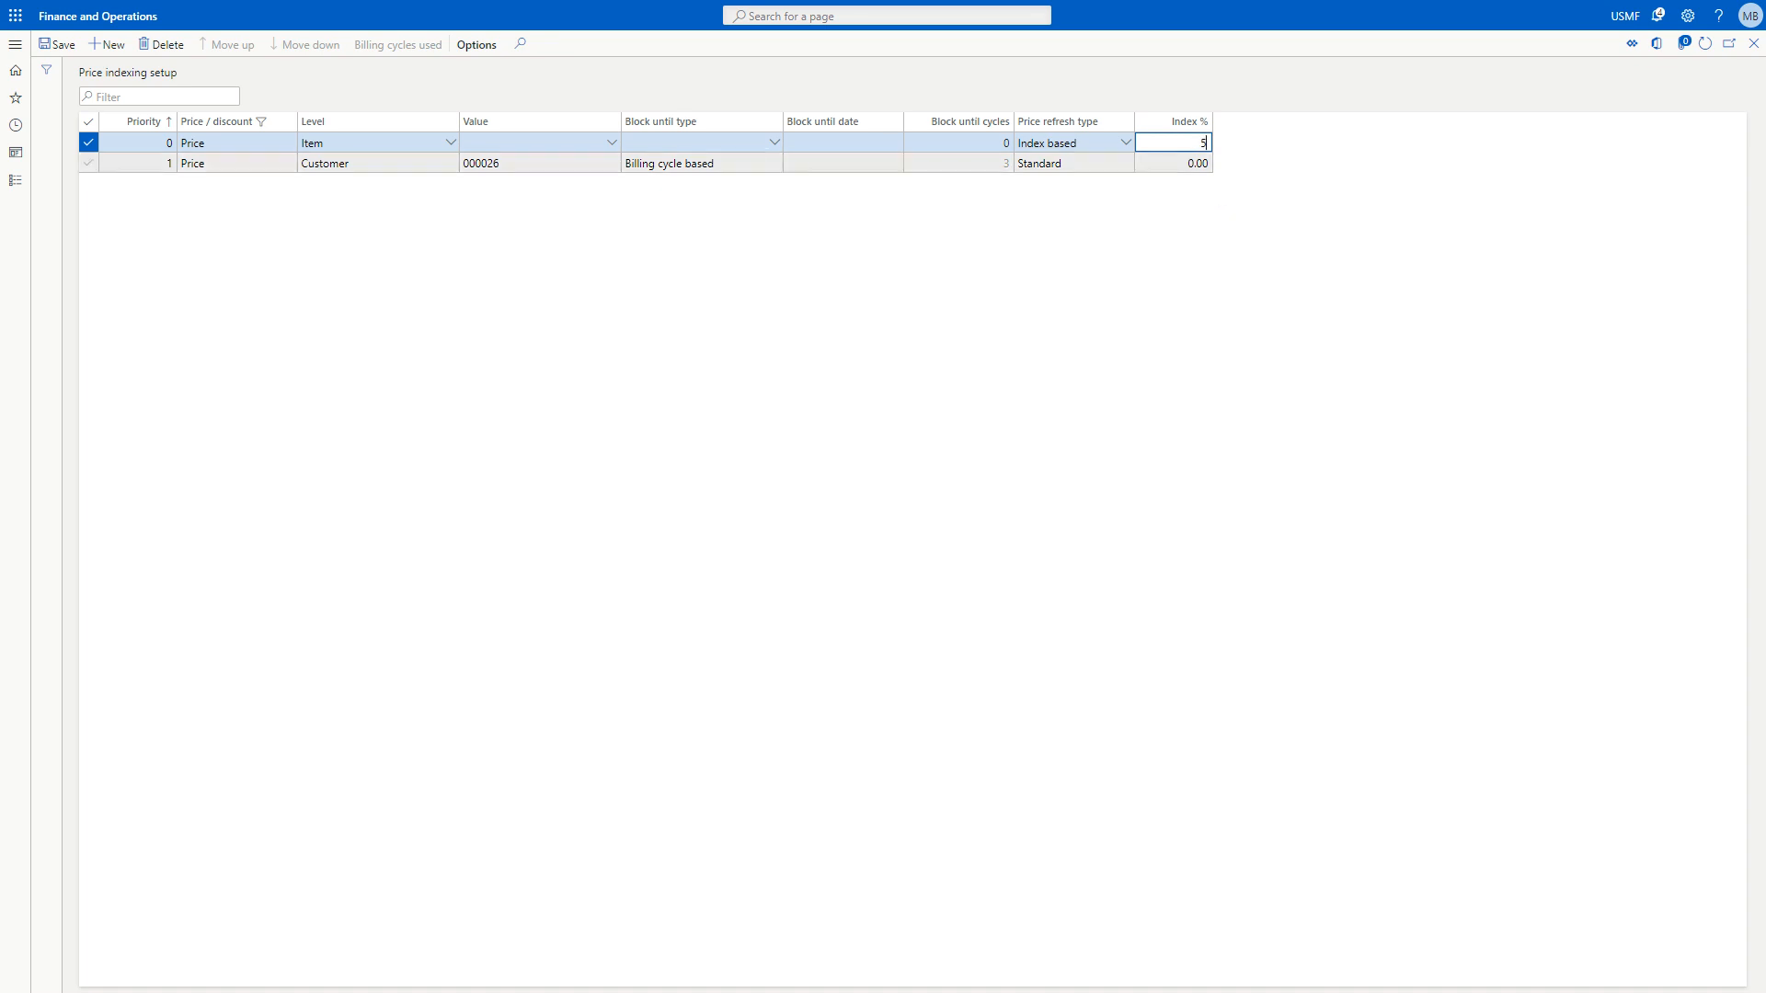
Set the Item record's block until type to Date based with 8/22/2020, and save it with an index of -5%.
{"action": "left_click", "coordinate": [774, 142]}
{"action": "left_click", "coordinate": [747, 177]}
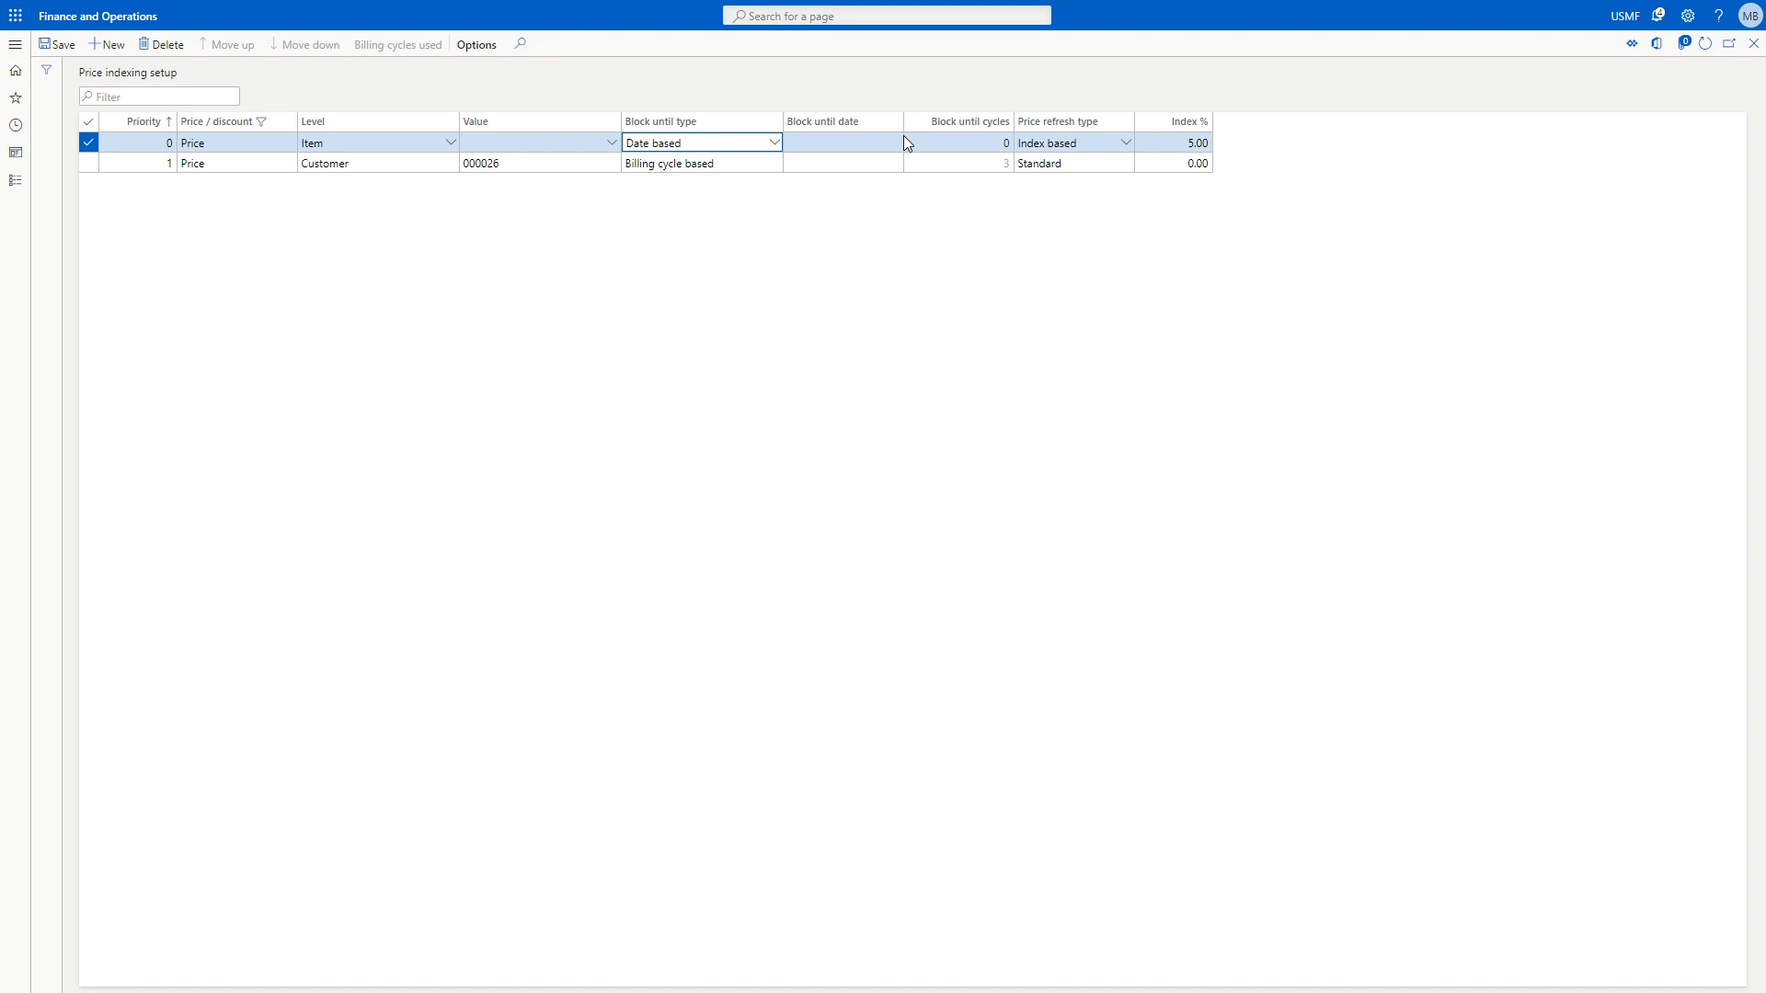
{"action": "left_click", "coordinate": [895, 141]}
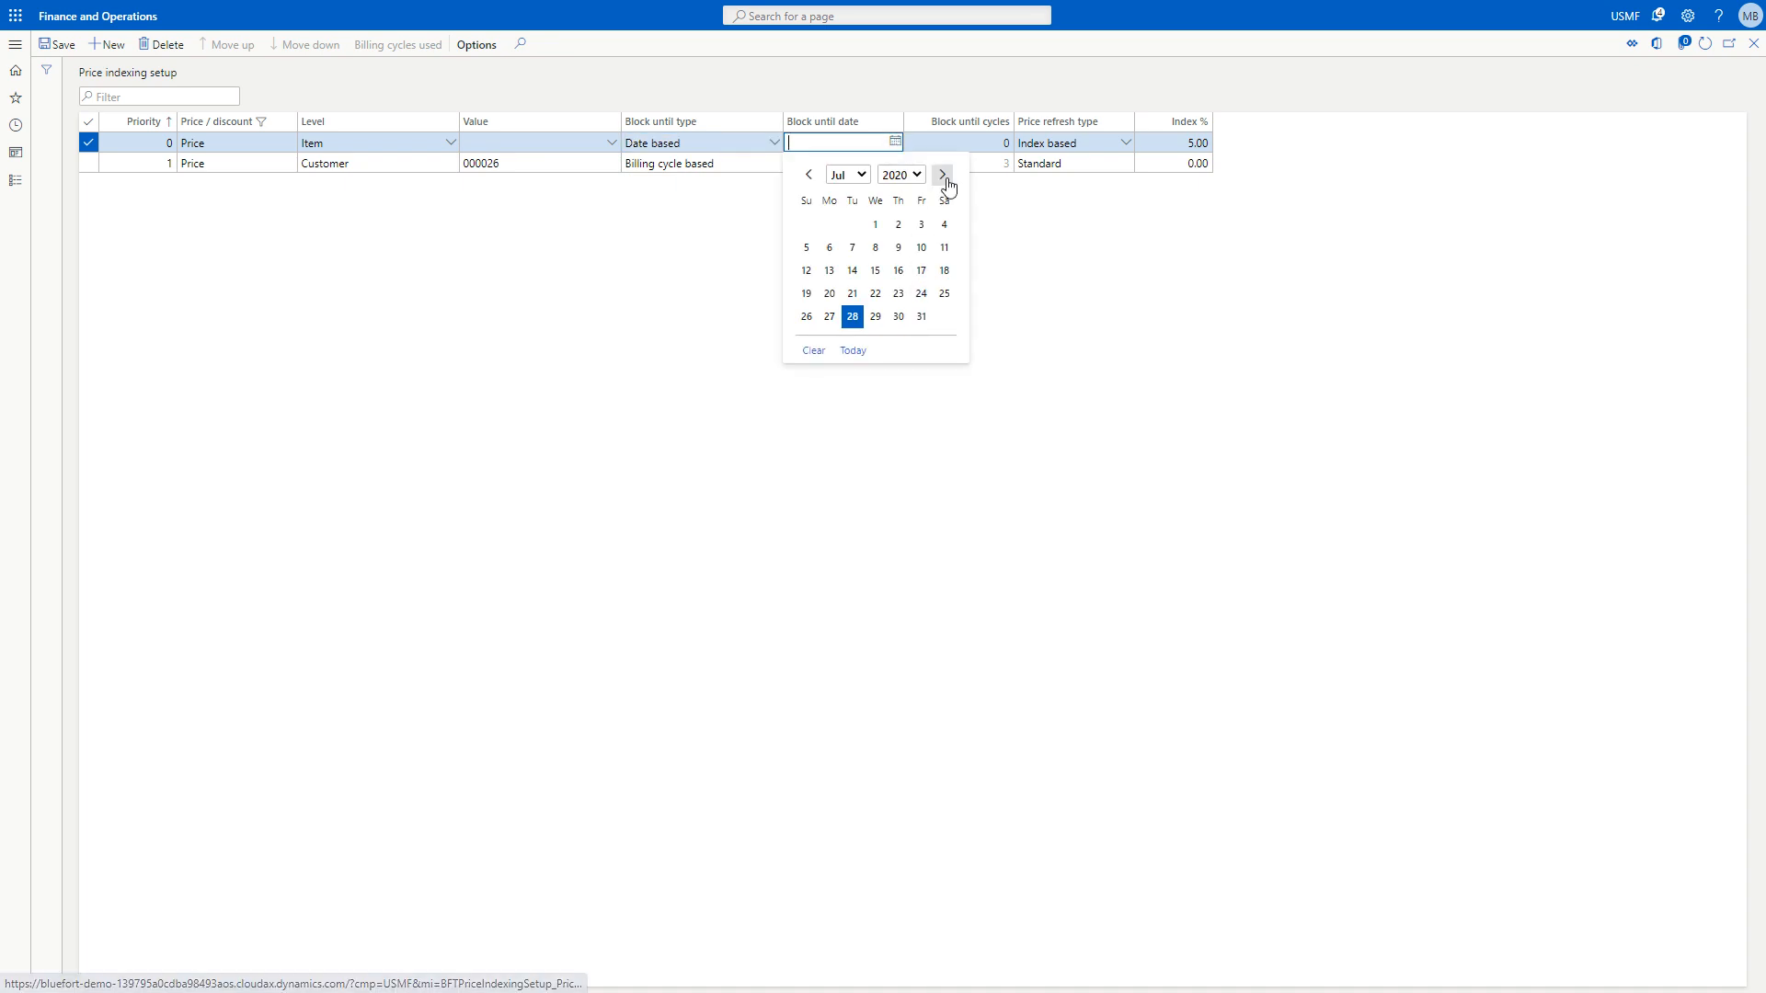
{"action": "left_click", "coordinate": [942, 175]}
{"action": "left_click", "coordinate": [943, 293]}
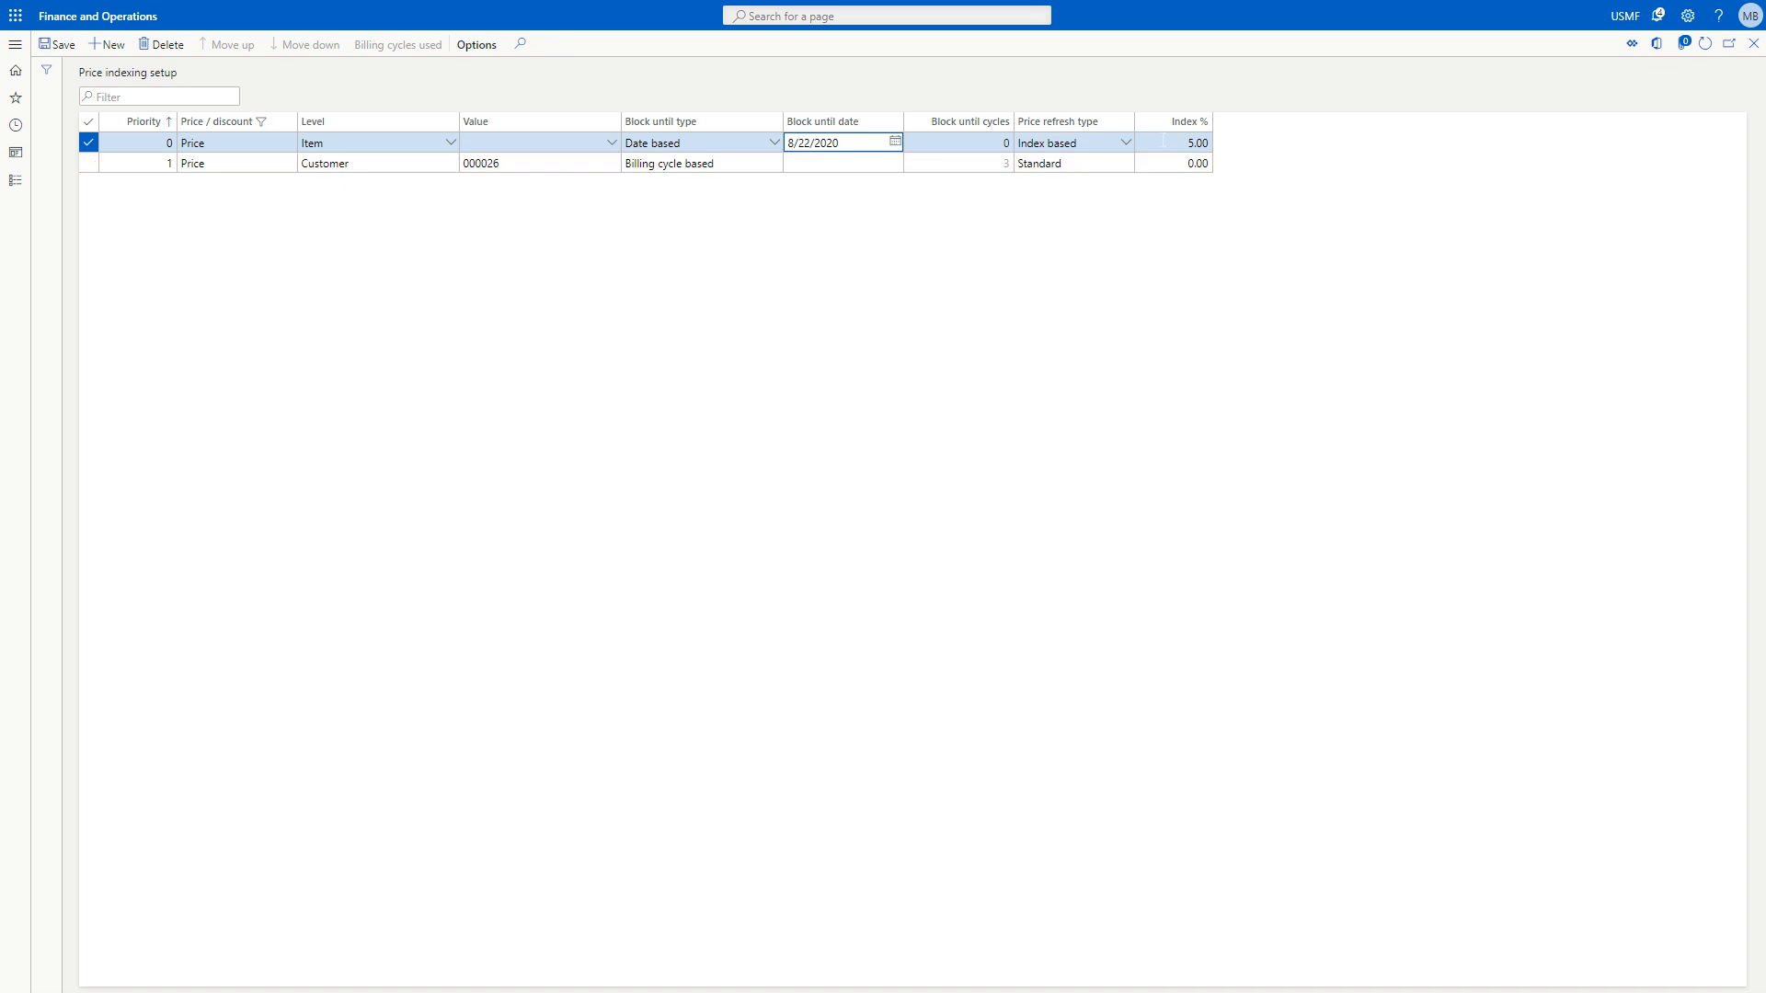
{"action": "left_click", "coordinate": [1193, 141]}
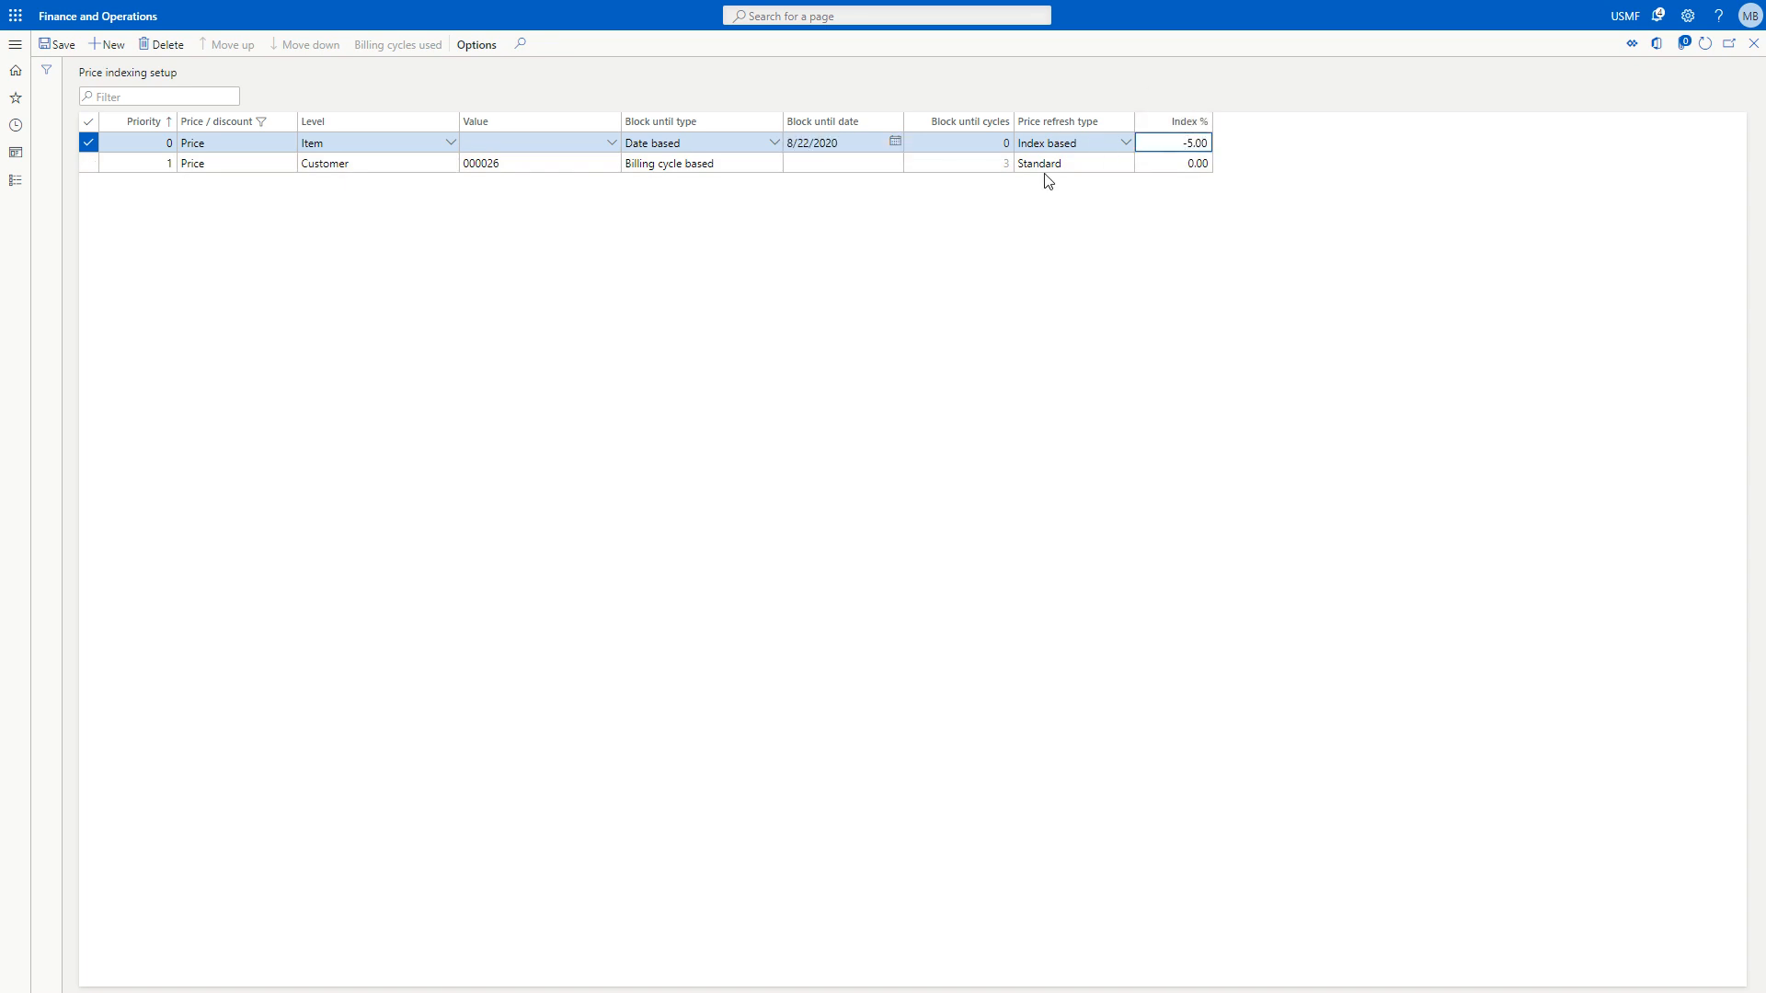
{"action": "left_click", "coordinate": [59, 45]}
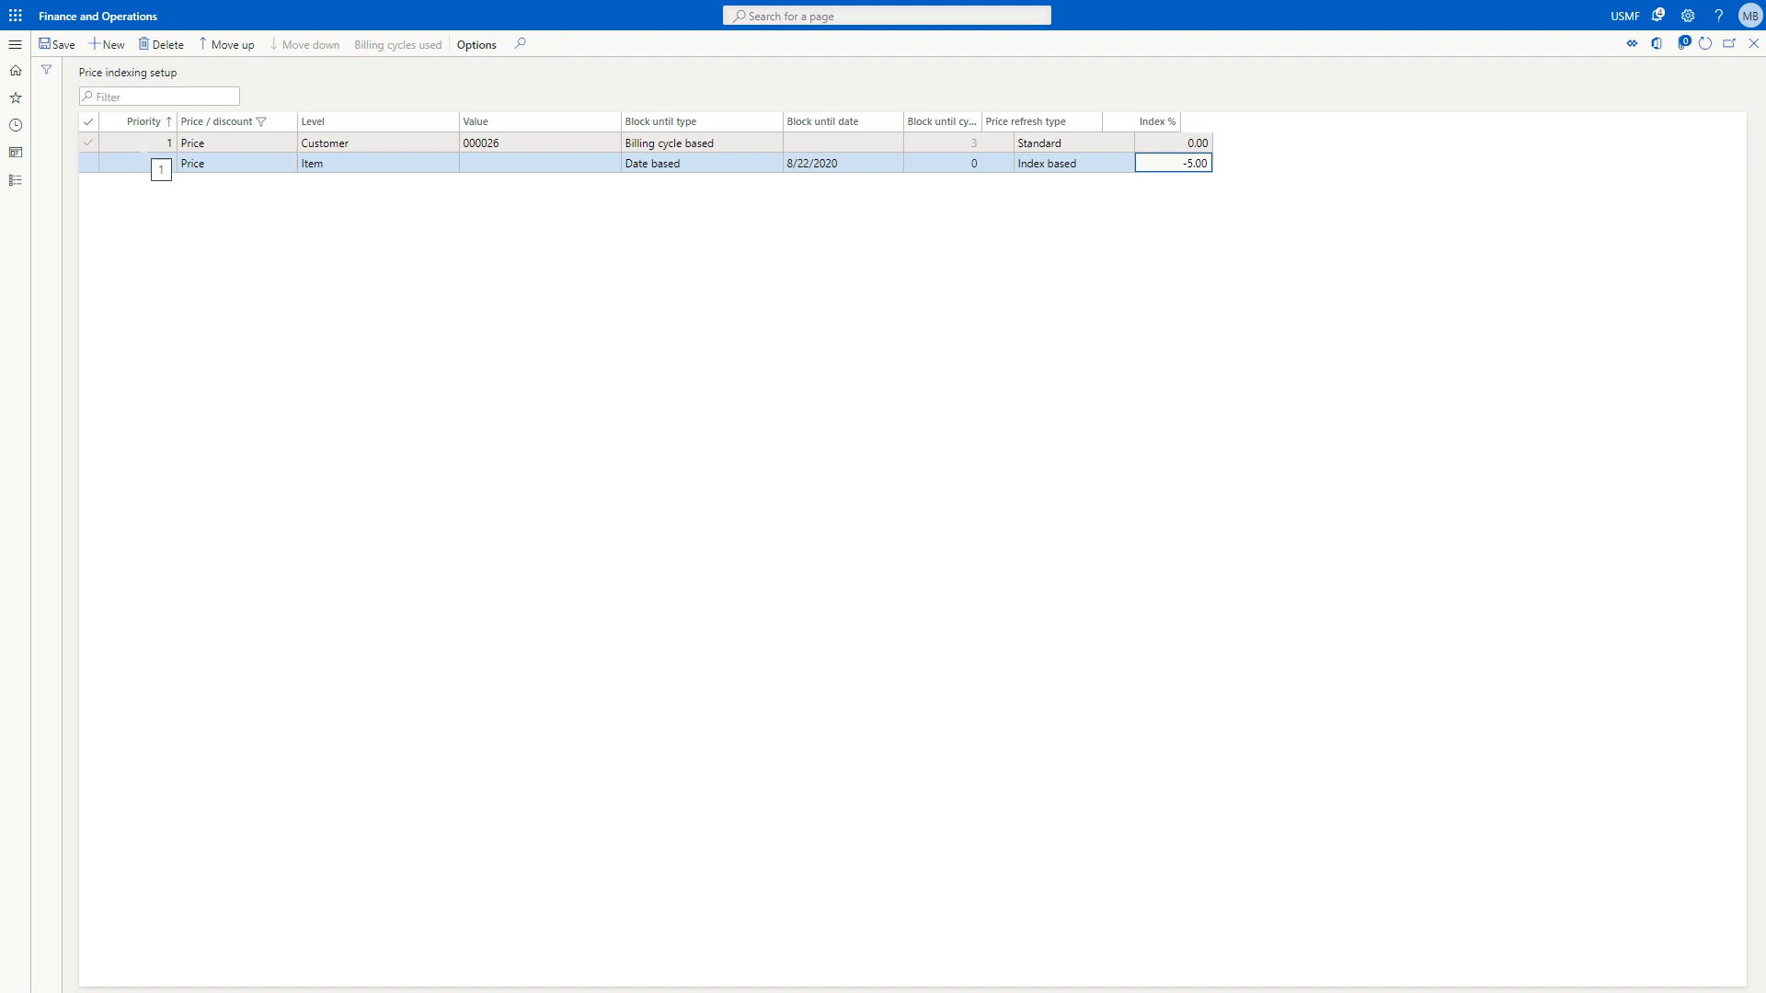
Delete the Item-level price indexing record and confirm the deletion.
{"action": "left_click", "coordinate": [144, 144]}
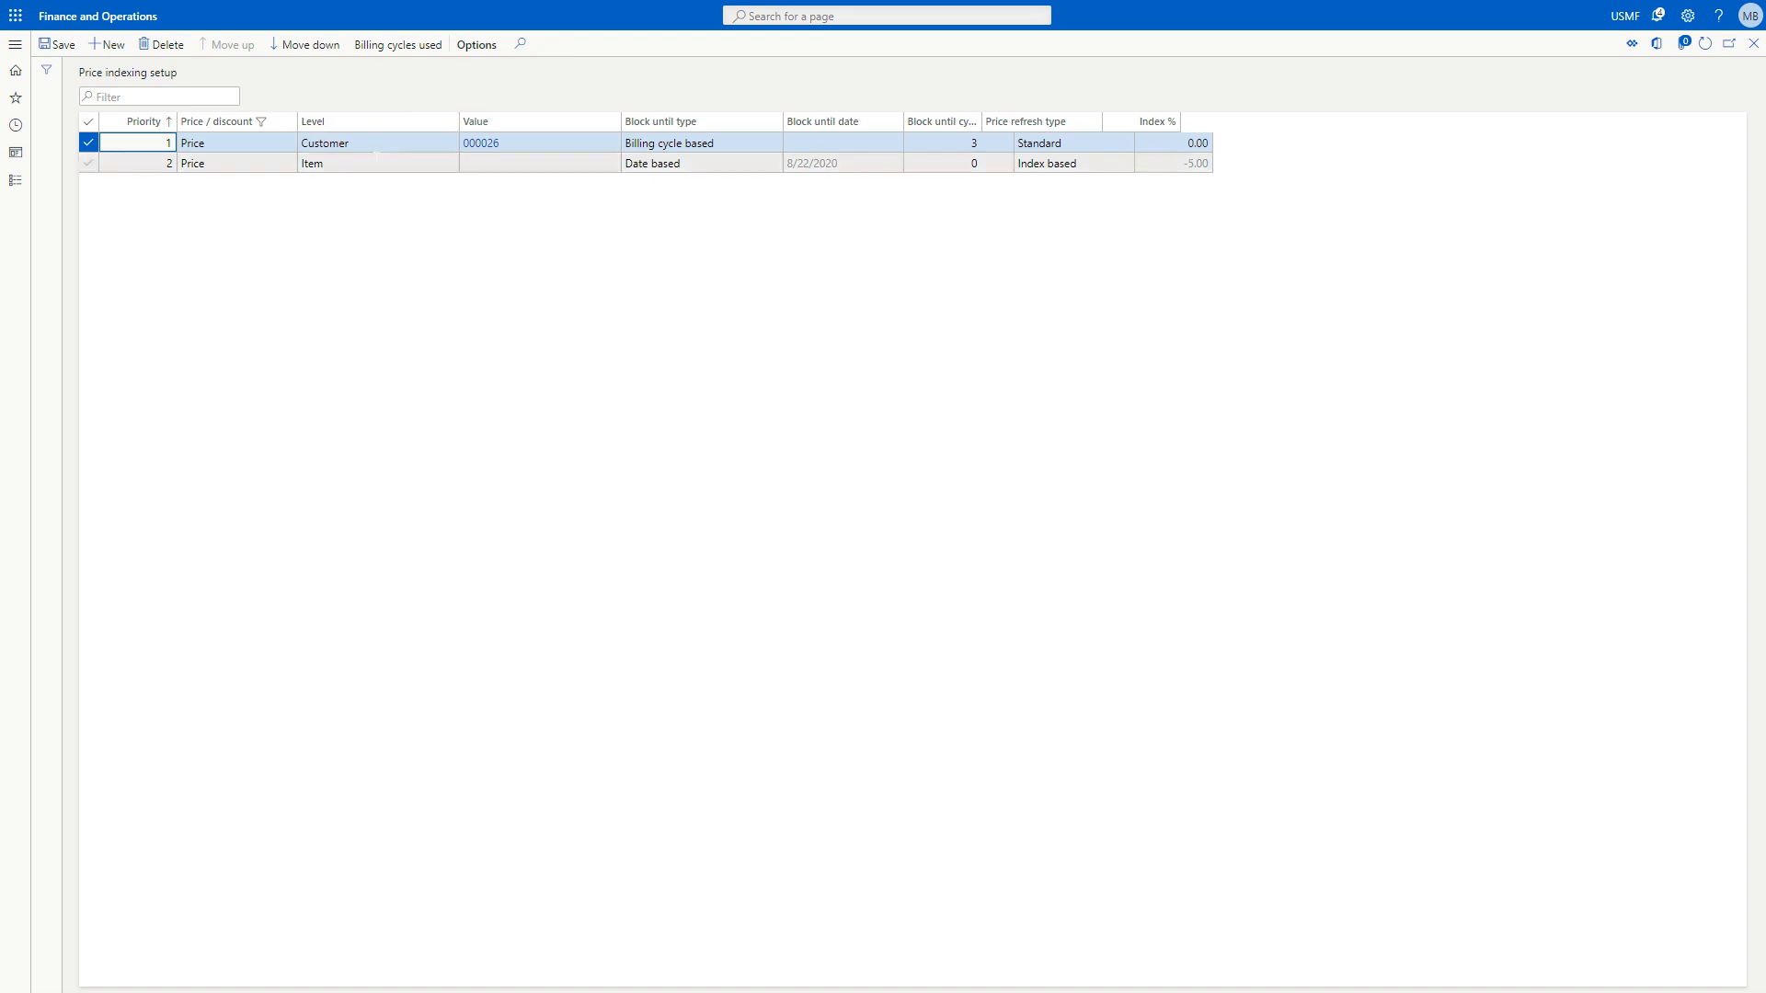
{"action": "left_click", "coordinate": [387, 164]}
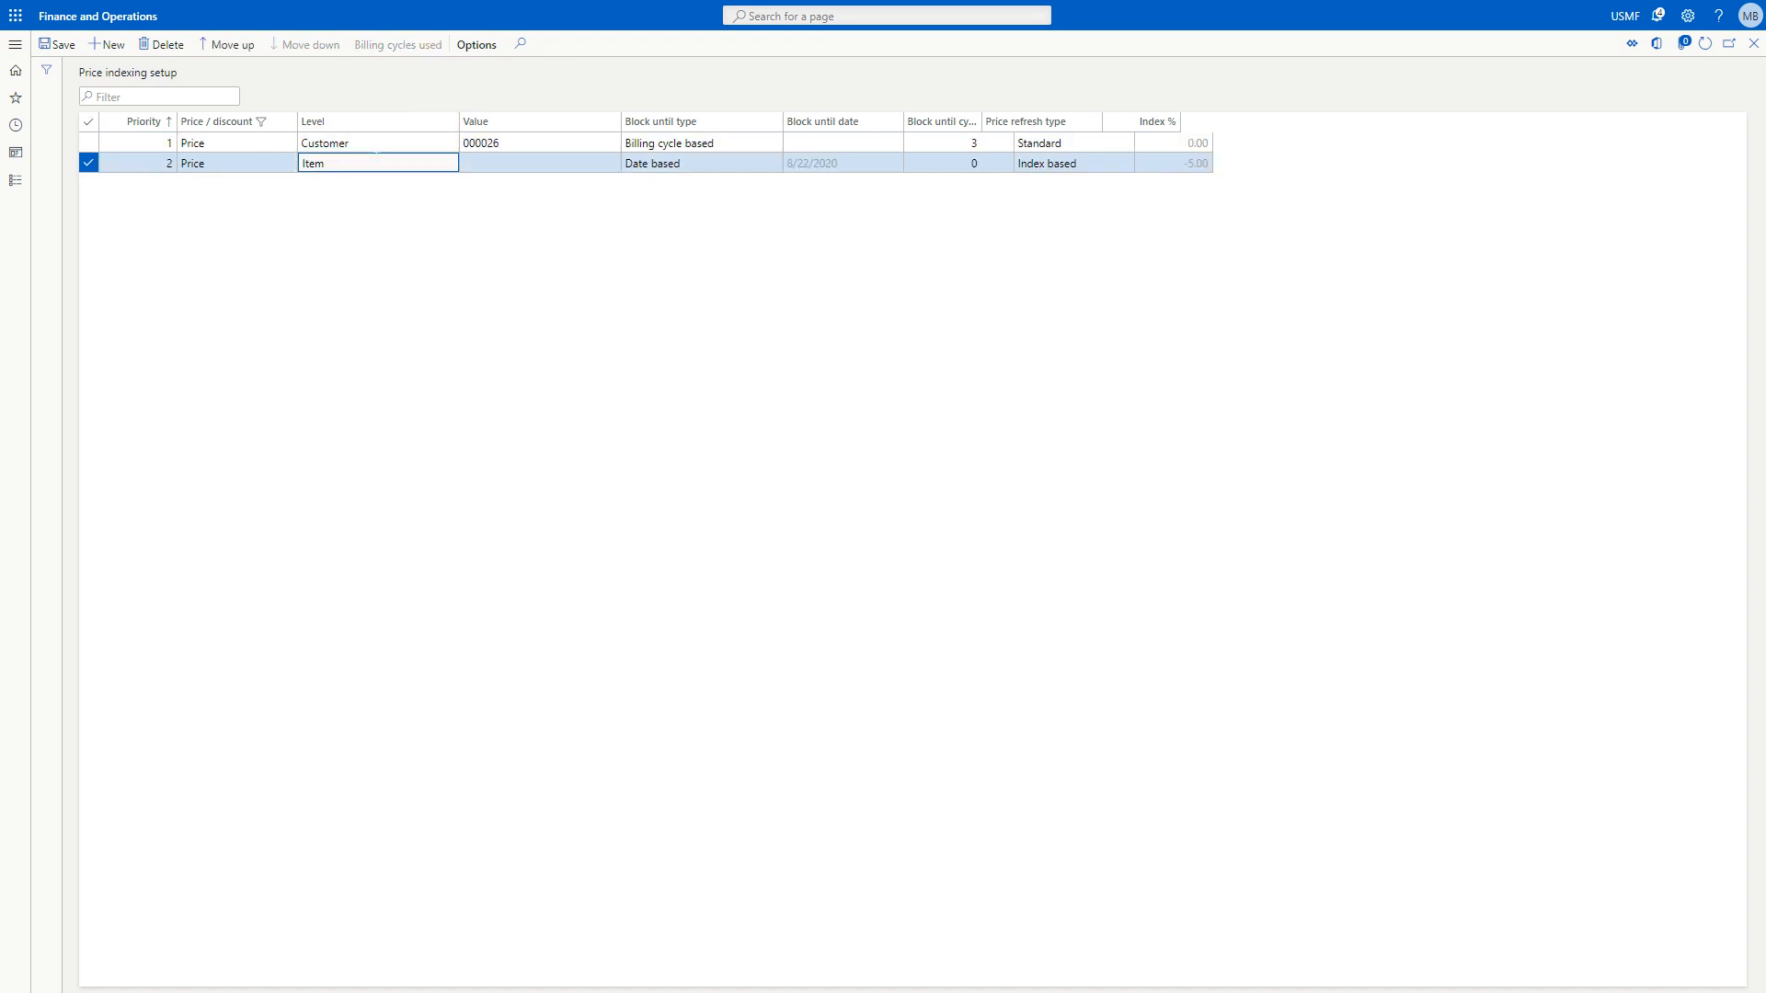
{"action": "left_click", "coordinate": [167, 44]}
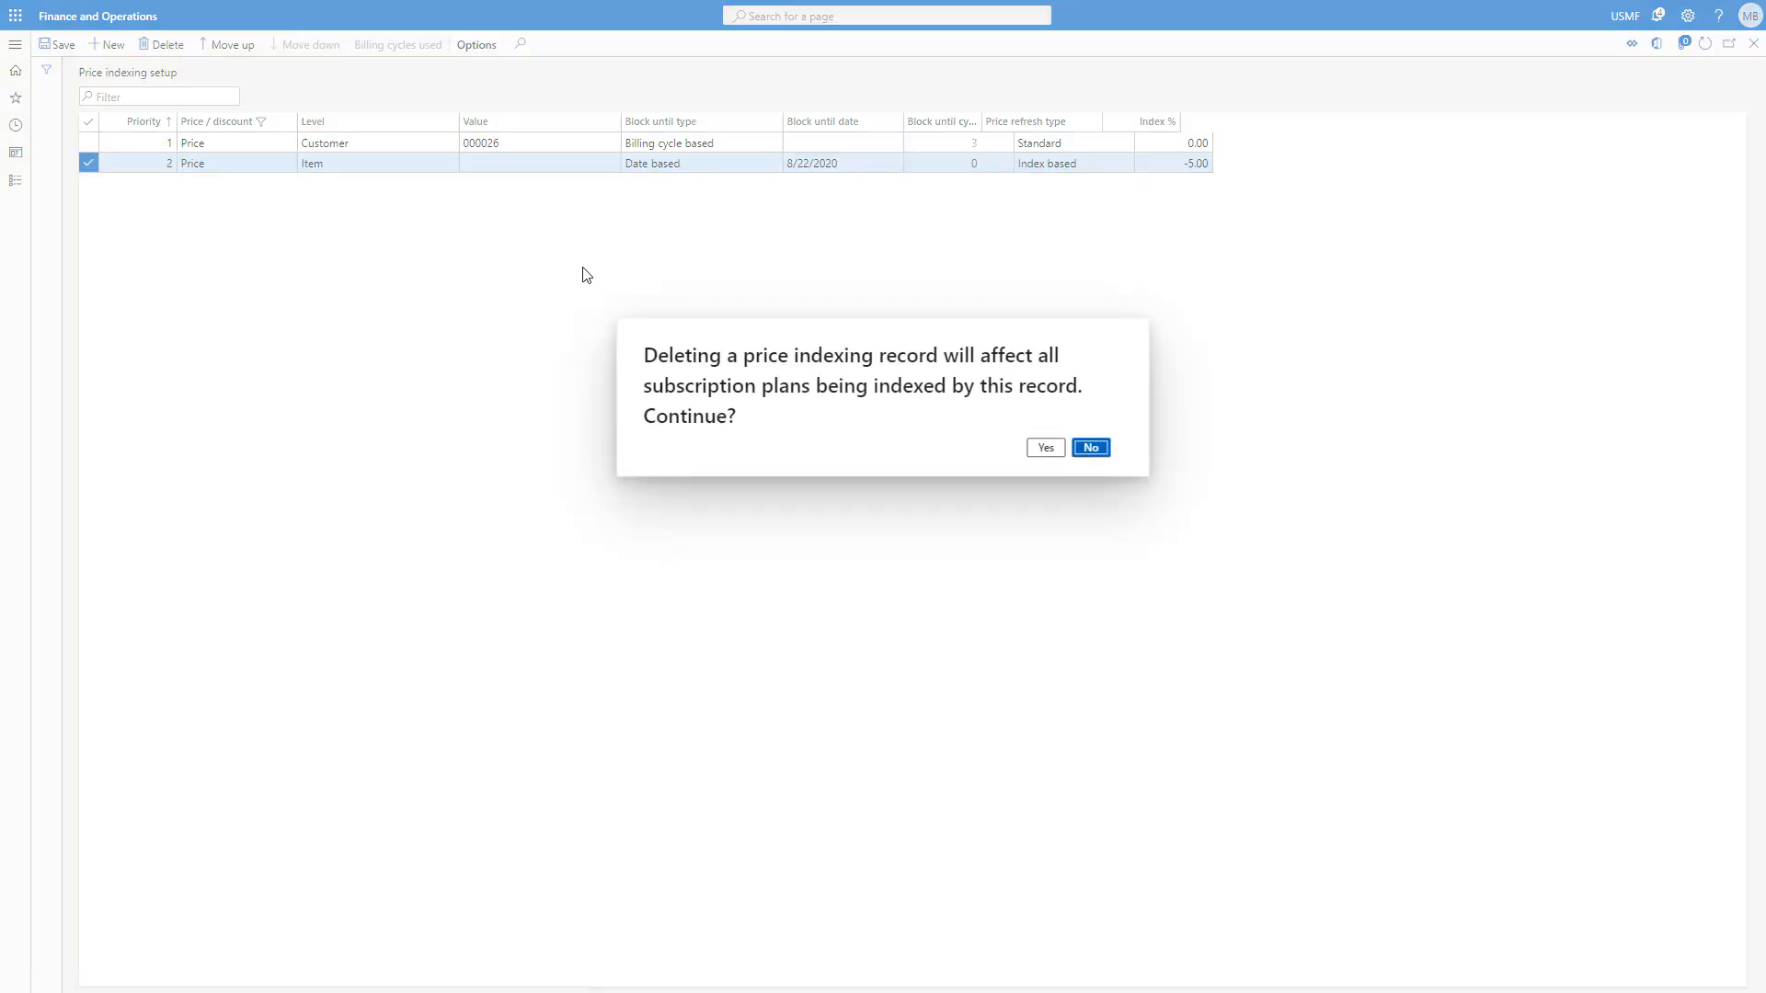
{"action": "left_click", "coordinate": [1051, 452]}
{"action": "left_click", "coordinate": [1048, 449]}
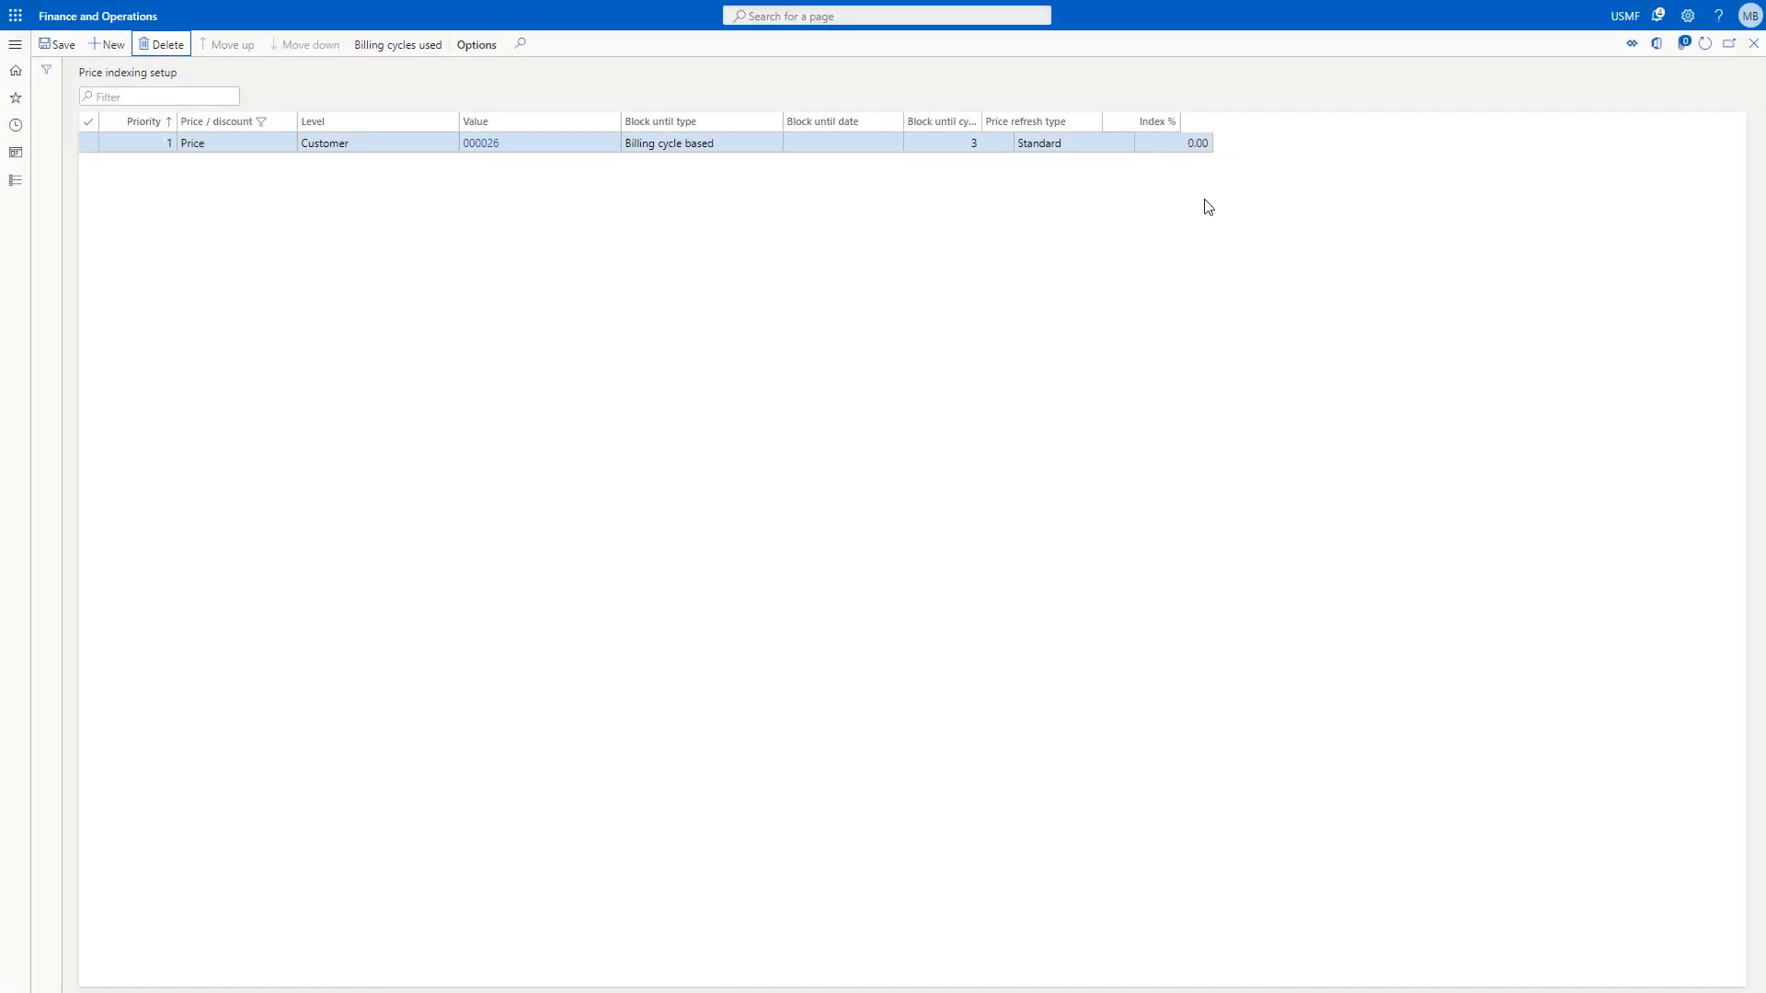
Leave the price indexing setup and open the Subscription management cockpit.
{"action": "left_click", "coordinate": [1753, 43]}
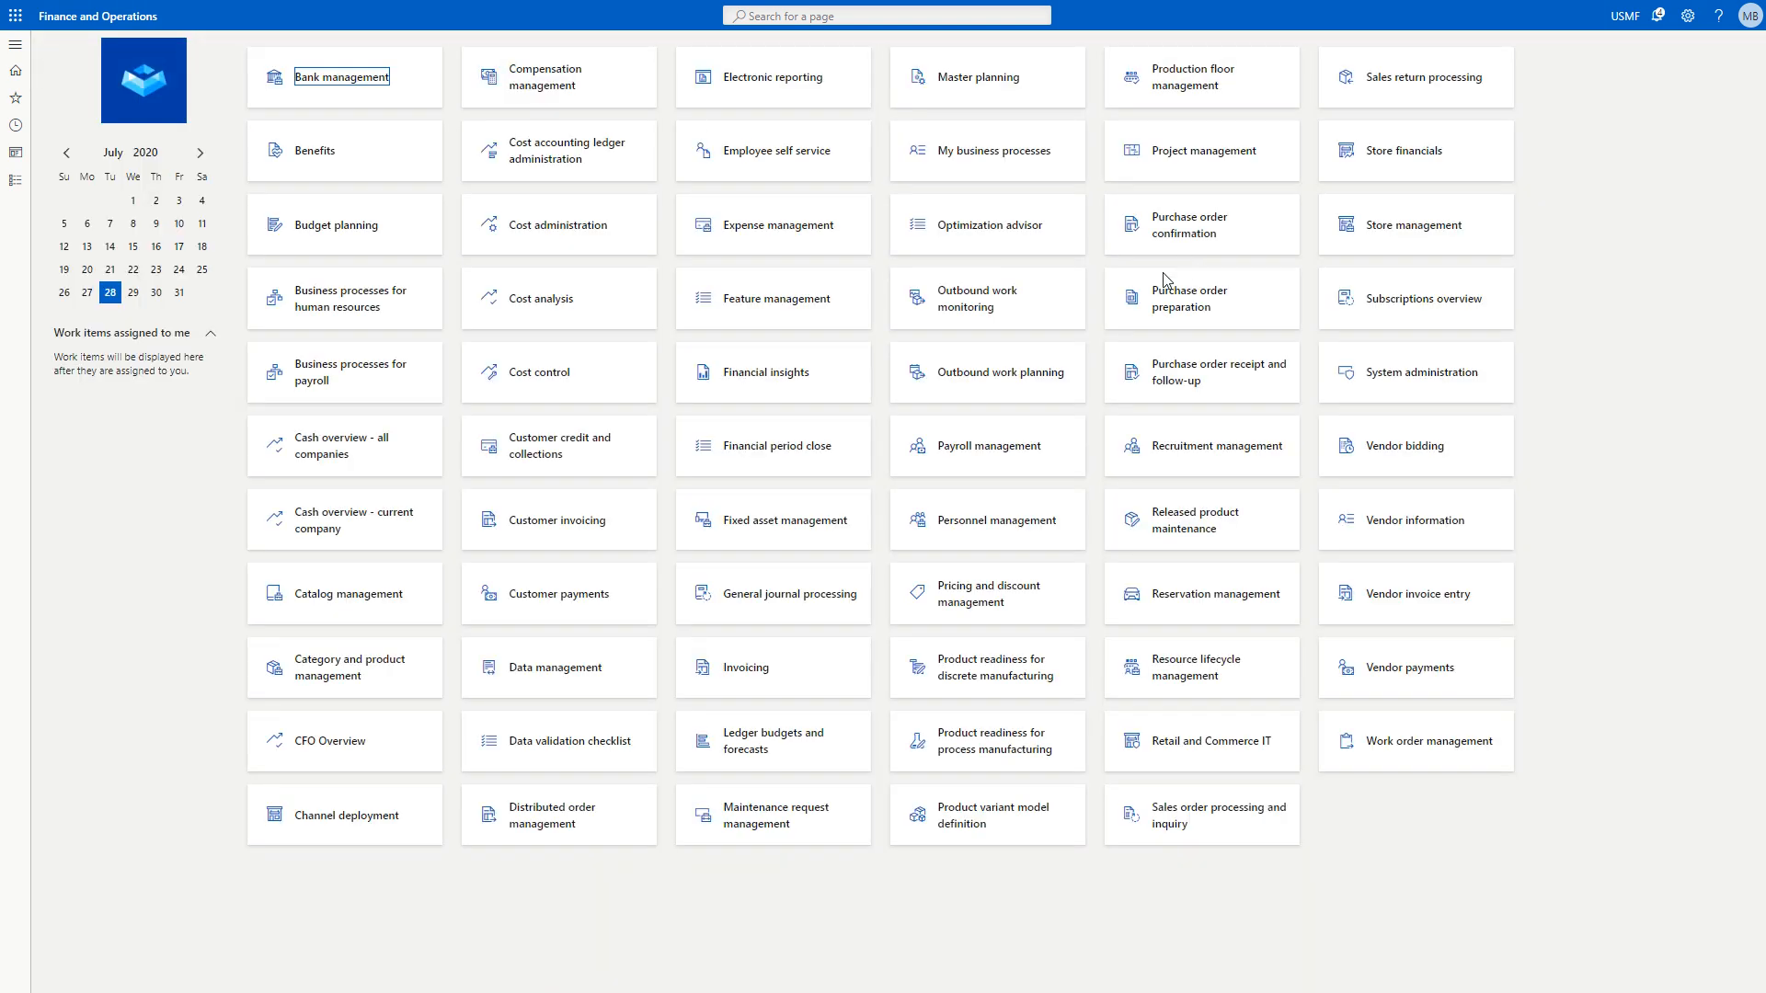
{"action": "left_click", "coordinate": [22, 48]}
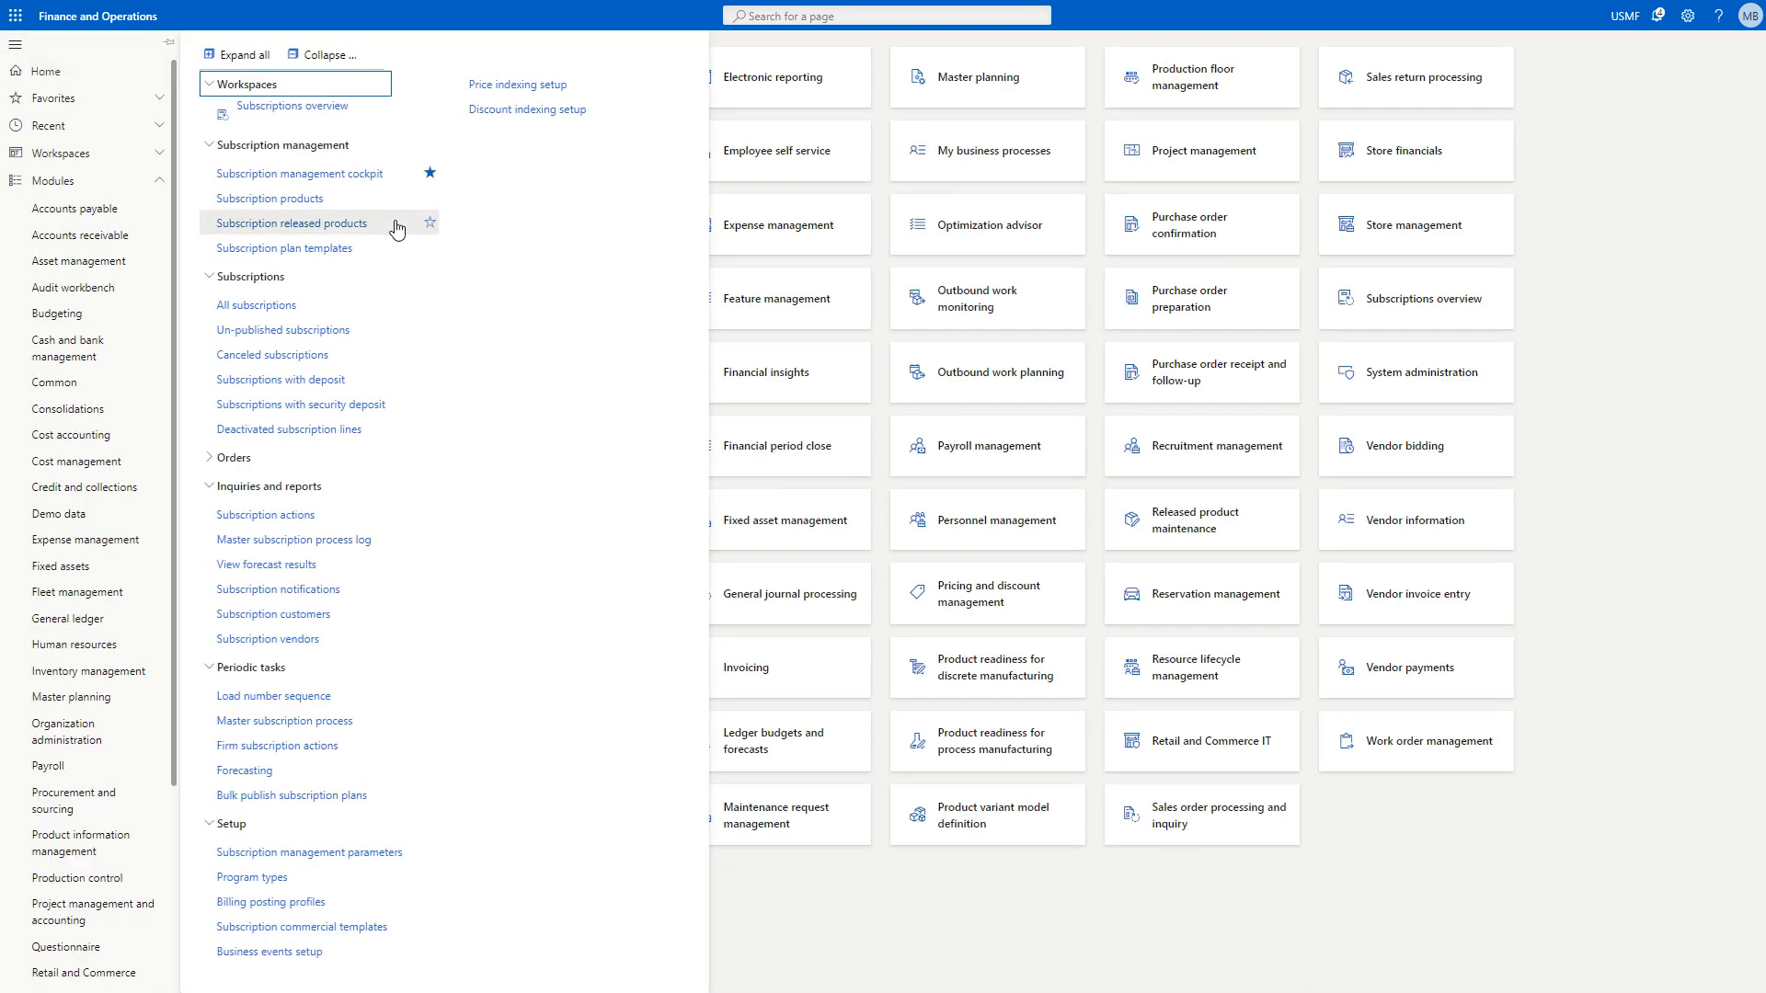
{"action": "left_click", "coordinate": [358, 182]}
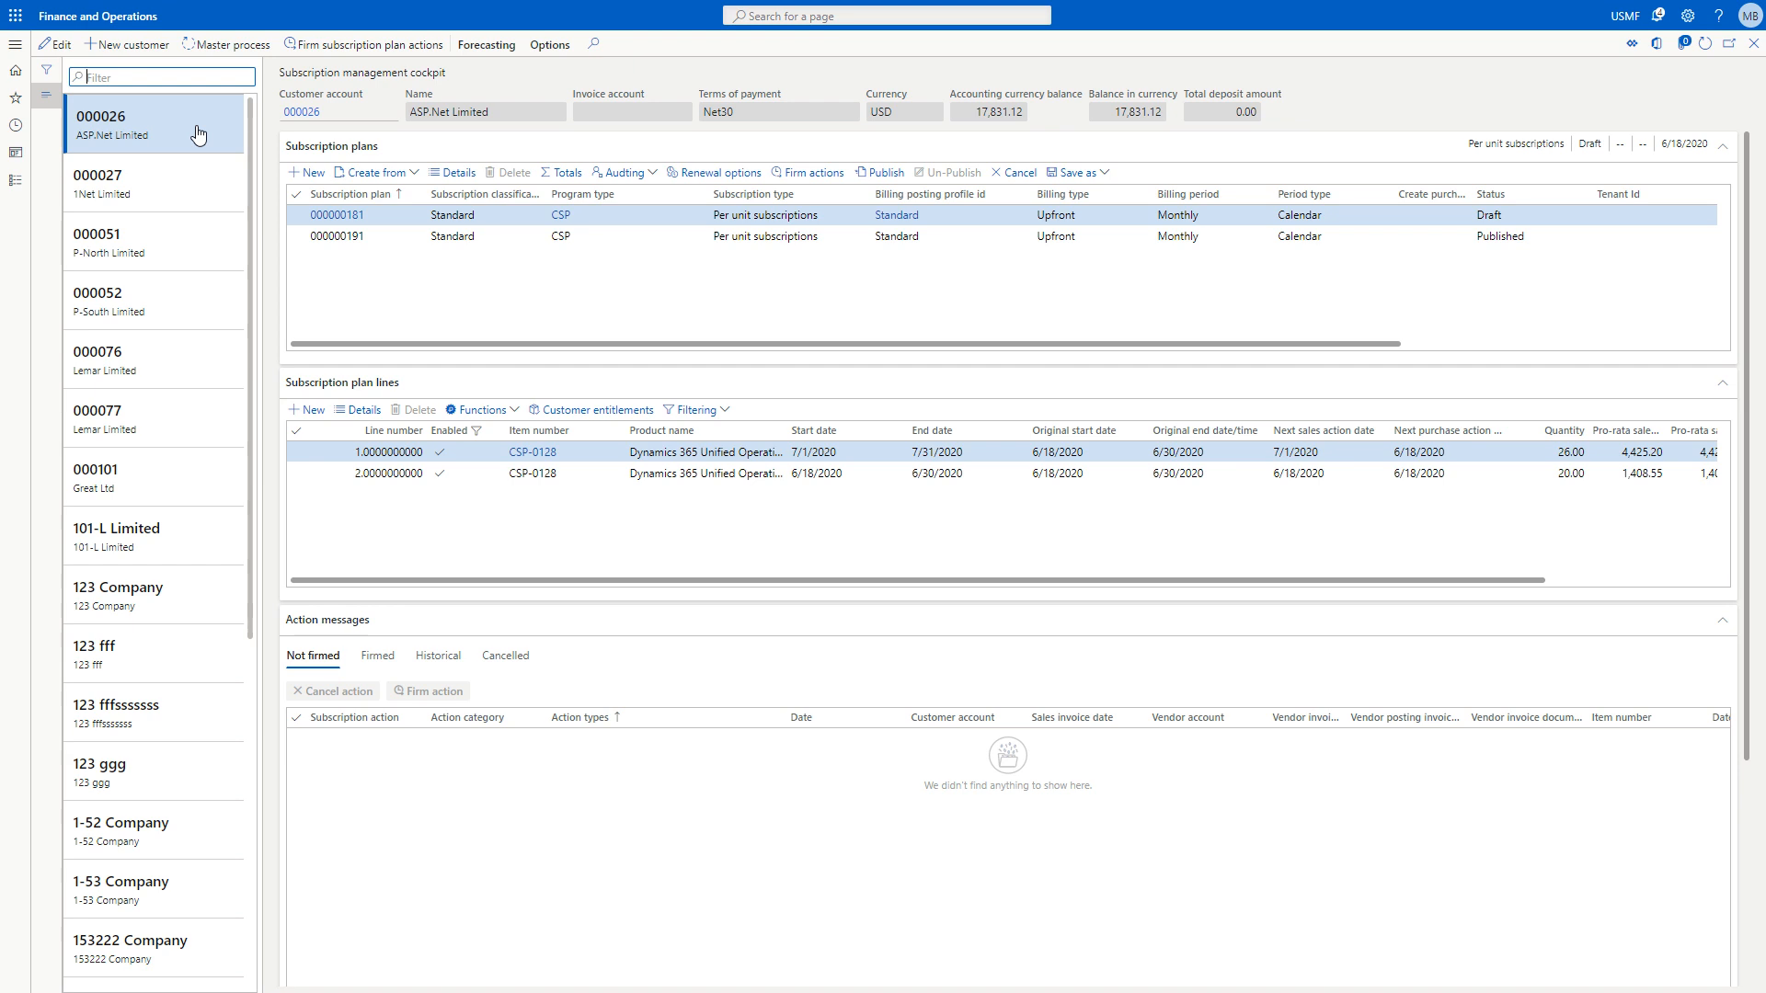
Create a subscription plan for ASP.Net Limited with program type CSP, billing posting profile Standard and price indexing enabled.
{"action": "left_click", "coordinate": [306, 175]}
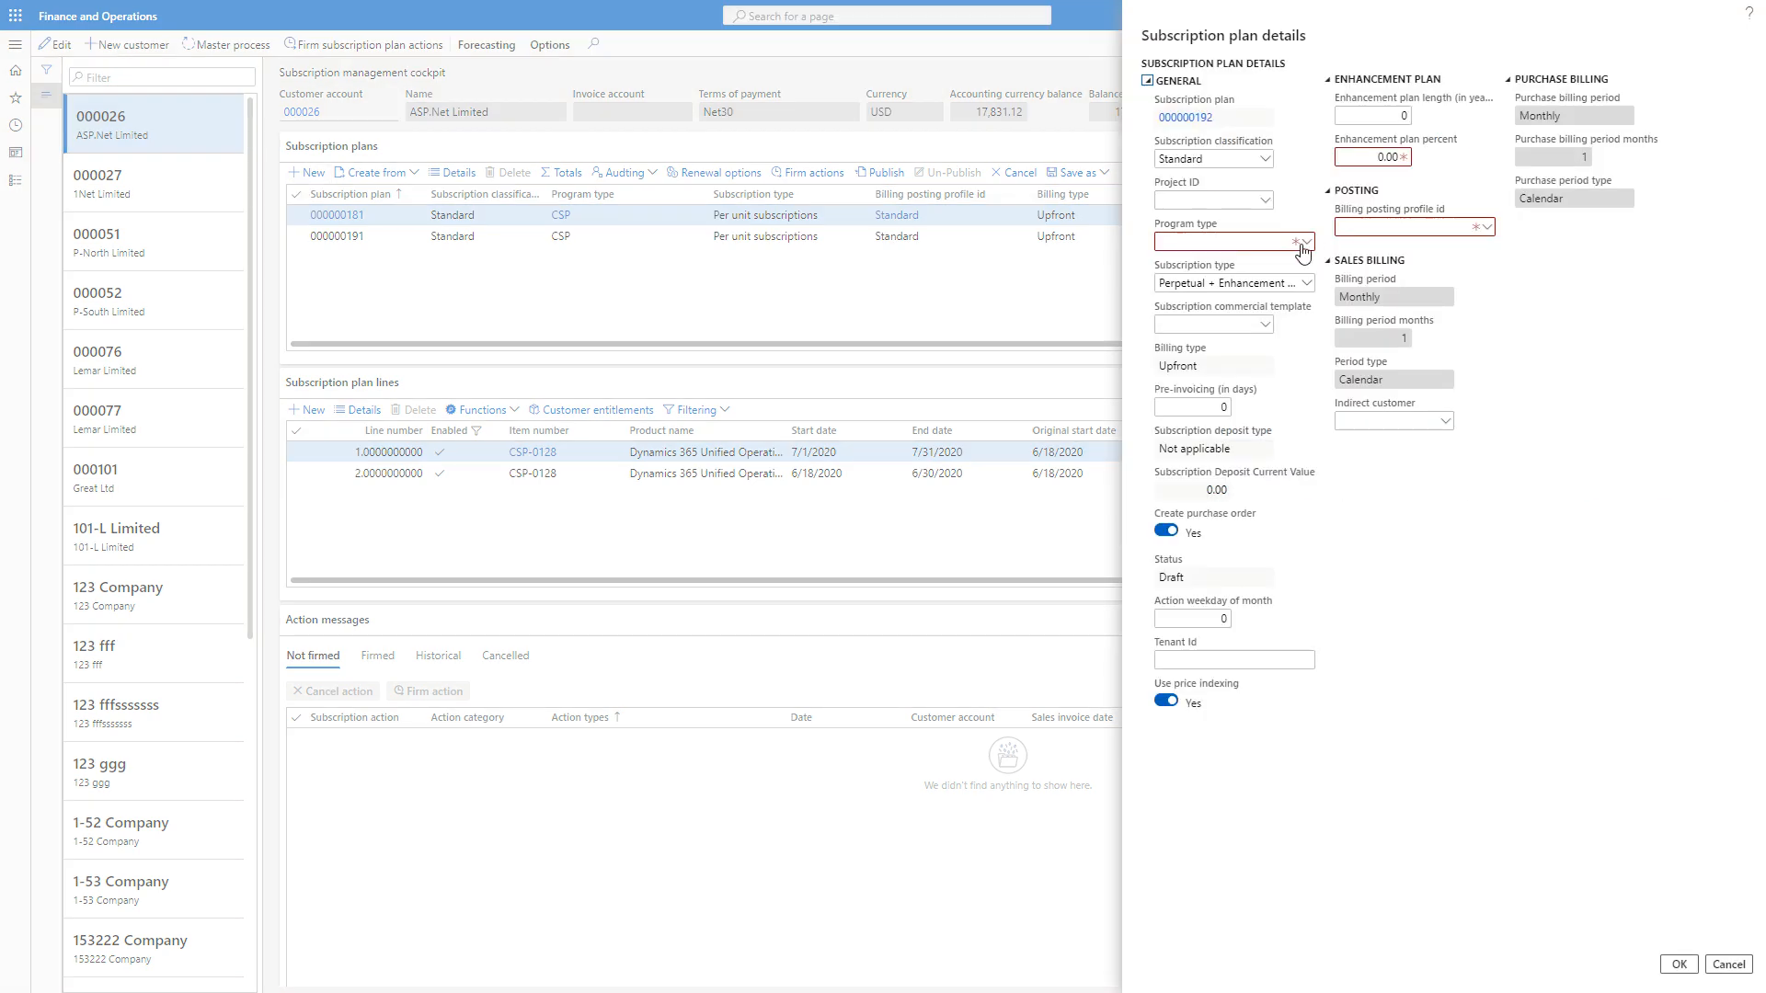
{"action": "left_click", "coordinate": [1302, 246]}
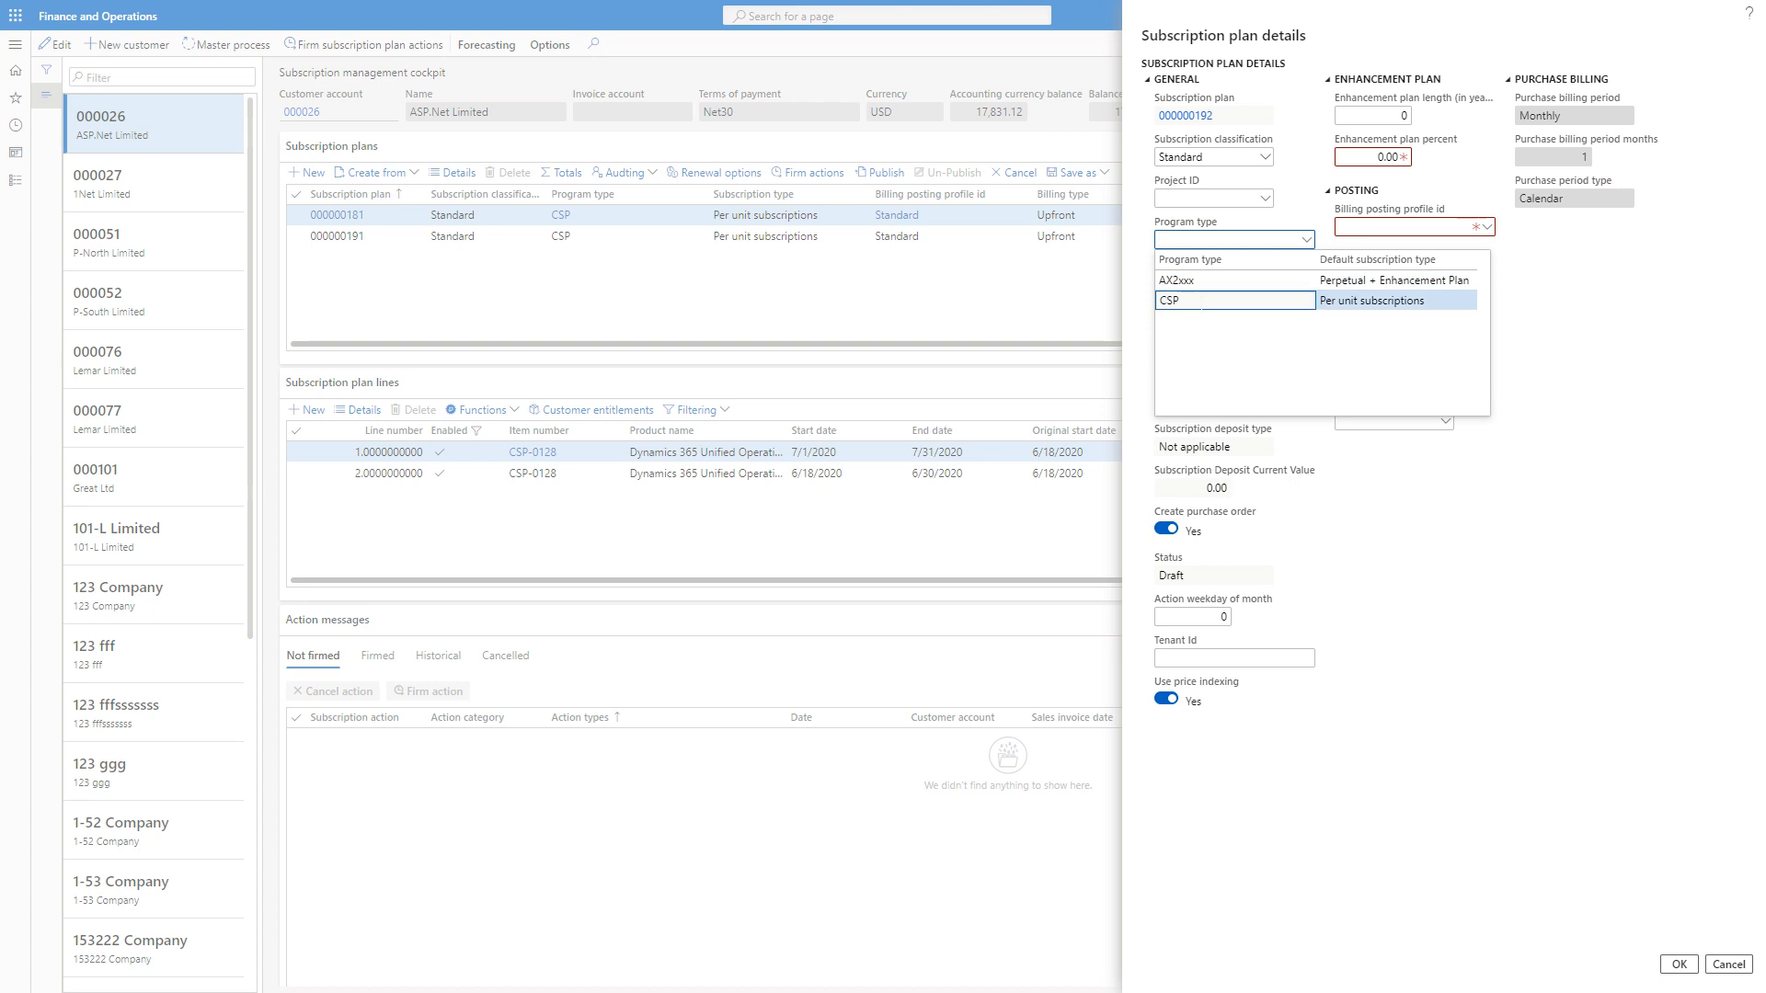
{"action": "left_click", "coordinate": [1198, 302]}
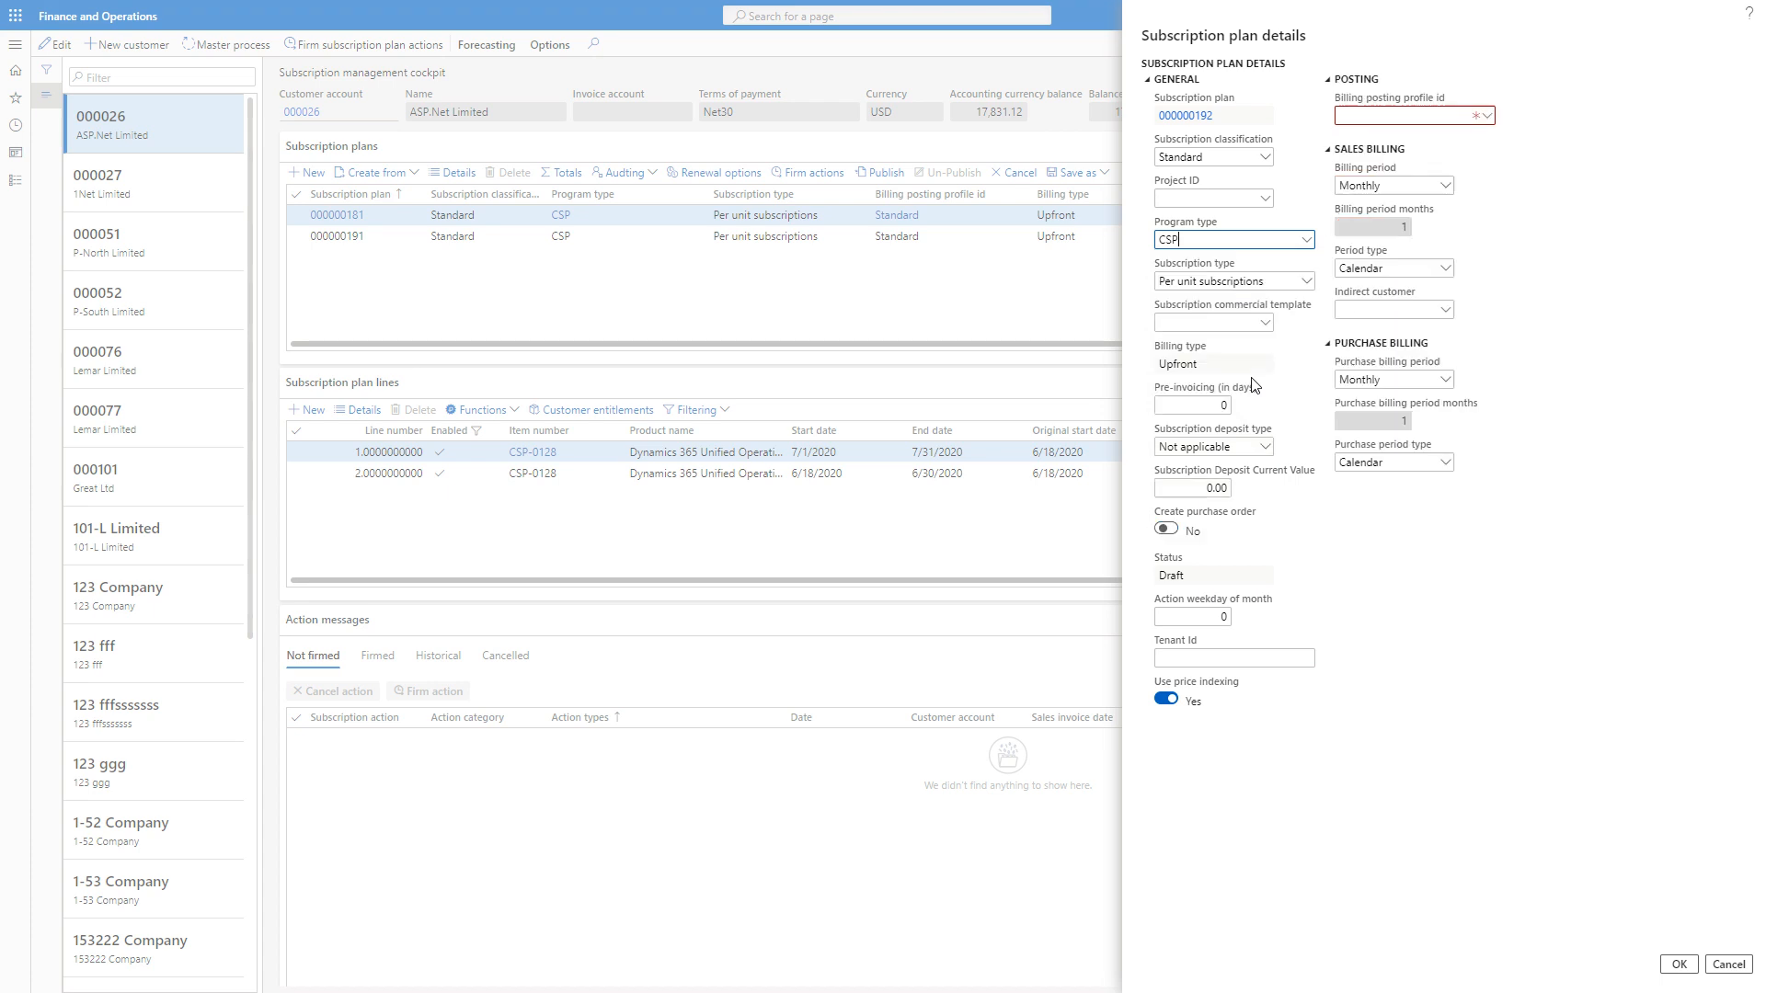
{"action": "left_click", "coordinate": [1485, 117]}
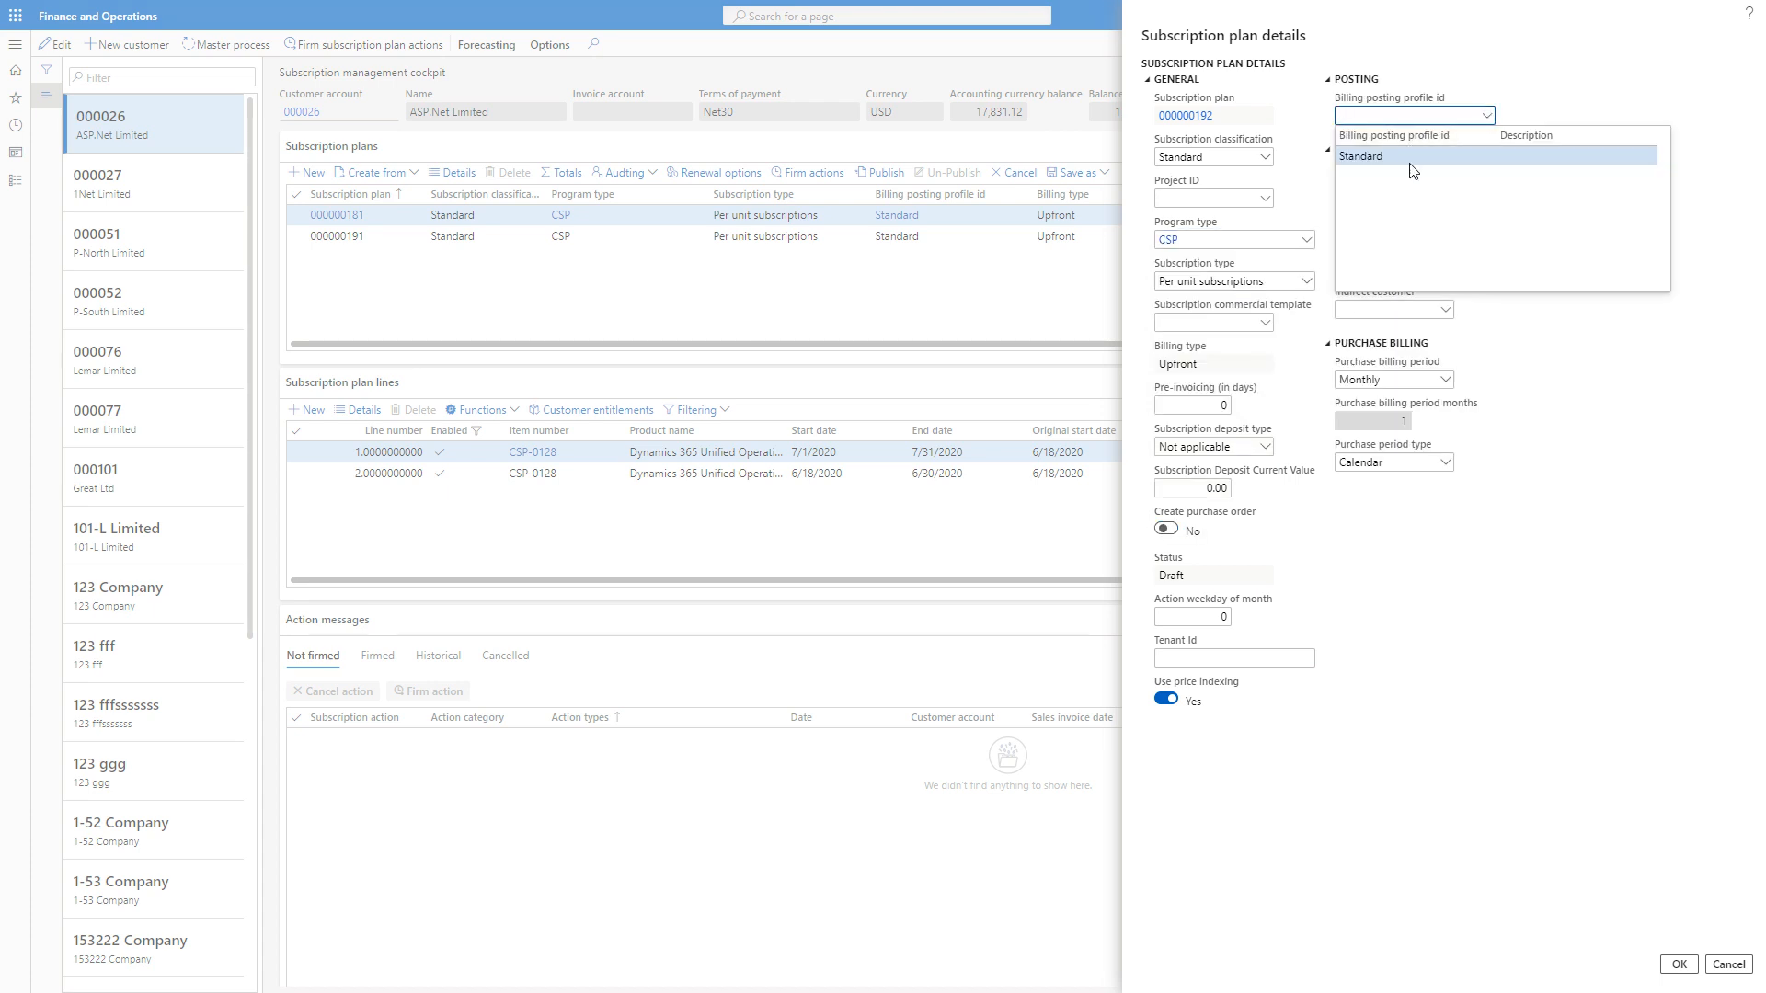
{"action": "left_click", "coordinate": [1412, 170]}
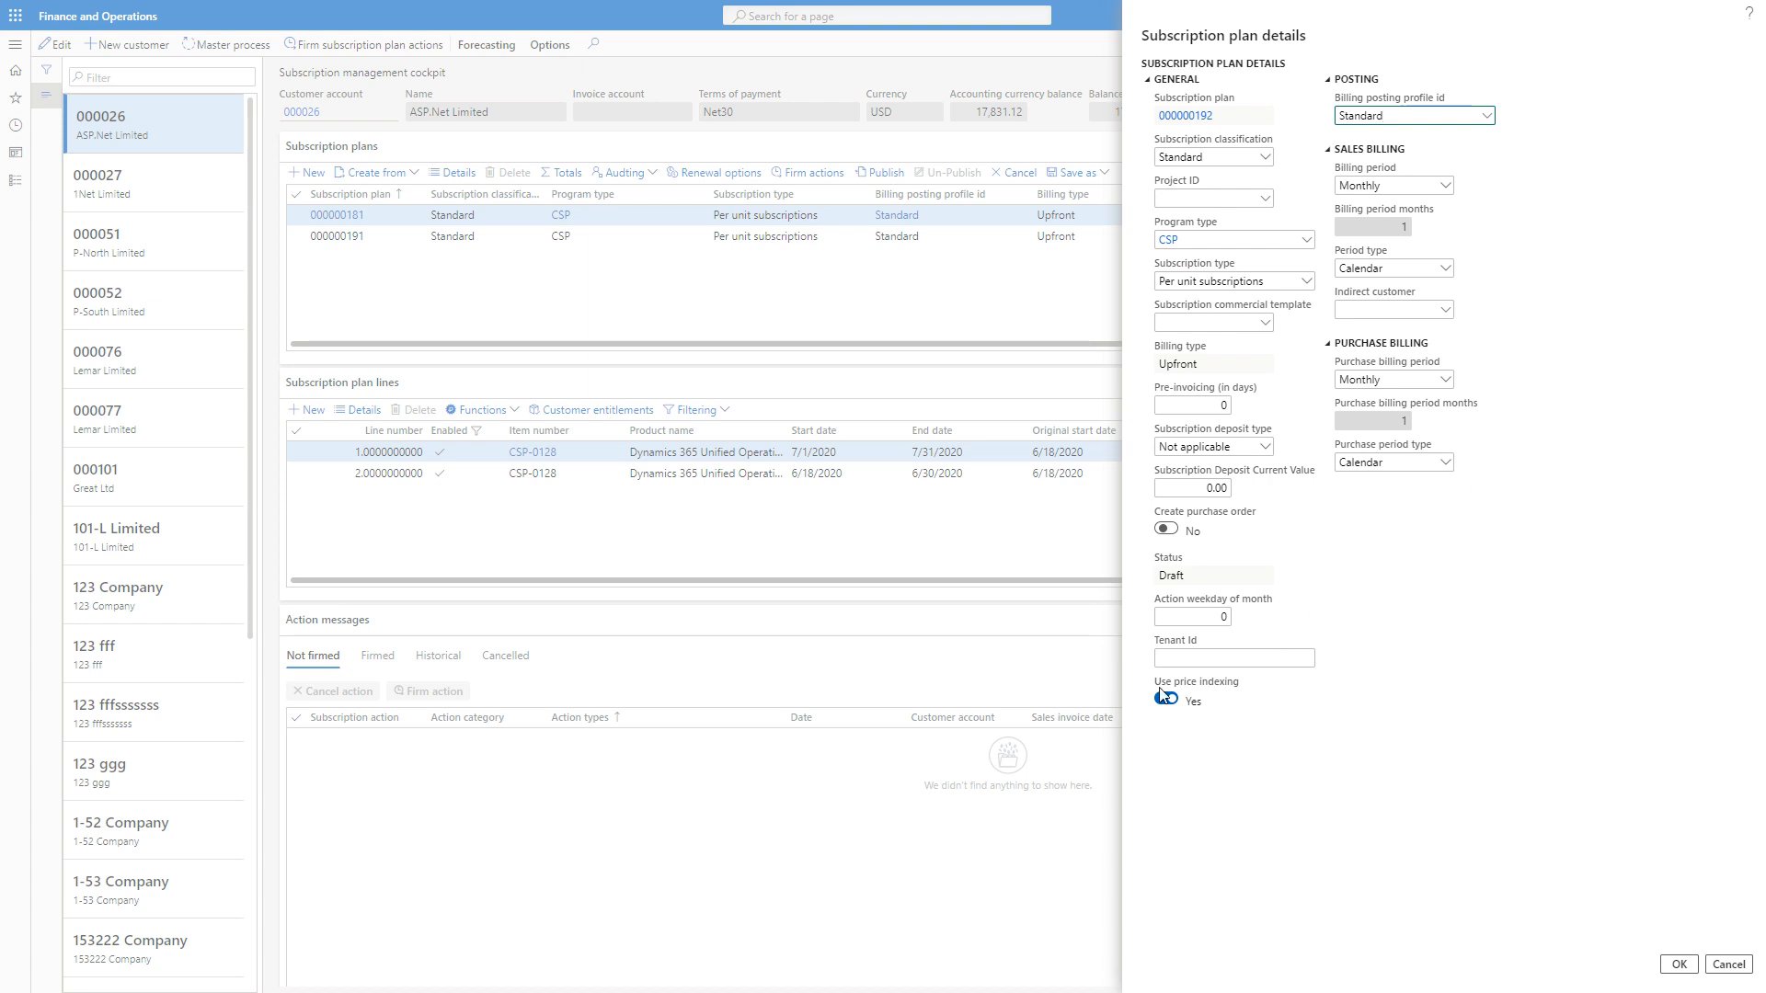
{"action": "left_click_drag", "start_coordinate": [1156, 682], "coordinate": [1239, 688]}
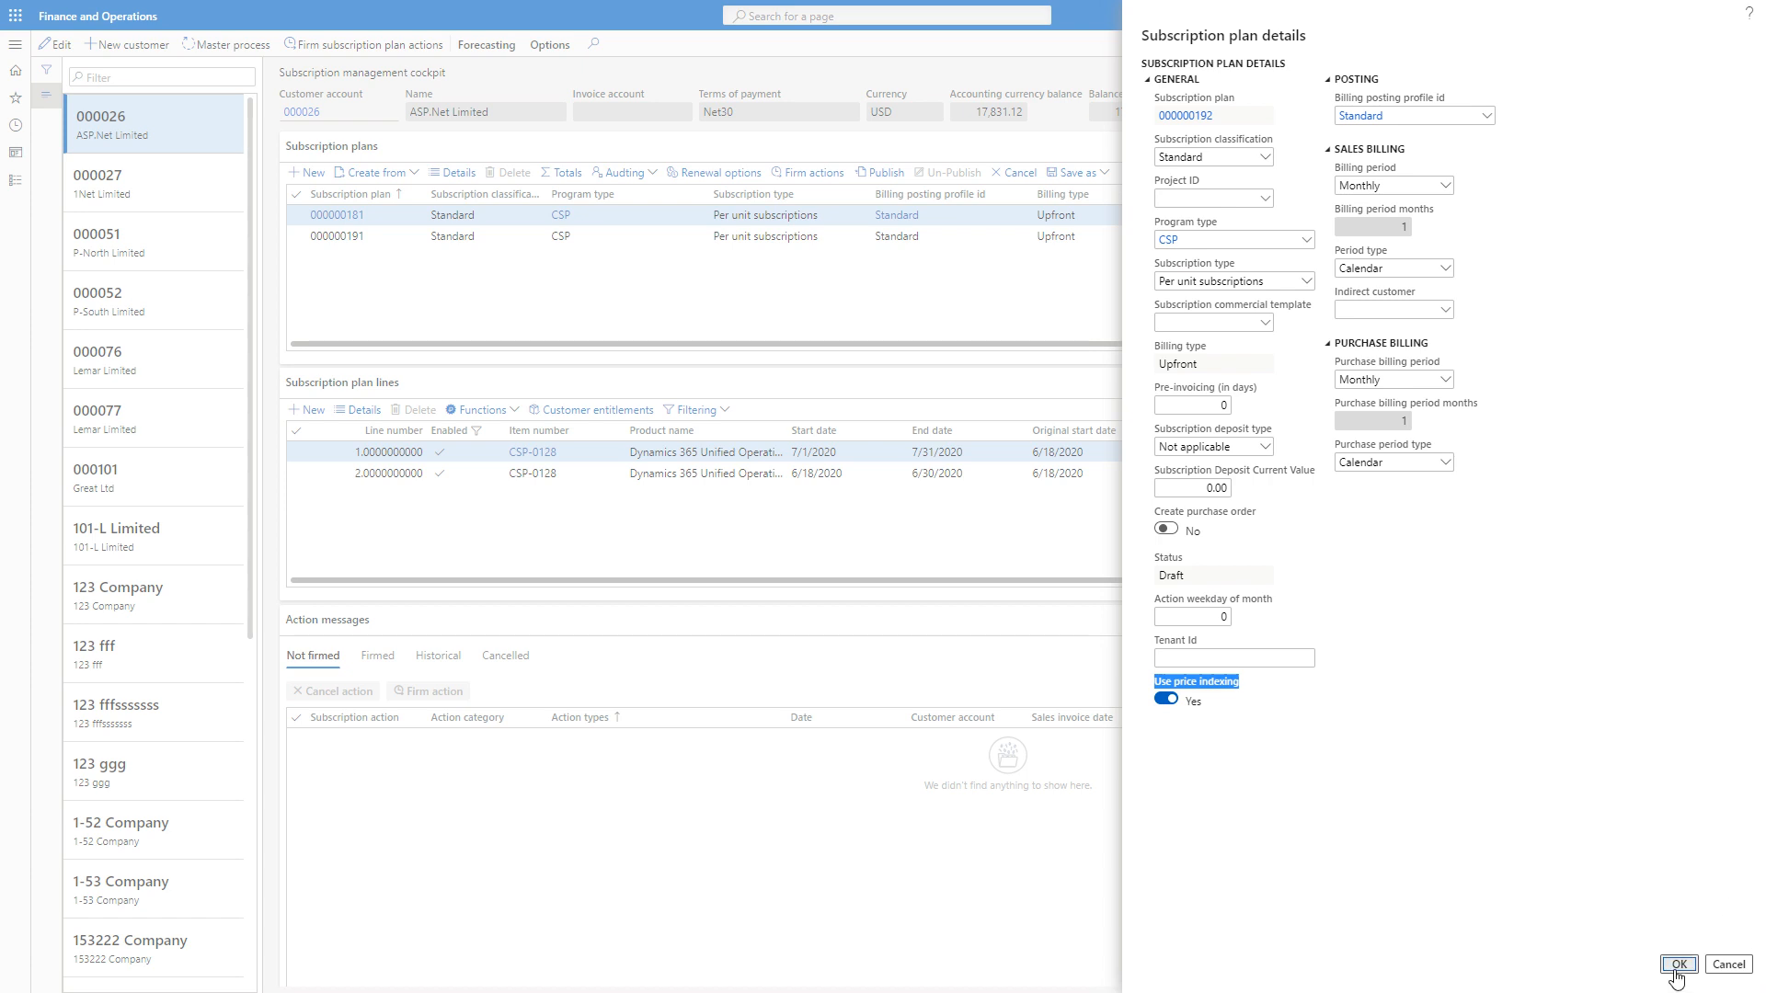
Start a line on the new subscription plan for item CSP-0128 with quantity 20 and start date 7/1/2020.
{"action": "left_click", "coordinate": [309, 410]}
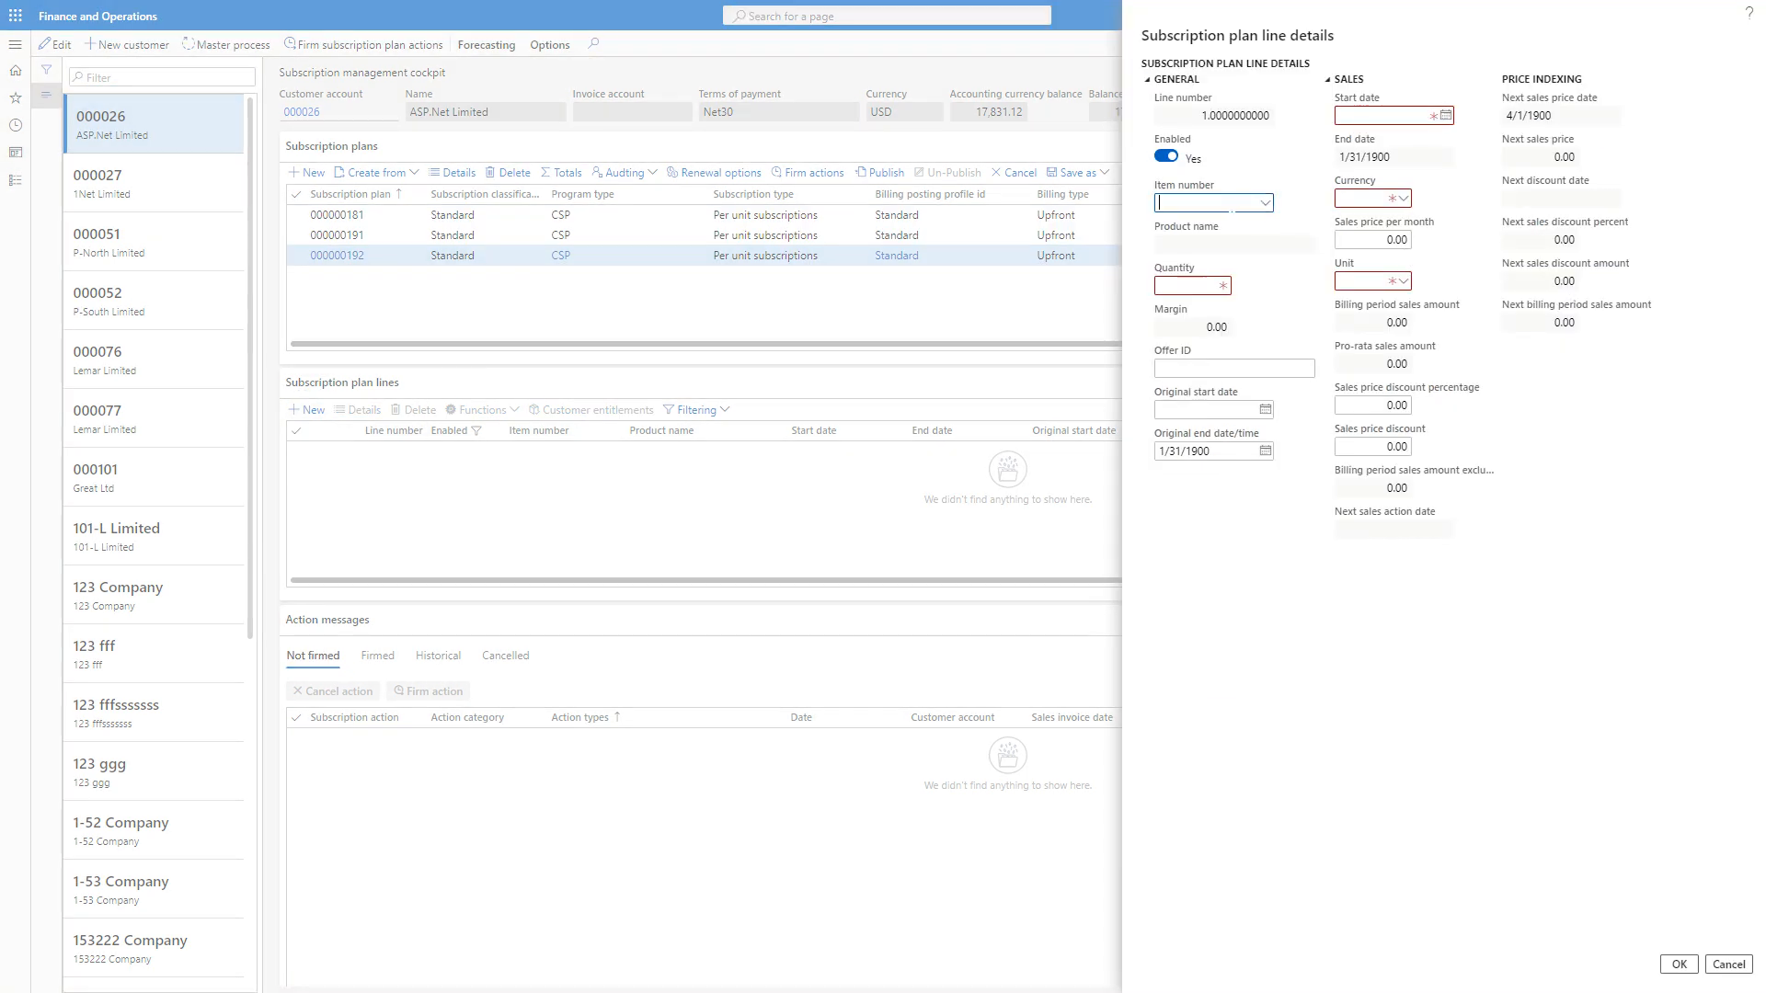
{"action": "type", "text": "CSP-"}
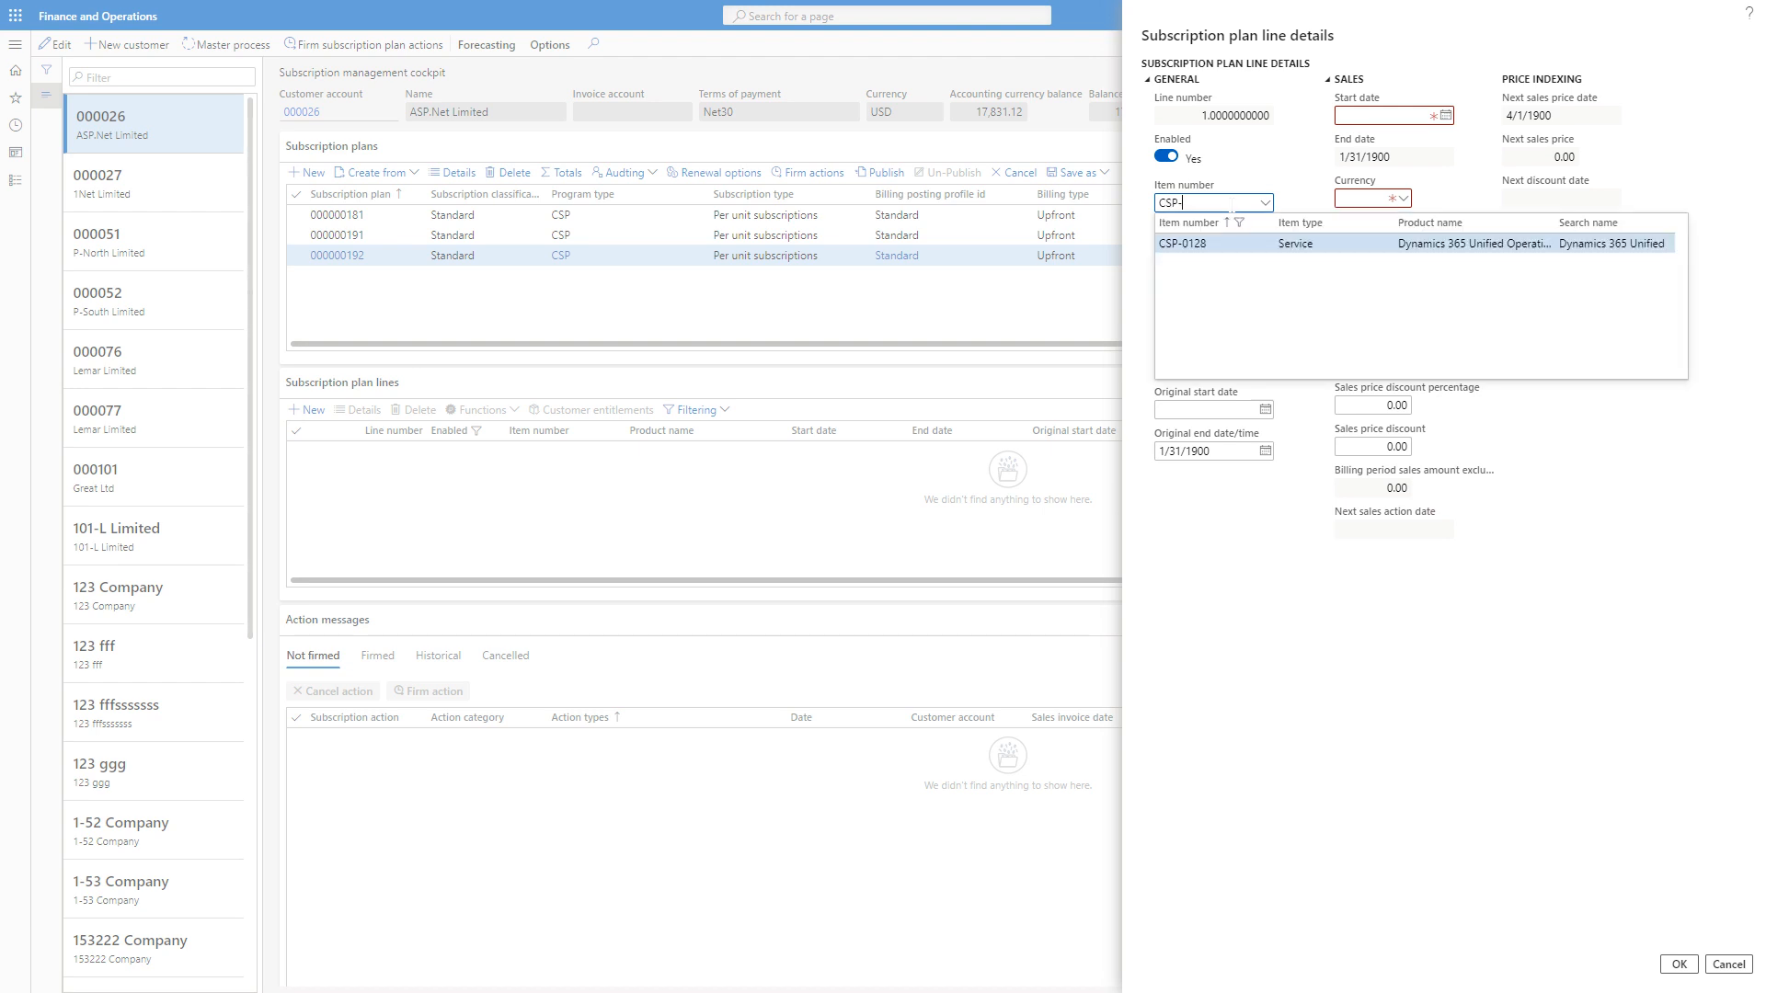
{"action": "left_click", "coordinate": [1212, 244]}
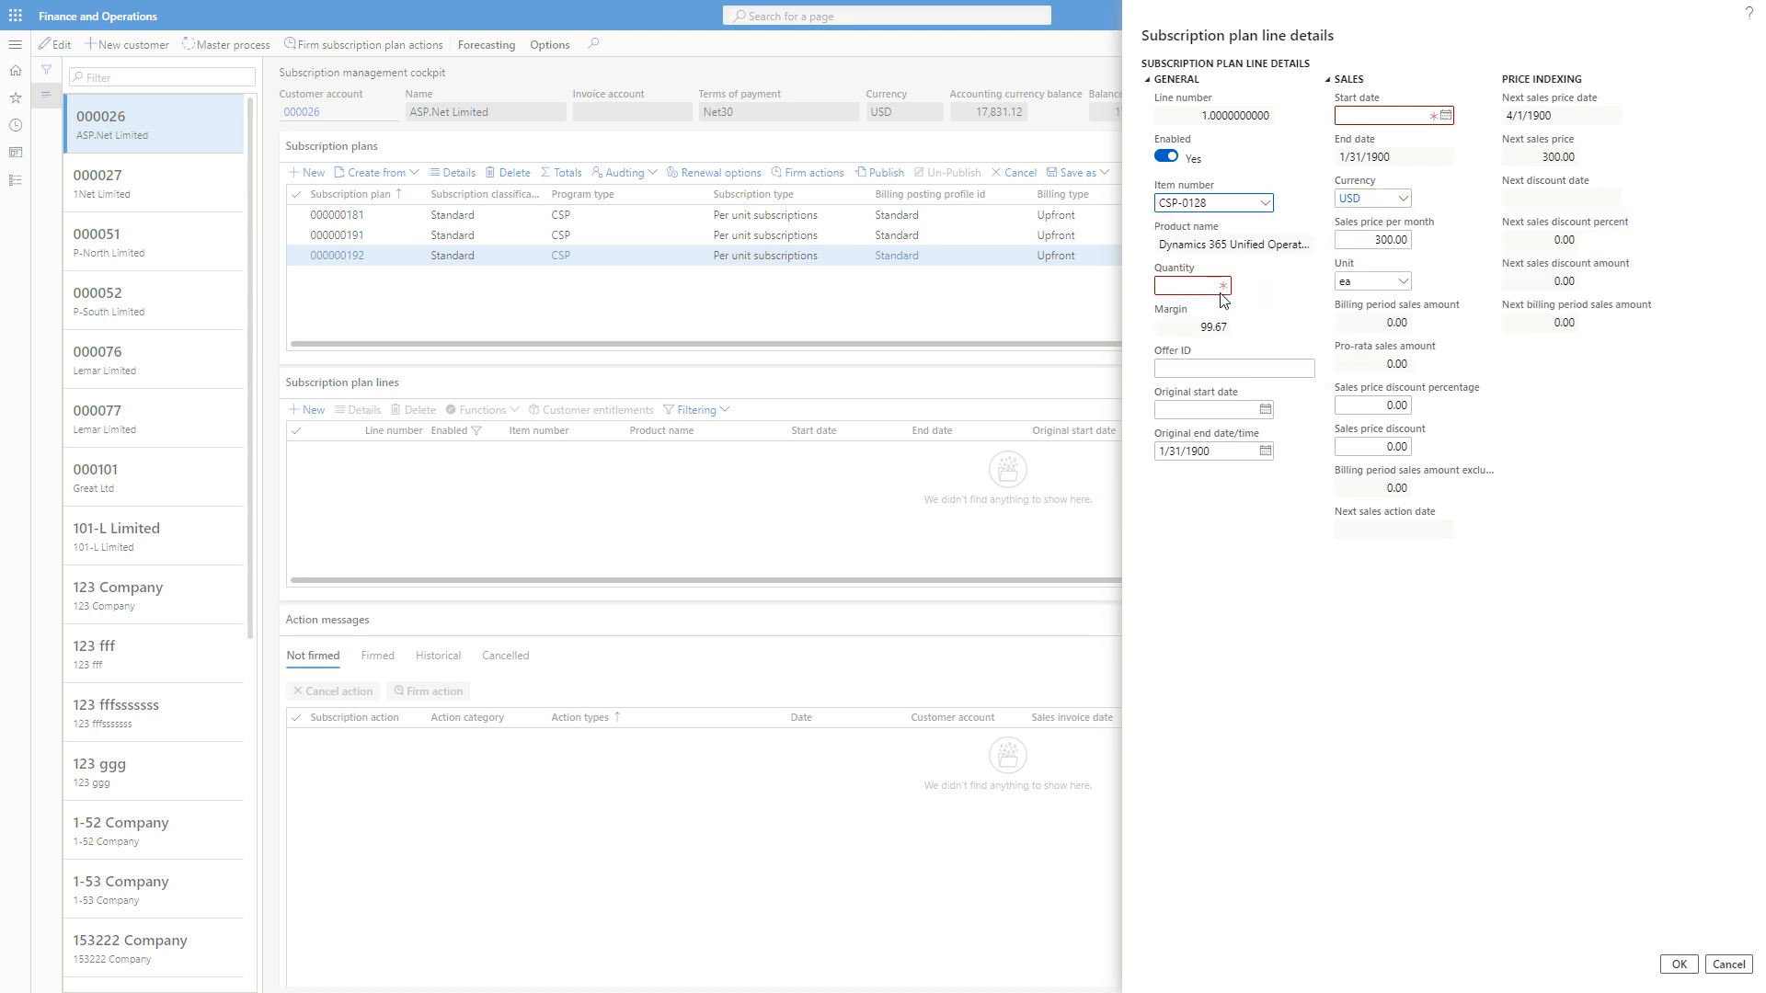
{"action": "left_click", "coordinate": [1226, 285]}
{"action": "left_click", "coordinate": [1442, 116]}
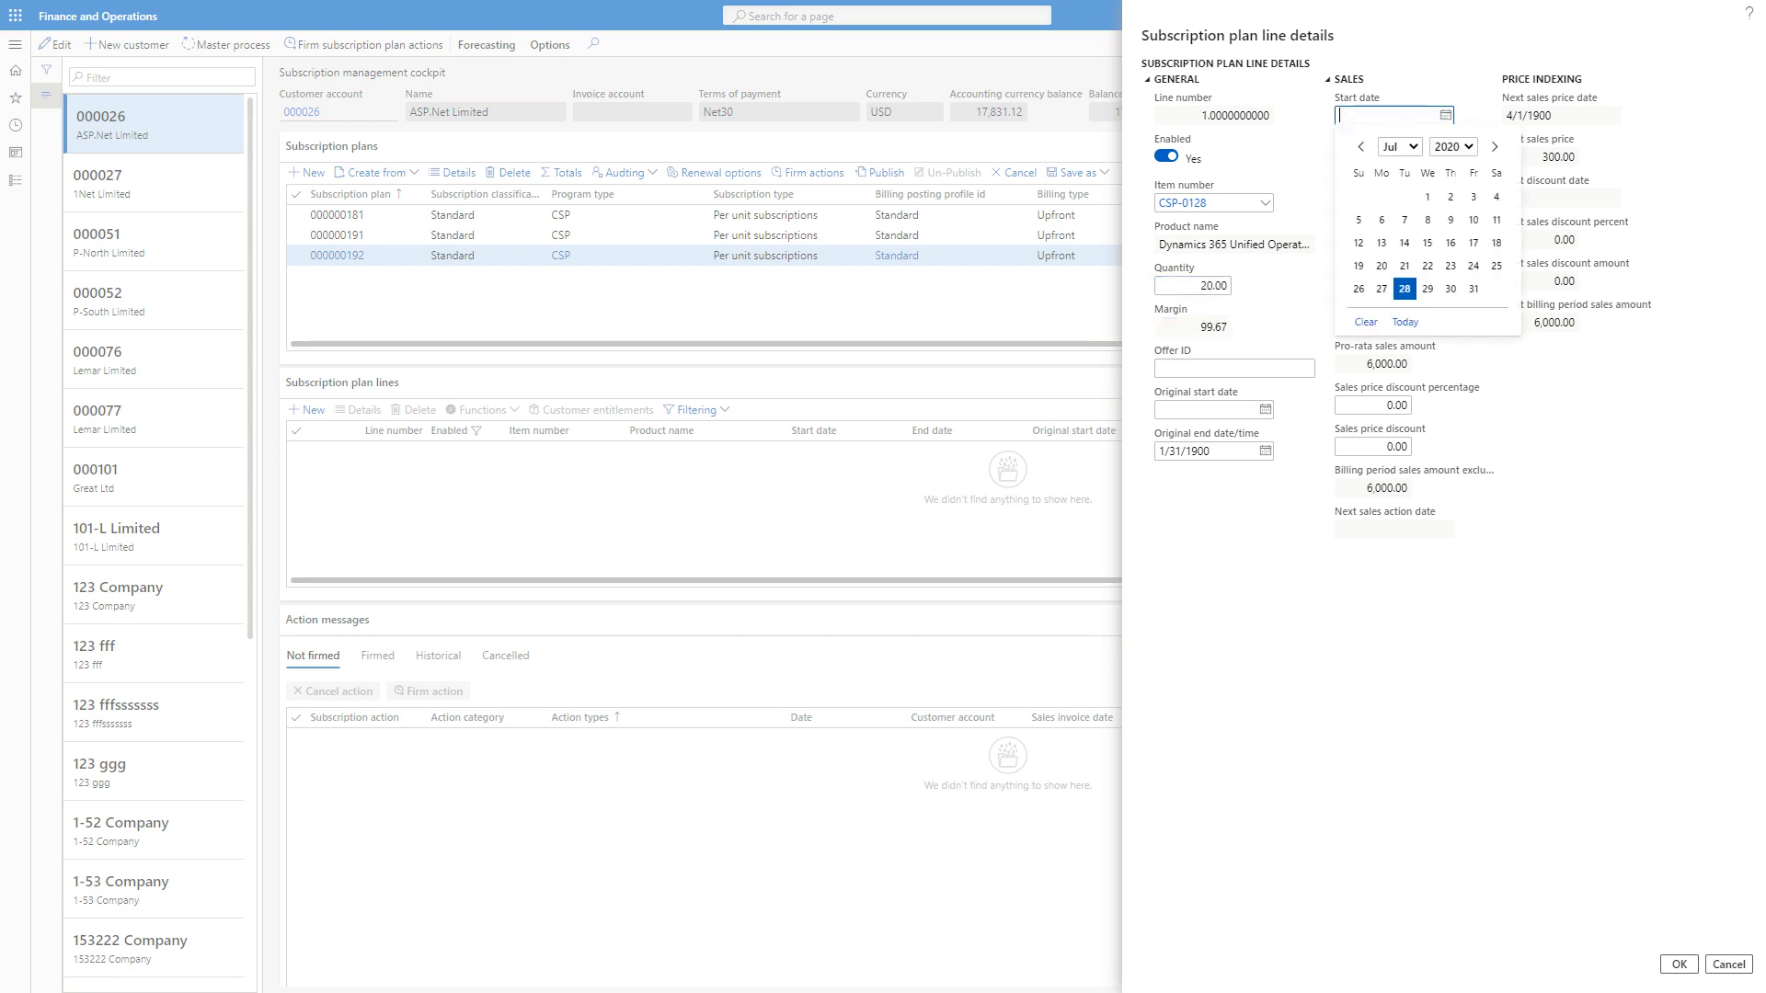
{"action": "left_click", "coordinate": [1427, 197]}
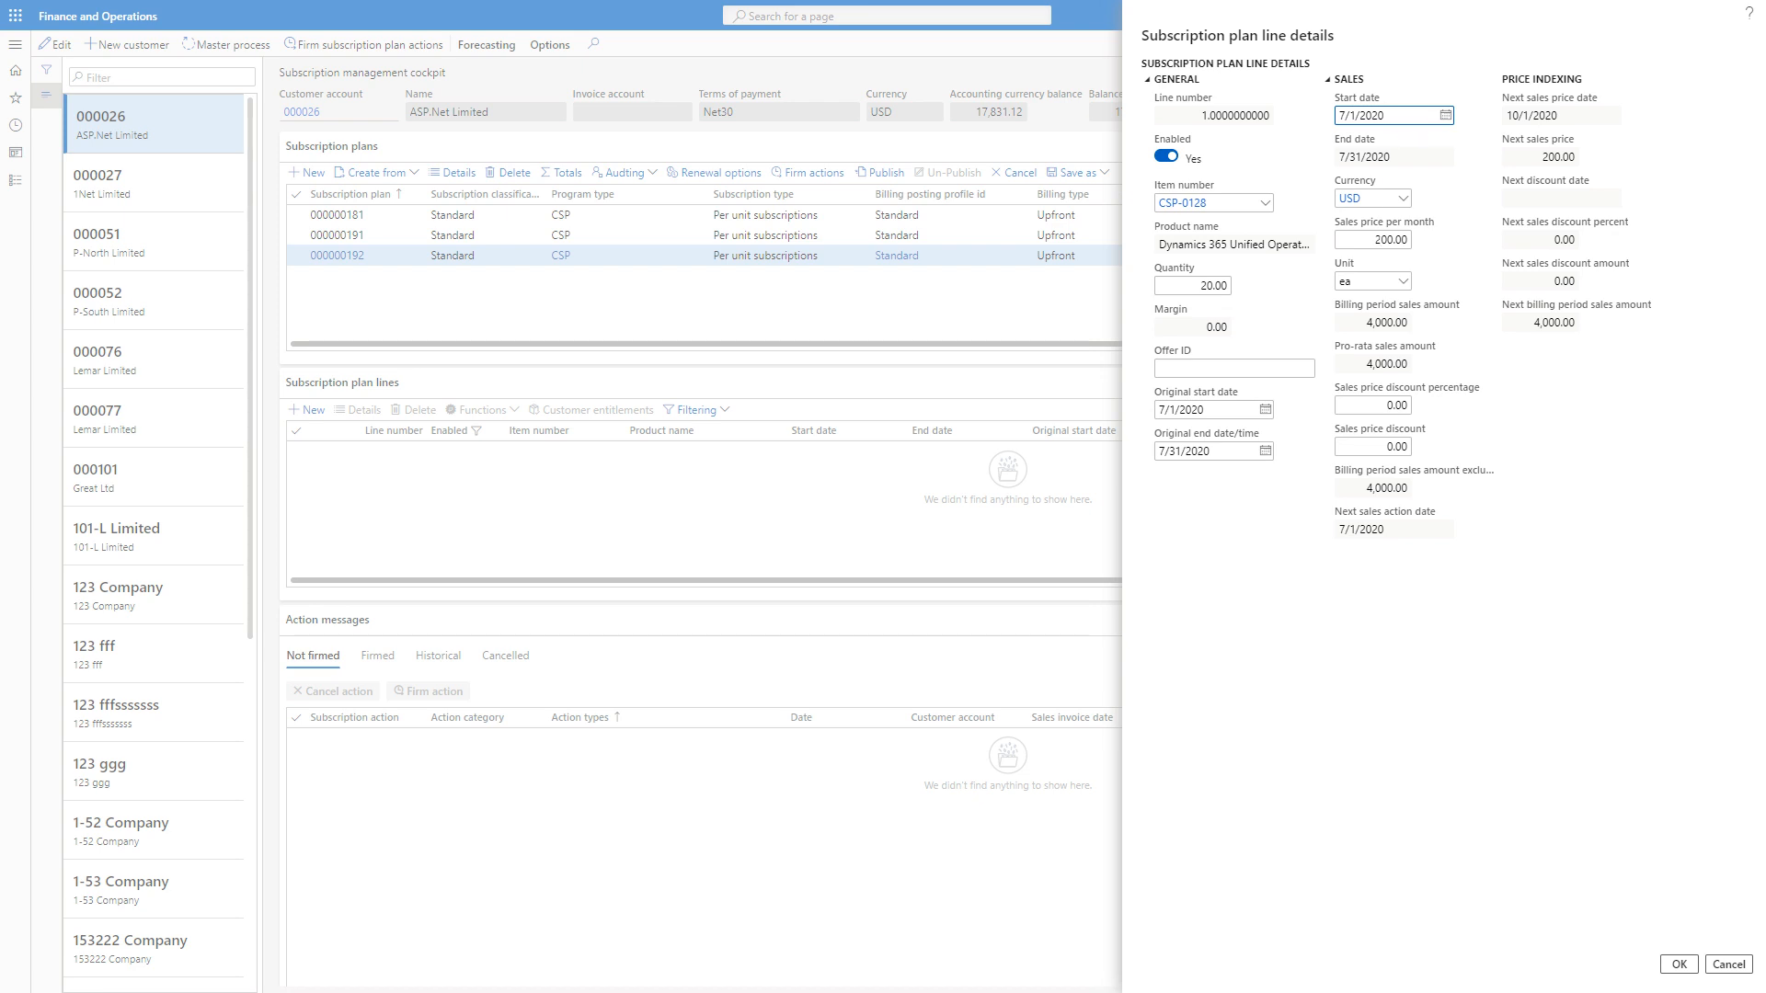
Set the plan line's sales price per month to 0 and save the line.
{"action": "left_click", "coordinate": [1379, 238]}
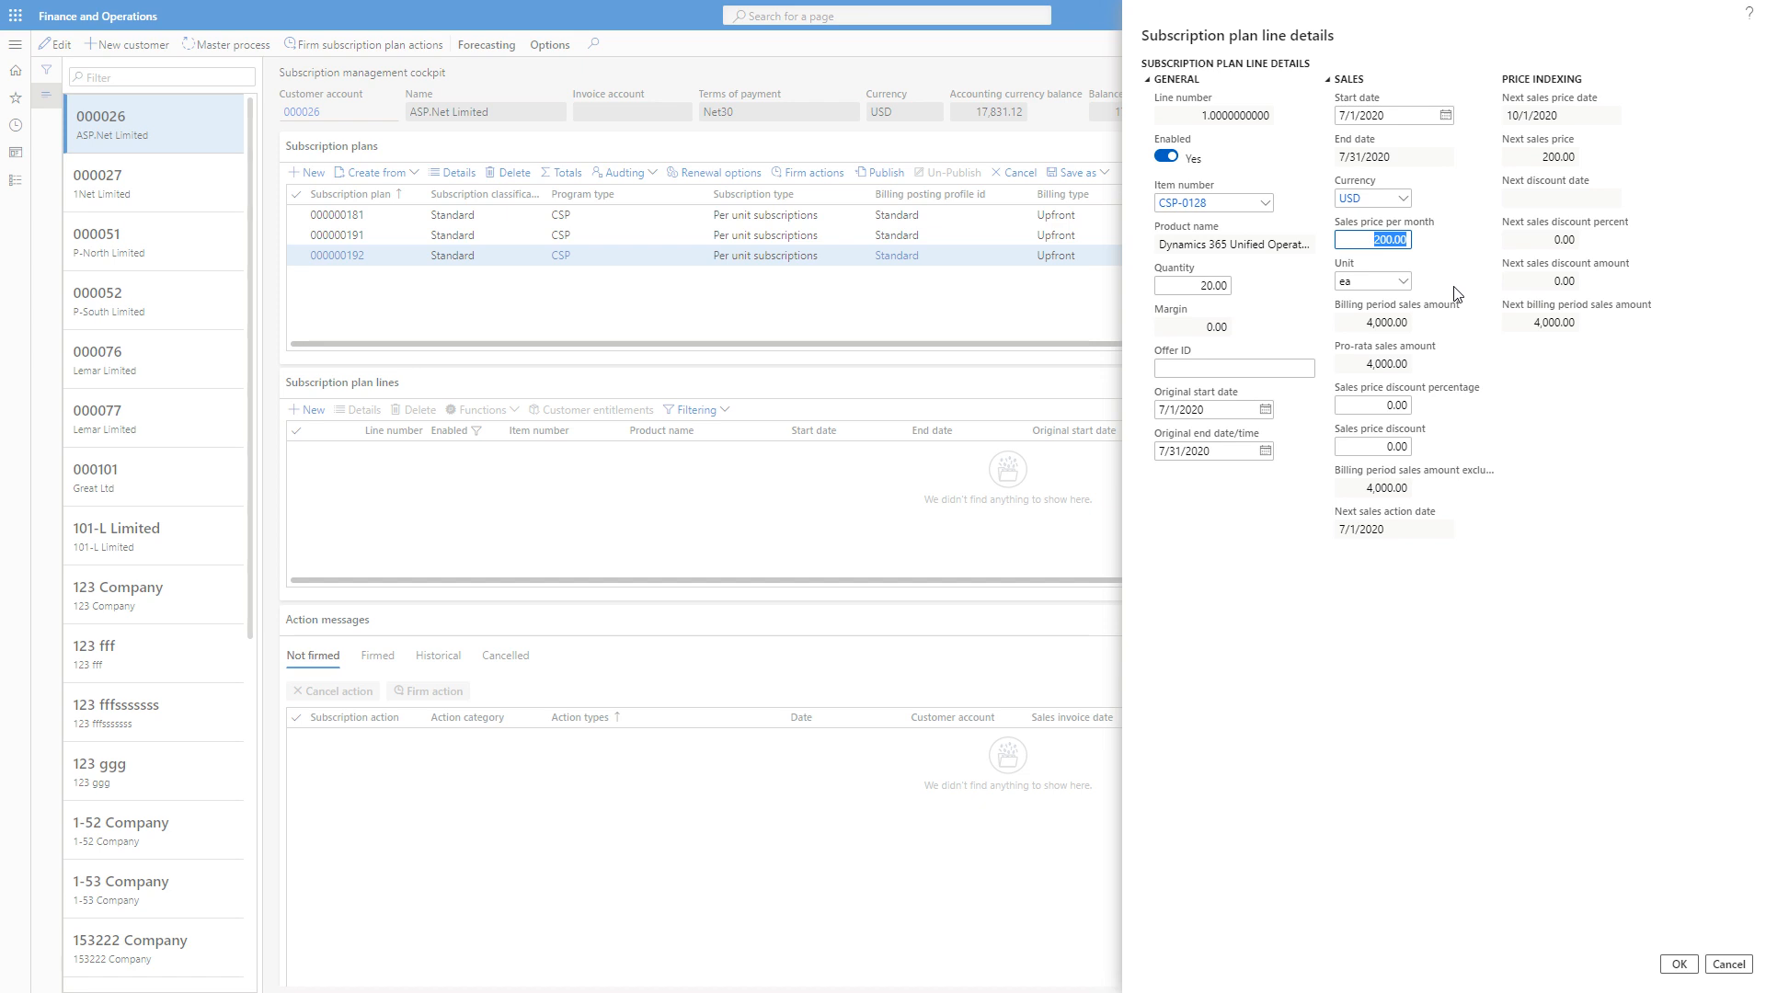
{"action": "type", "text": "0"}
{"action": "left_click", "coordinate": [1471, 311]}
{"action": "left_click", "coordinate": [1690, 971]}
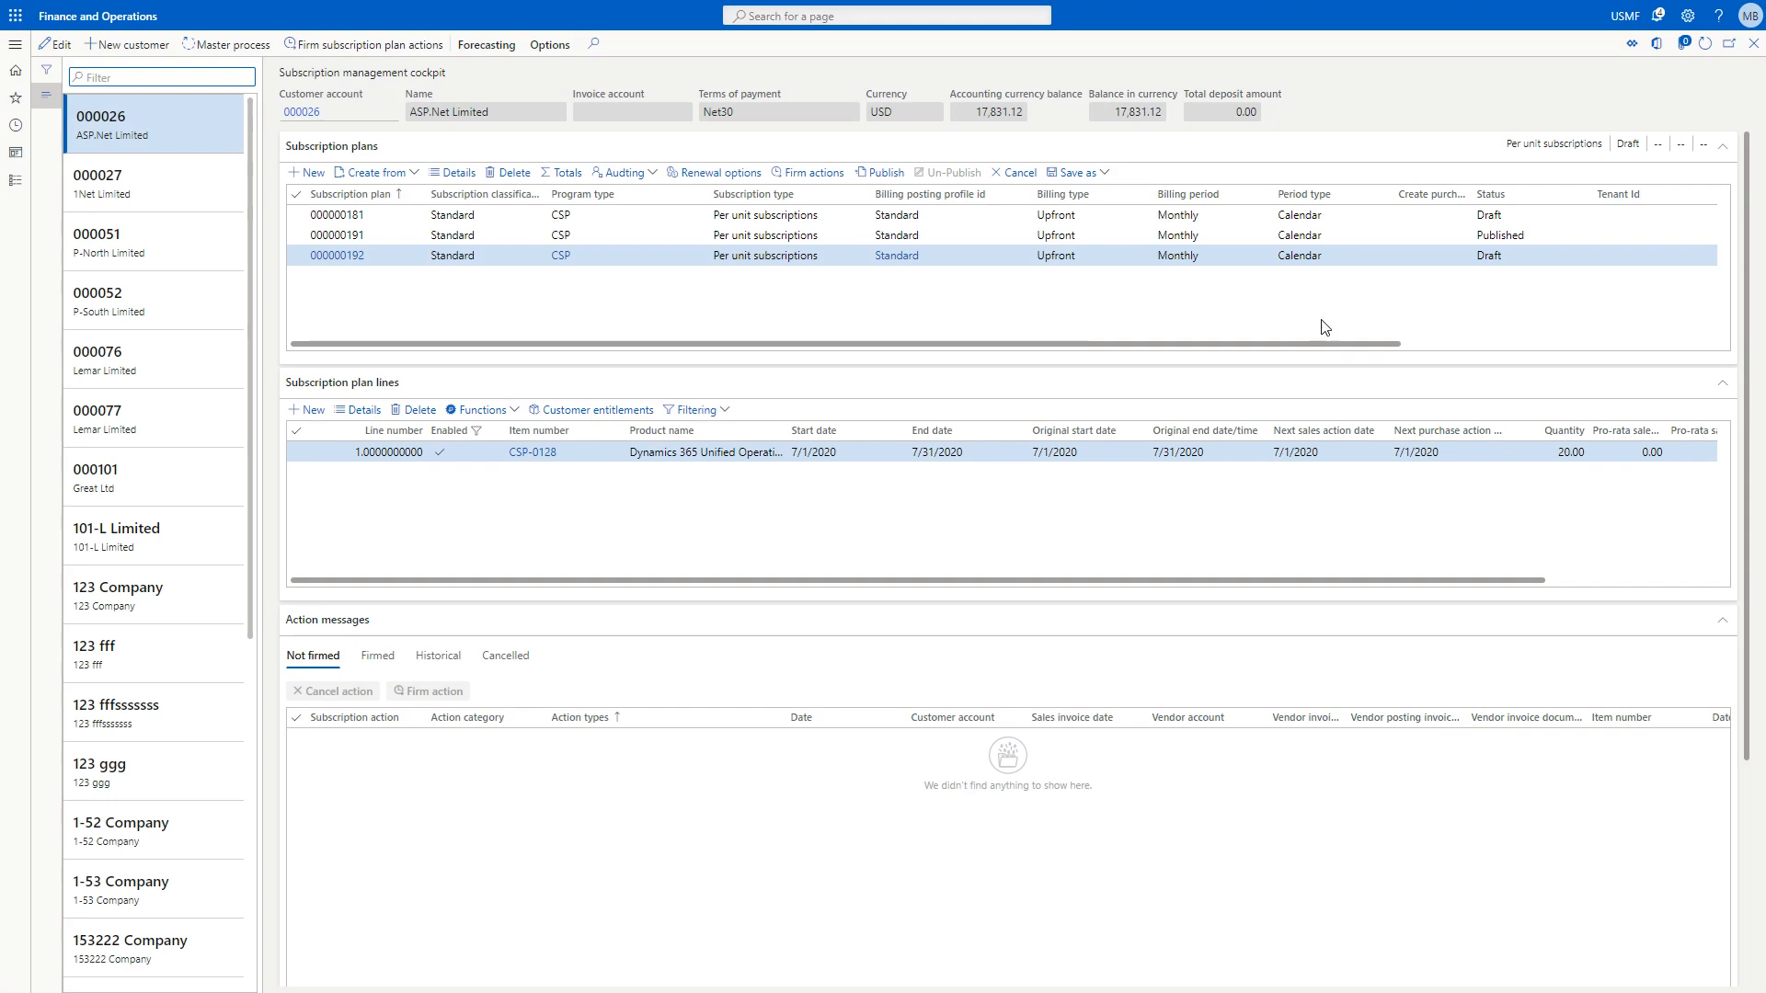
Widen the Pro-rata sales amount column in the plan lines, and publish the new subscription plan.
{"action": "scroll", "coordinate": [1265, 532], "scroll_direction": "right", "scroll_amount": 3}
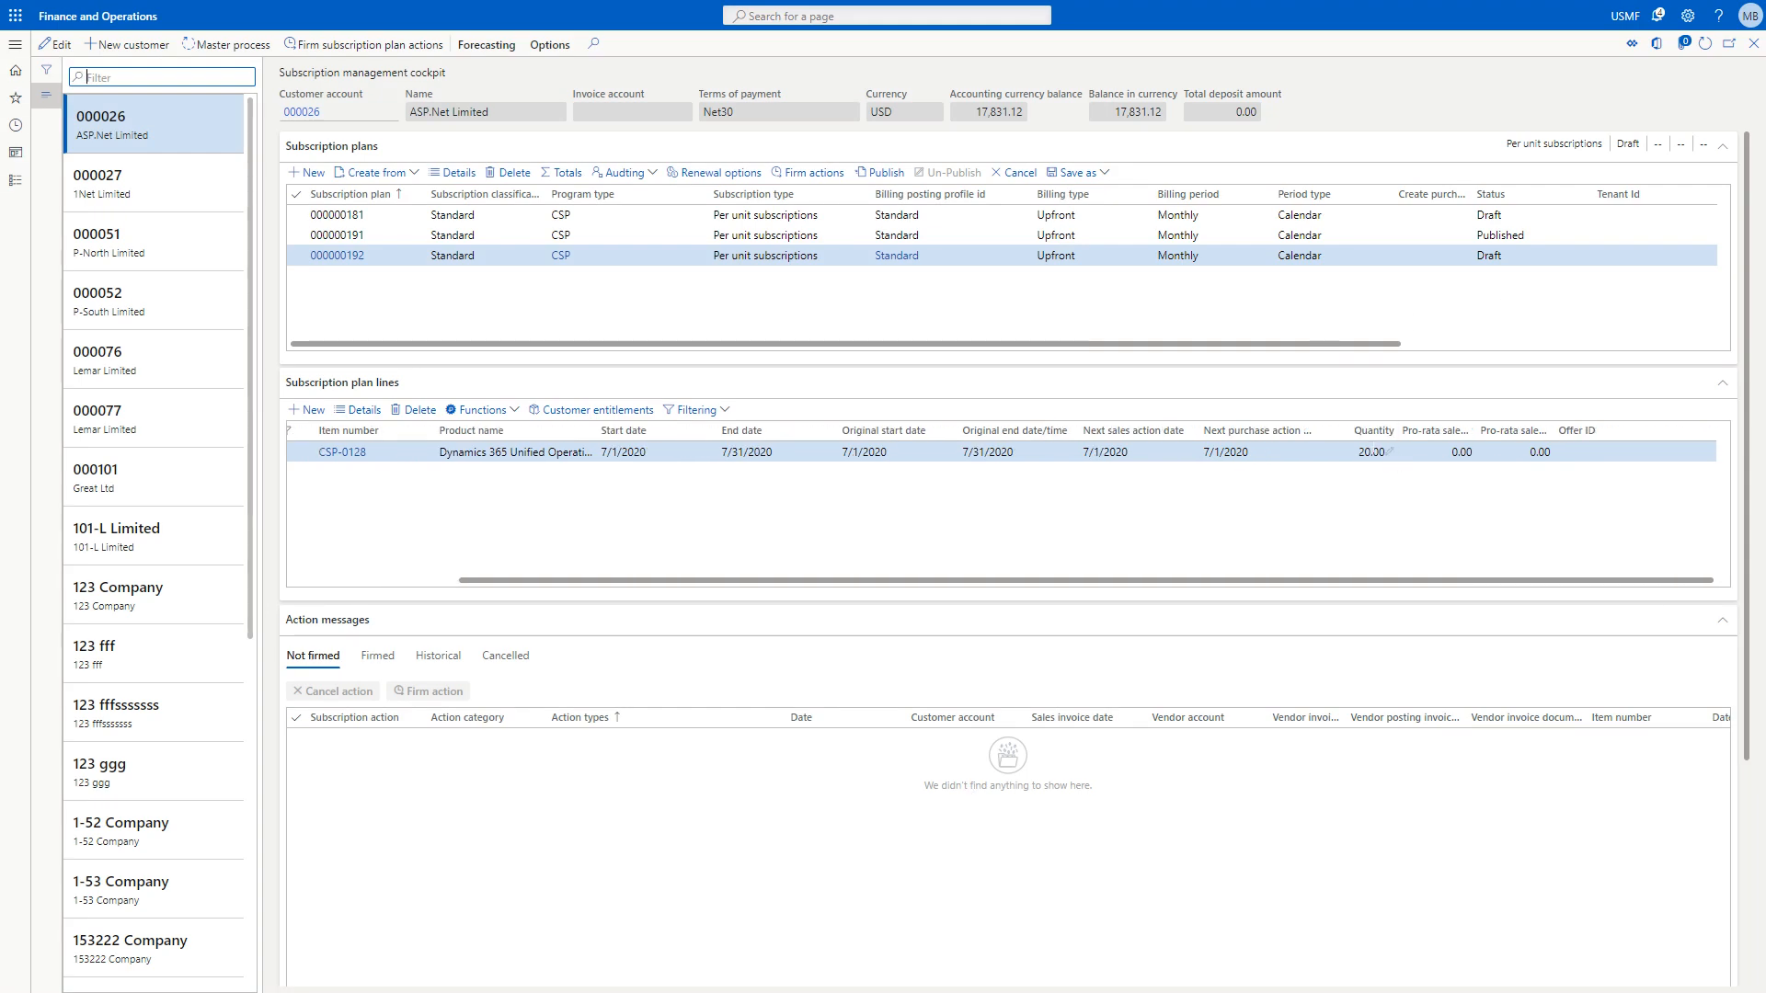
{"action": "left_click_drag", "start_coordinate": [1475, 431], "coordinate": [1504, 432]}
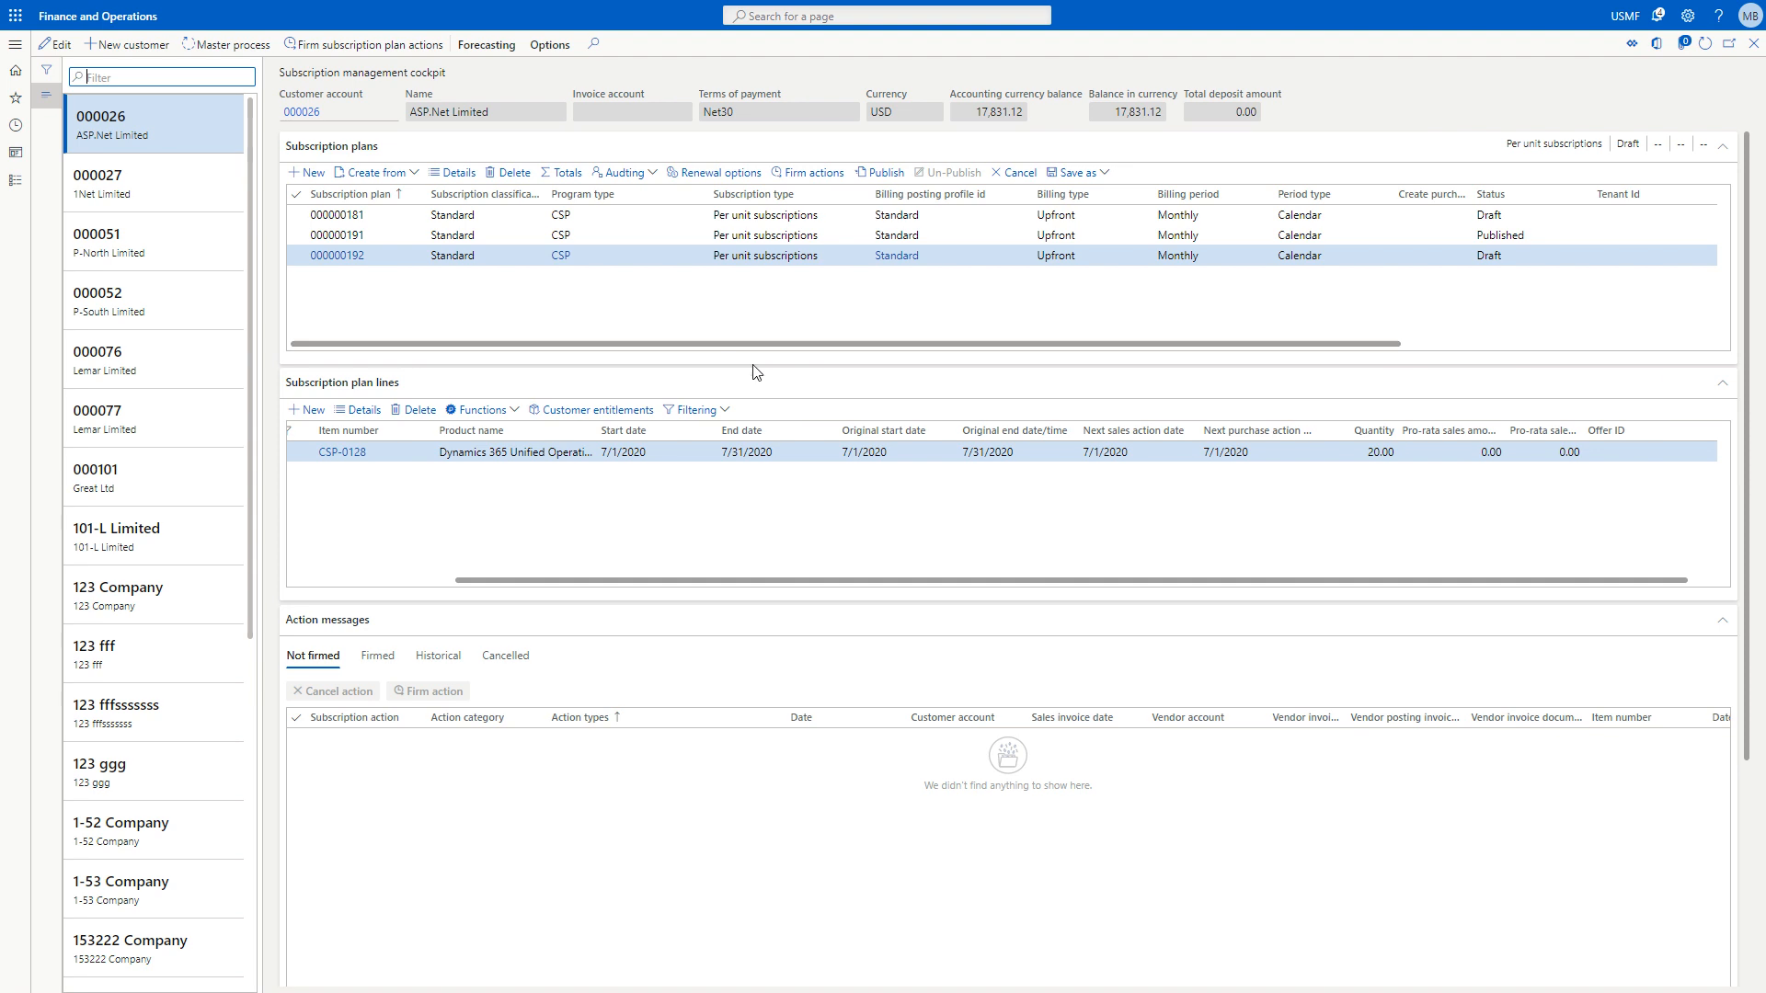
{"action": "left_click", "coordinate": [878, 175]}
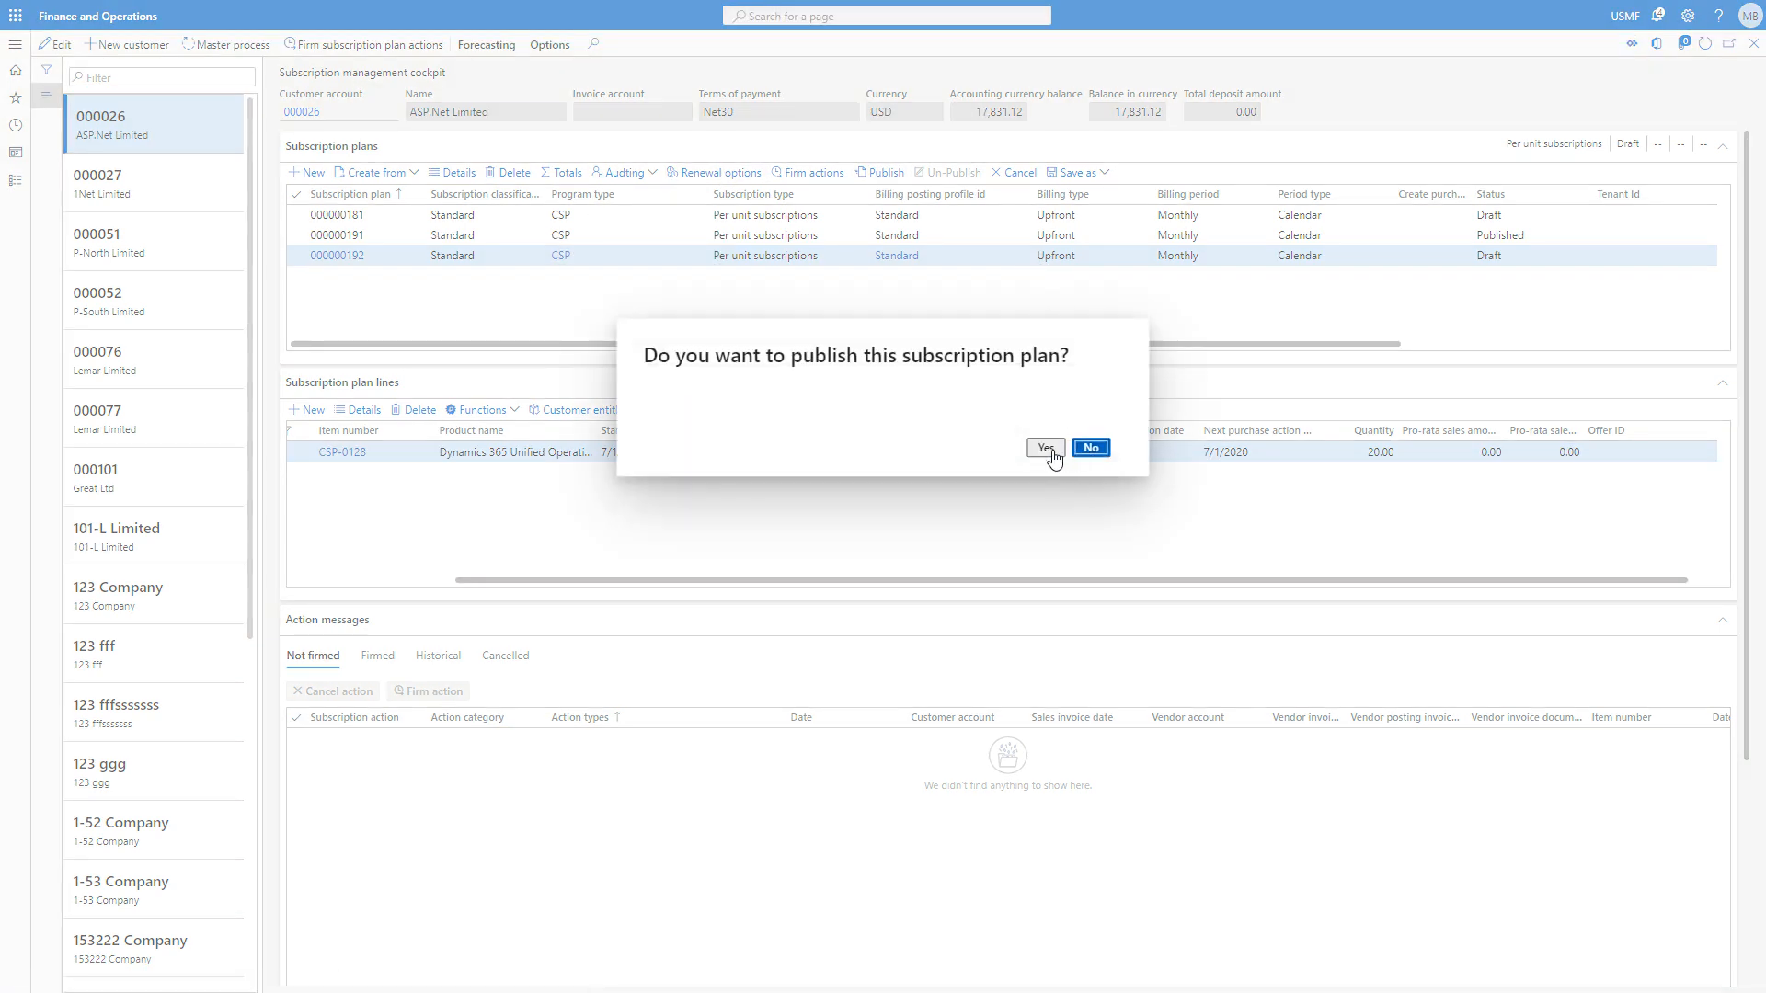
{"action": "left_click", "coordinate": [1046, 448]}
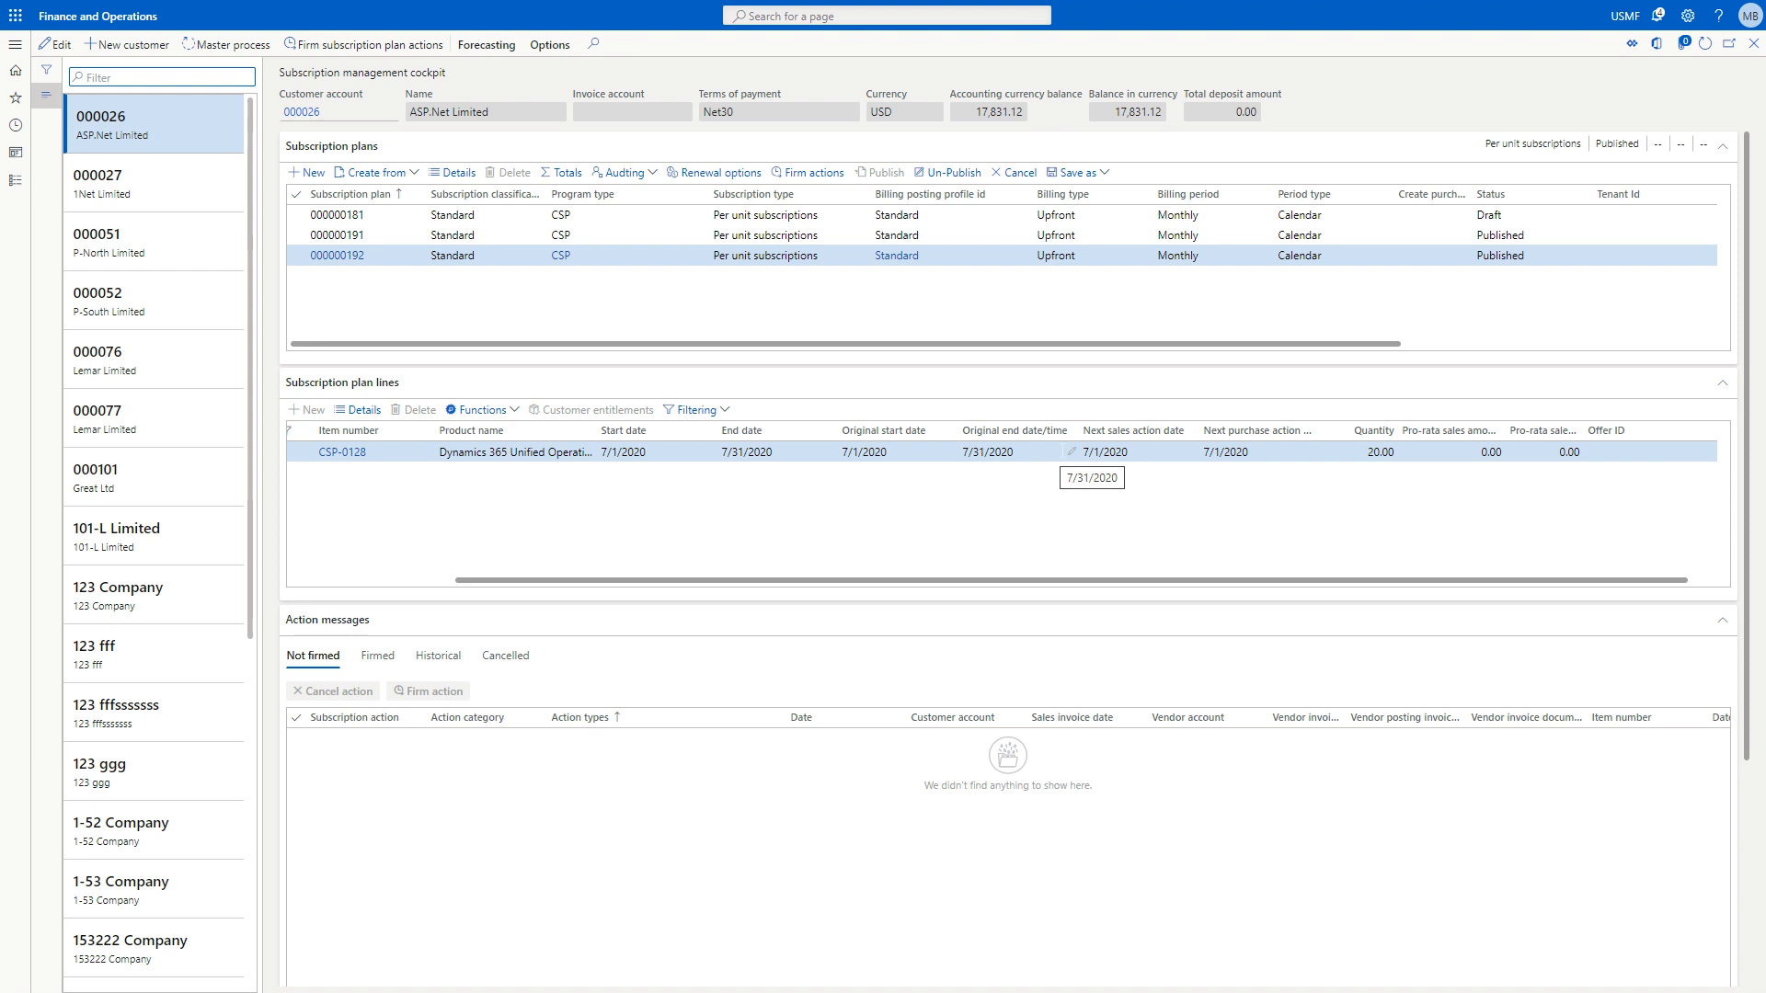
Run the master subscription process for the published plan and examine the dates and prices of the unfirmed action messages.
{"action": "left_click", "coordinate": [231, 45]}
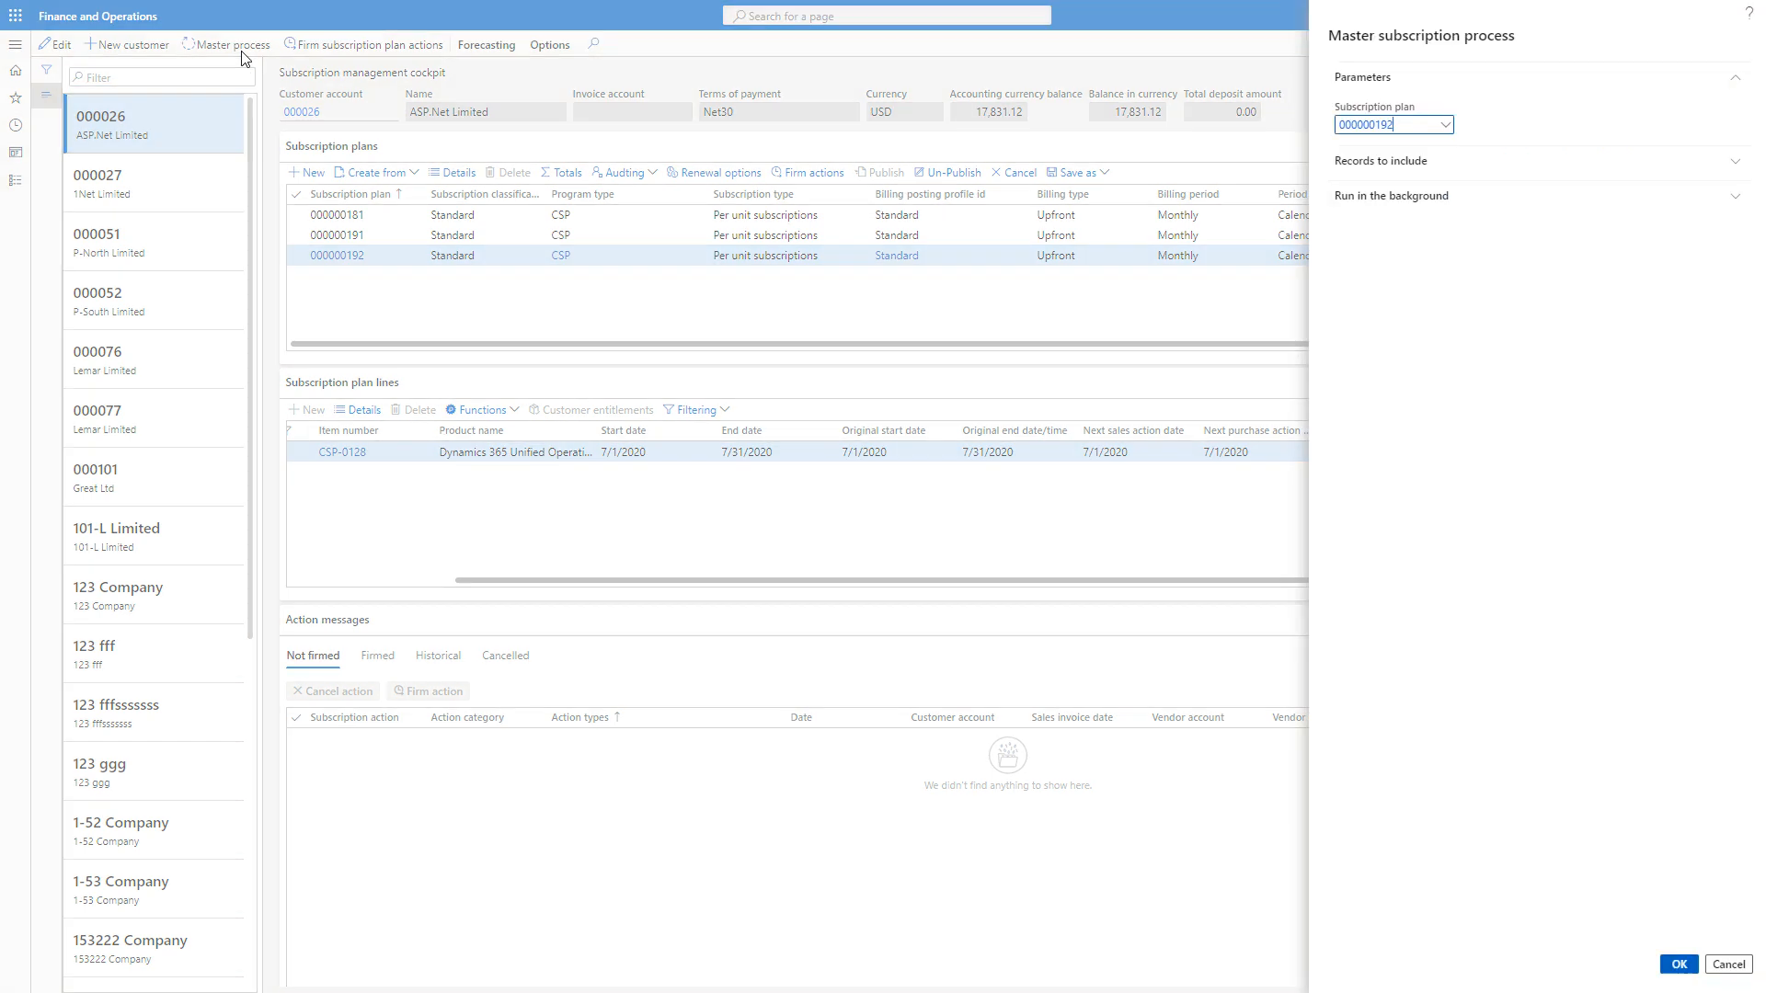
{"action": "left_click", "coordinate": [1678, 963]}
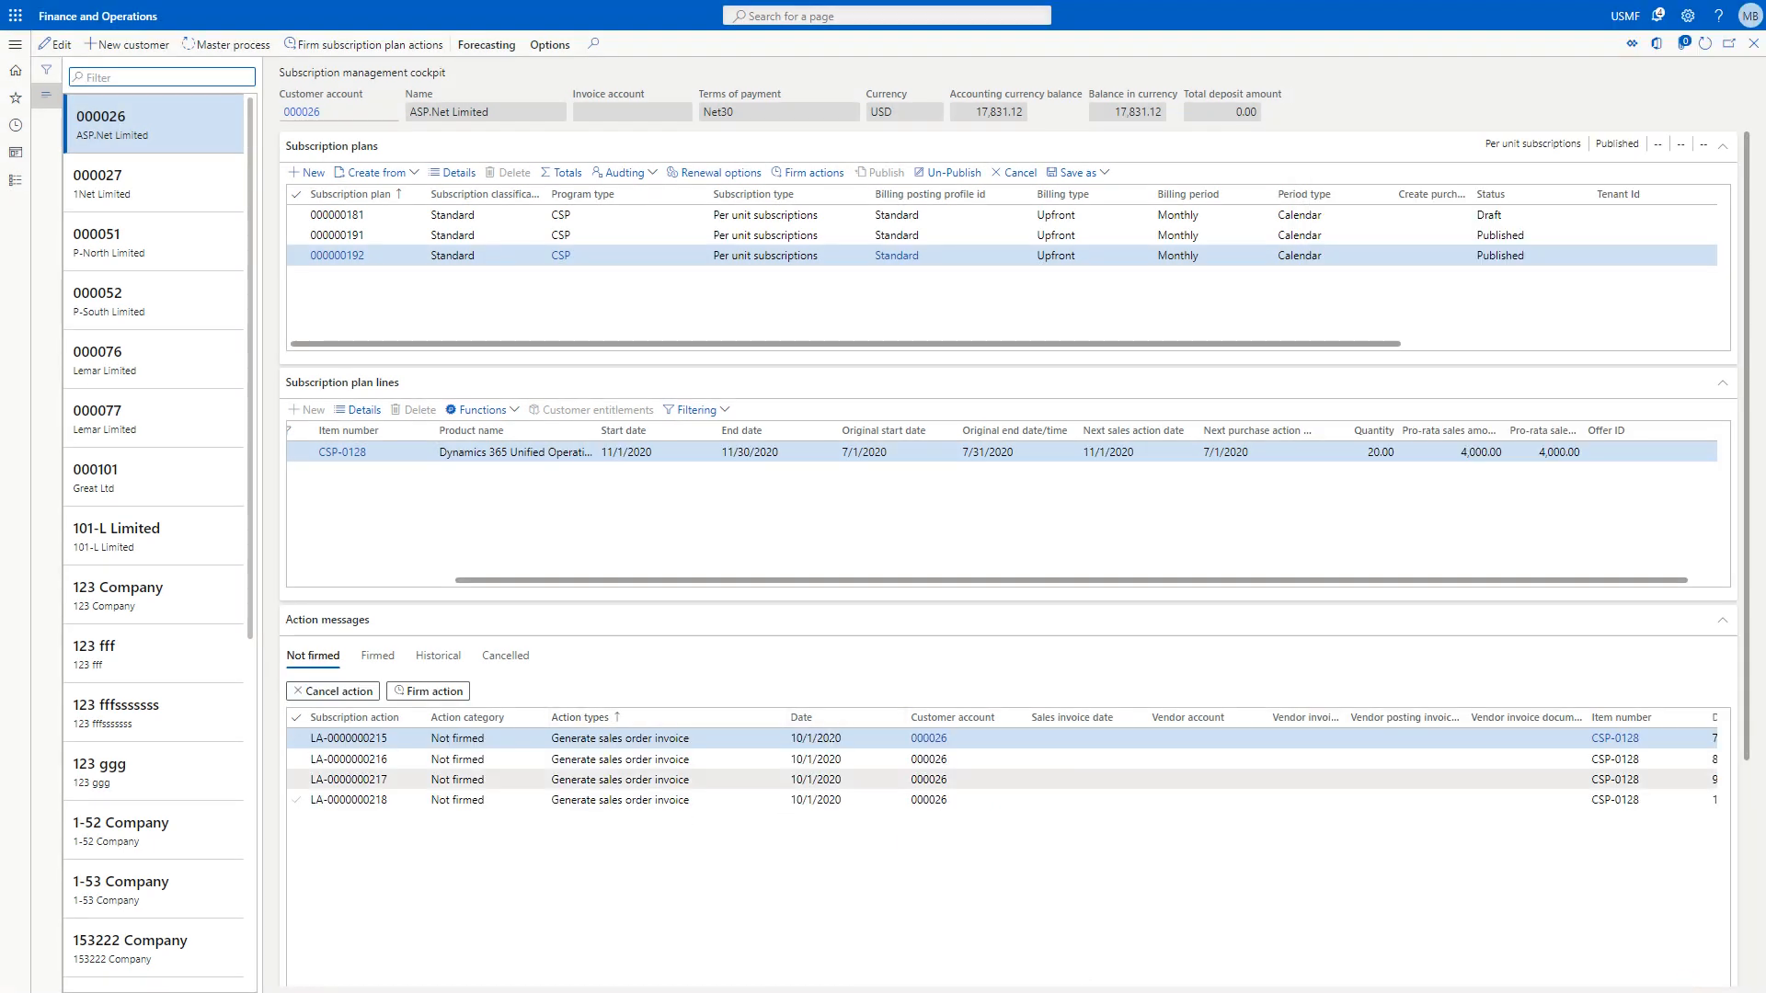
{"action": "scroll", "coordinate": [843, 905], "scroll_direction": "right", "scroll_amount": 5}
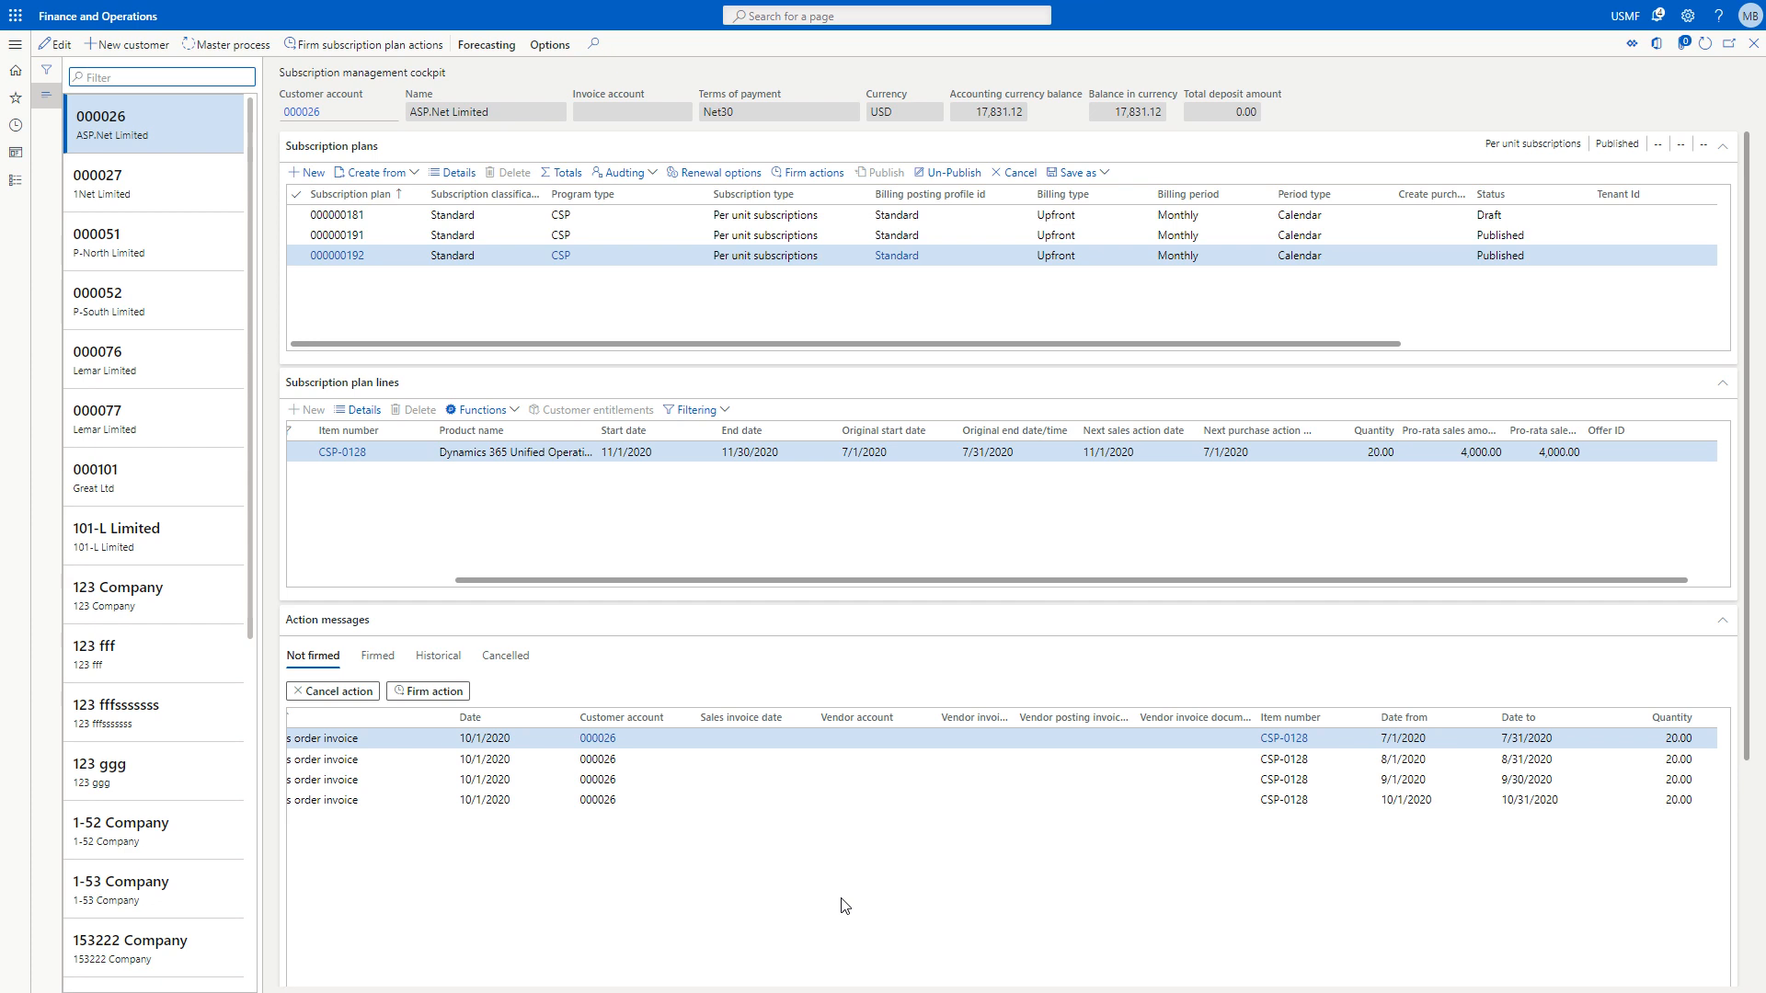
{"action": "scroll", "coordinate": [880, 906], "scroll_direction": "right", "scroll_amount": 5}
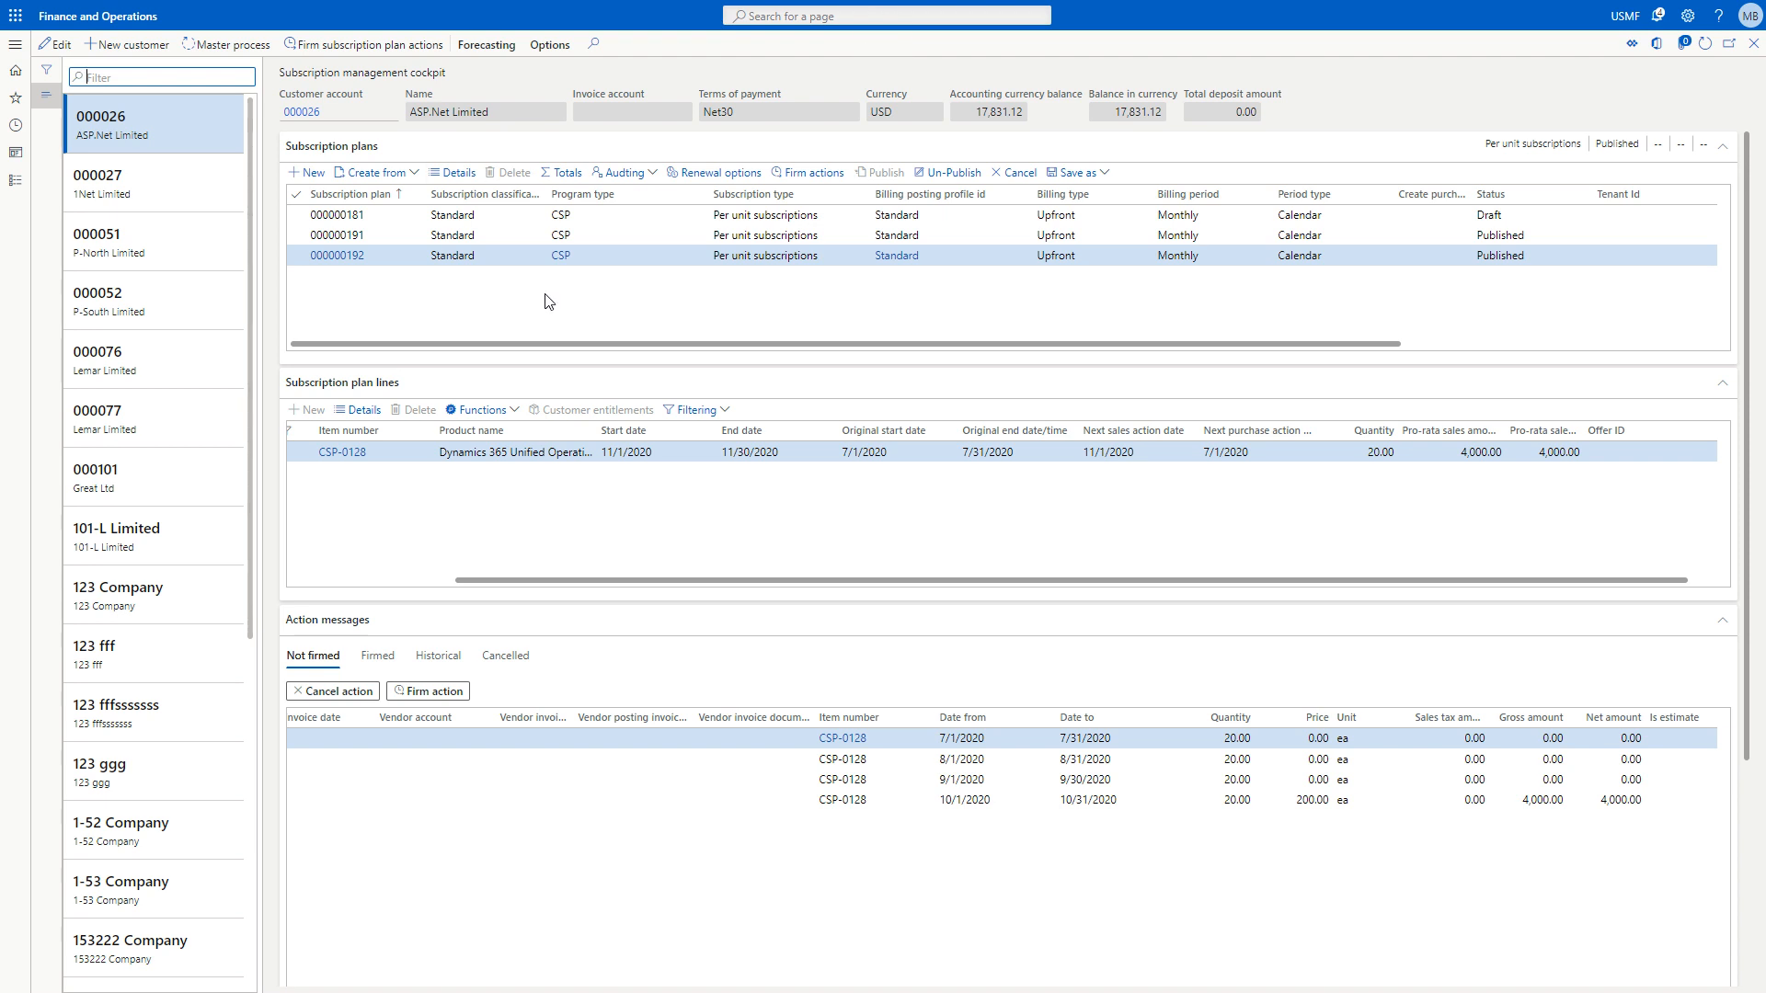
Un-publish the new subscription plan and collapse the customer list.
{"action": "left_click", "coordinate": [951, 172]}
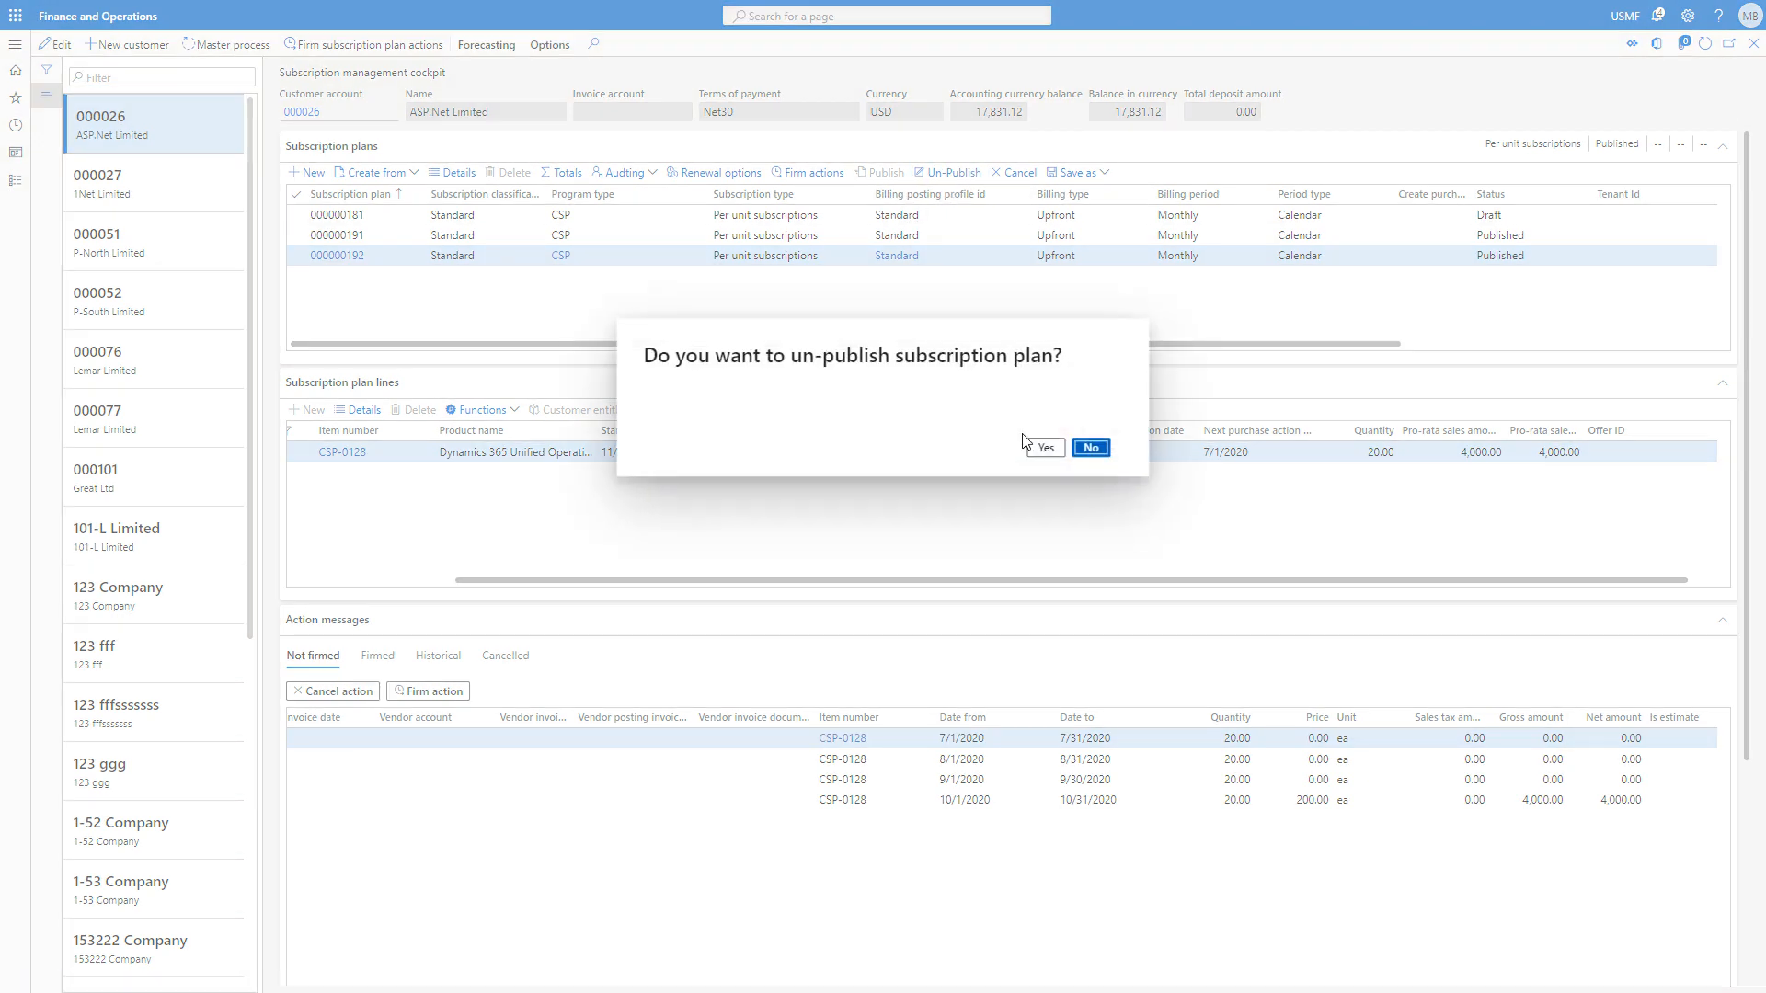
{"action": "left_click", "coordinate": [1043, 449]}
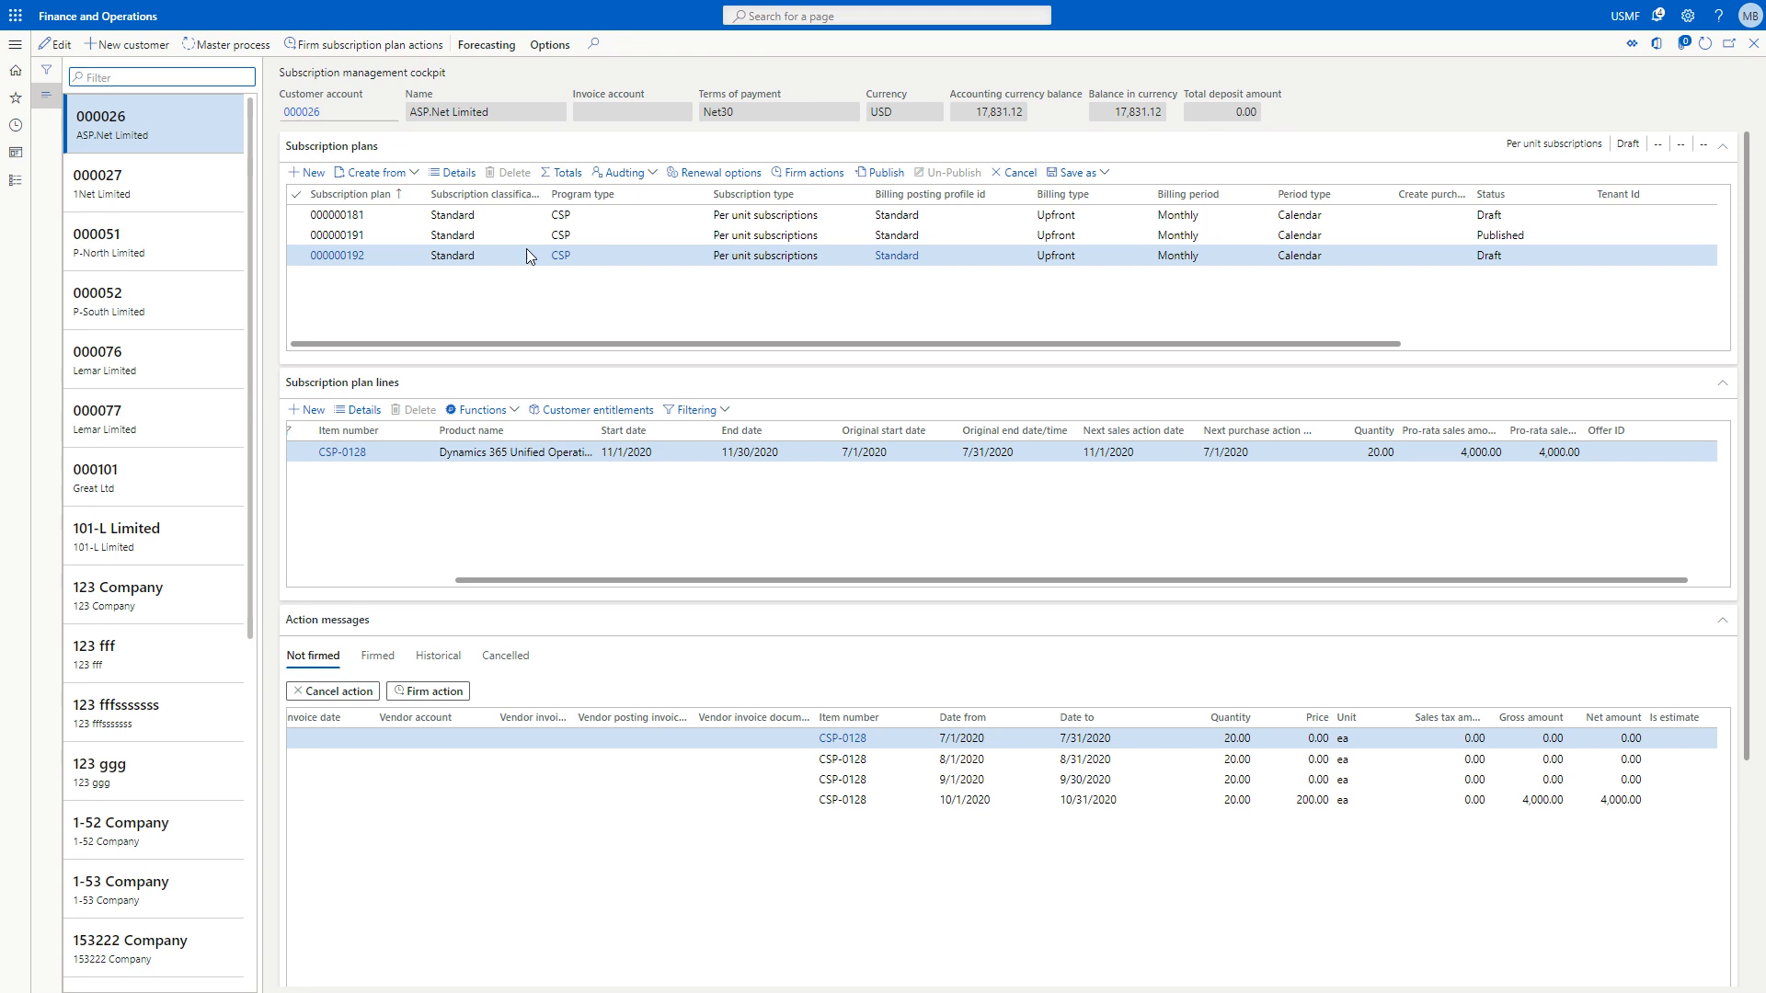
{"action": "left_click", "coordinate": [46, 95]}
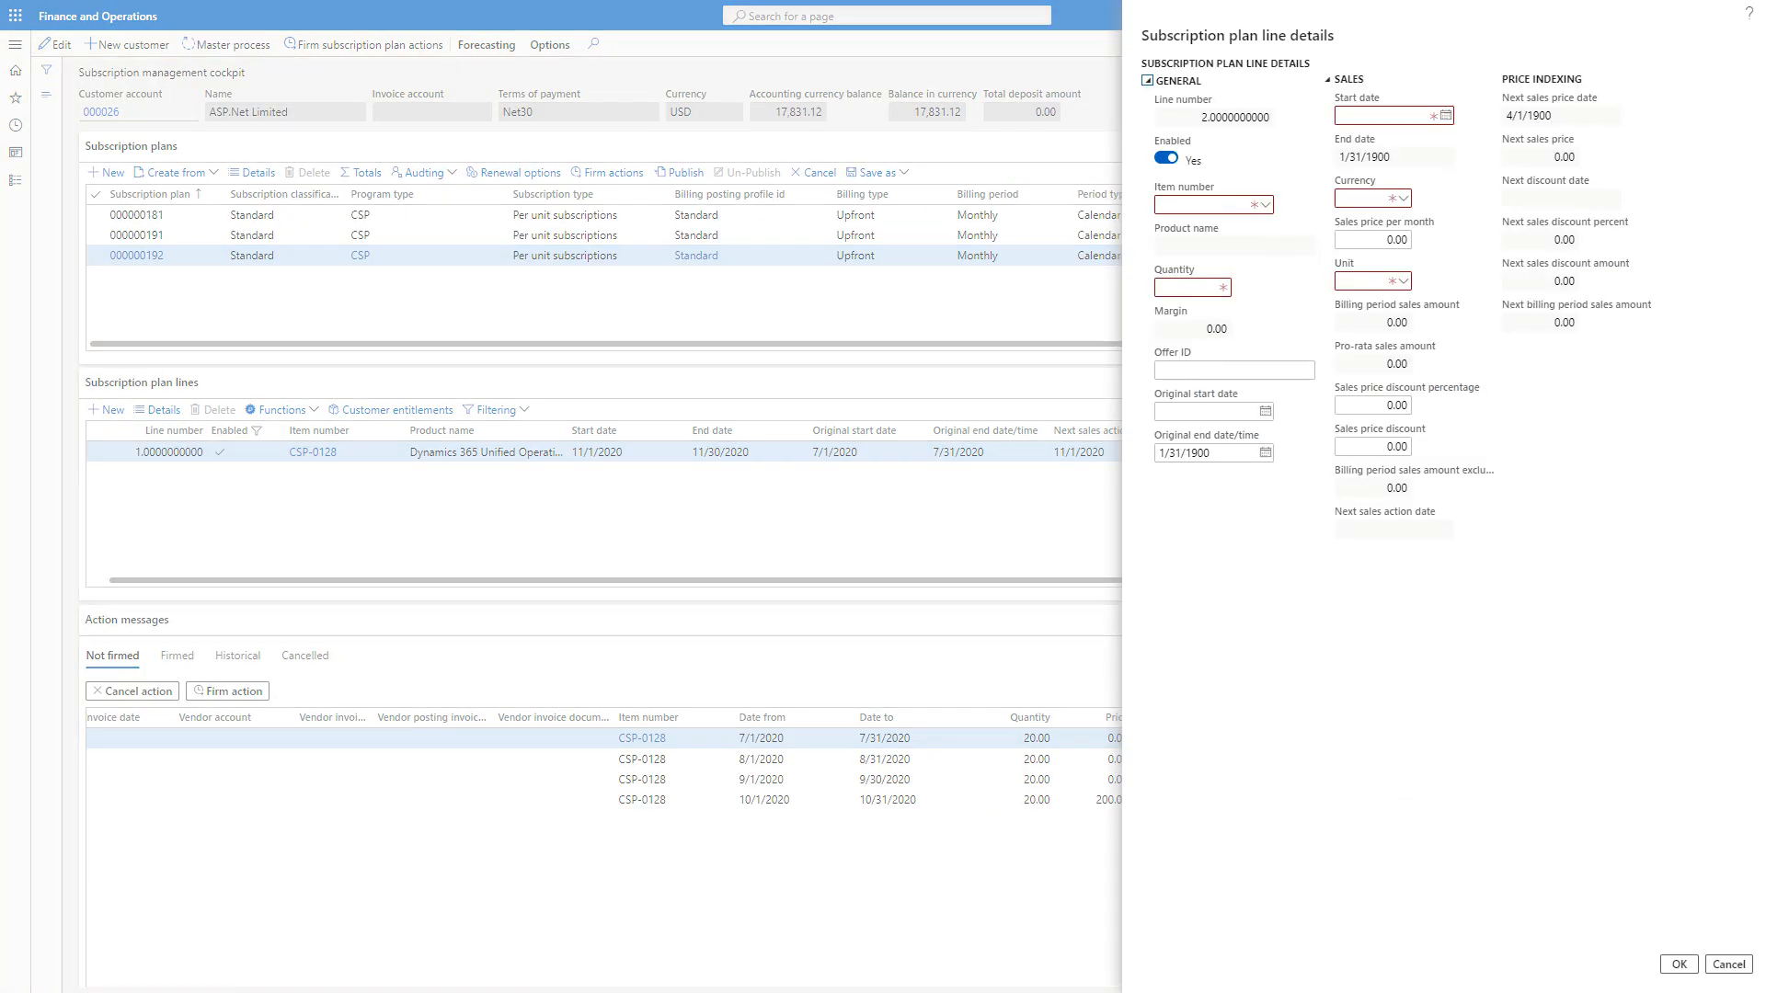
Fill in a second subscription plan line with item CSP-0128 and start date 7/1/2020.
{"action": "left_click", "coordinate": [1234, 204]}
{"action": "type", "text": "CSP-0128"}
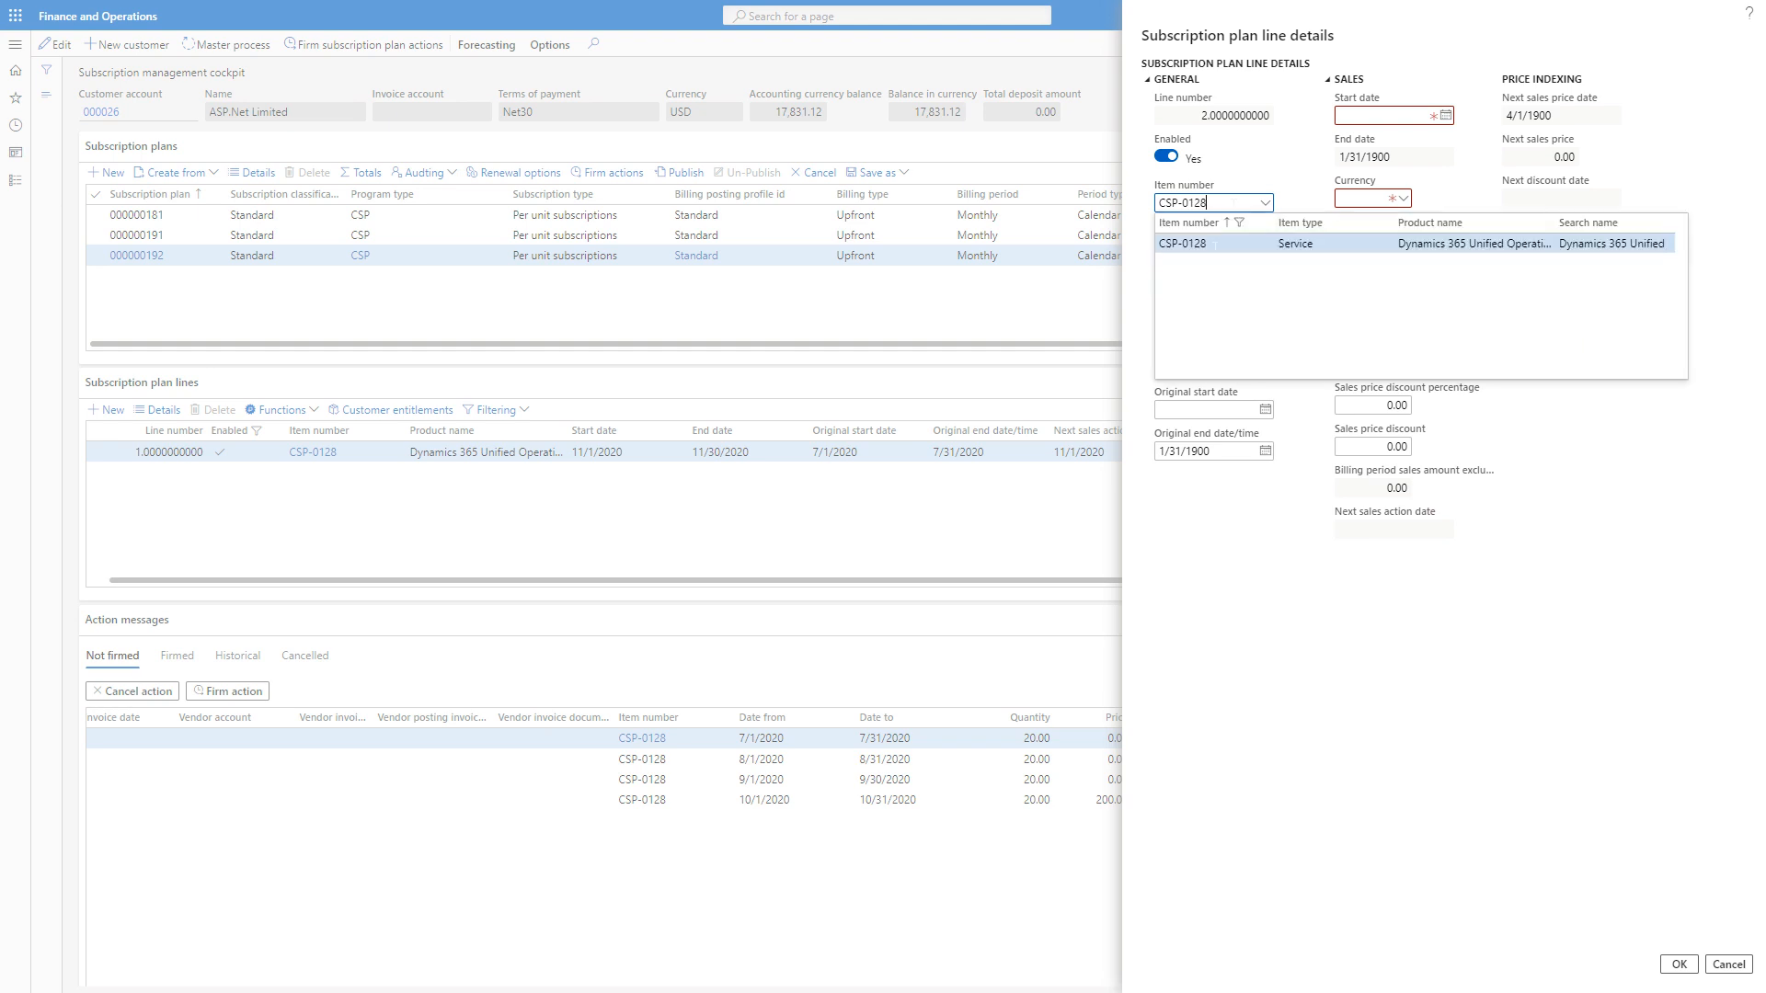
{"action": "key", "text": "Return"}
{"action": "left_click", "coordinate": [1446, 115]}
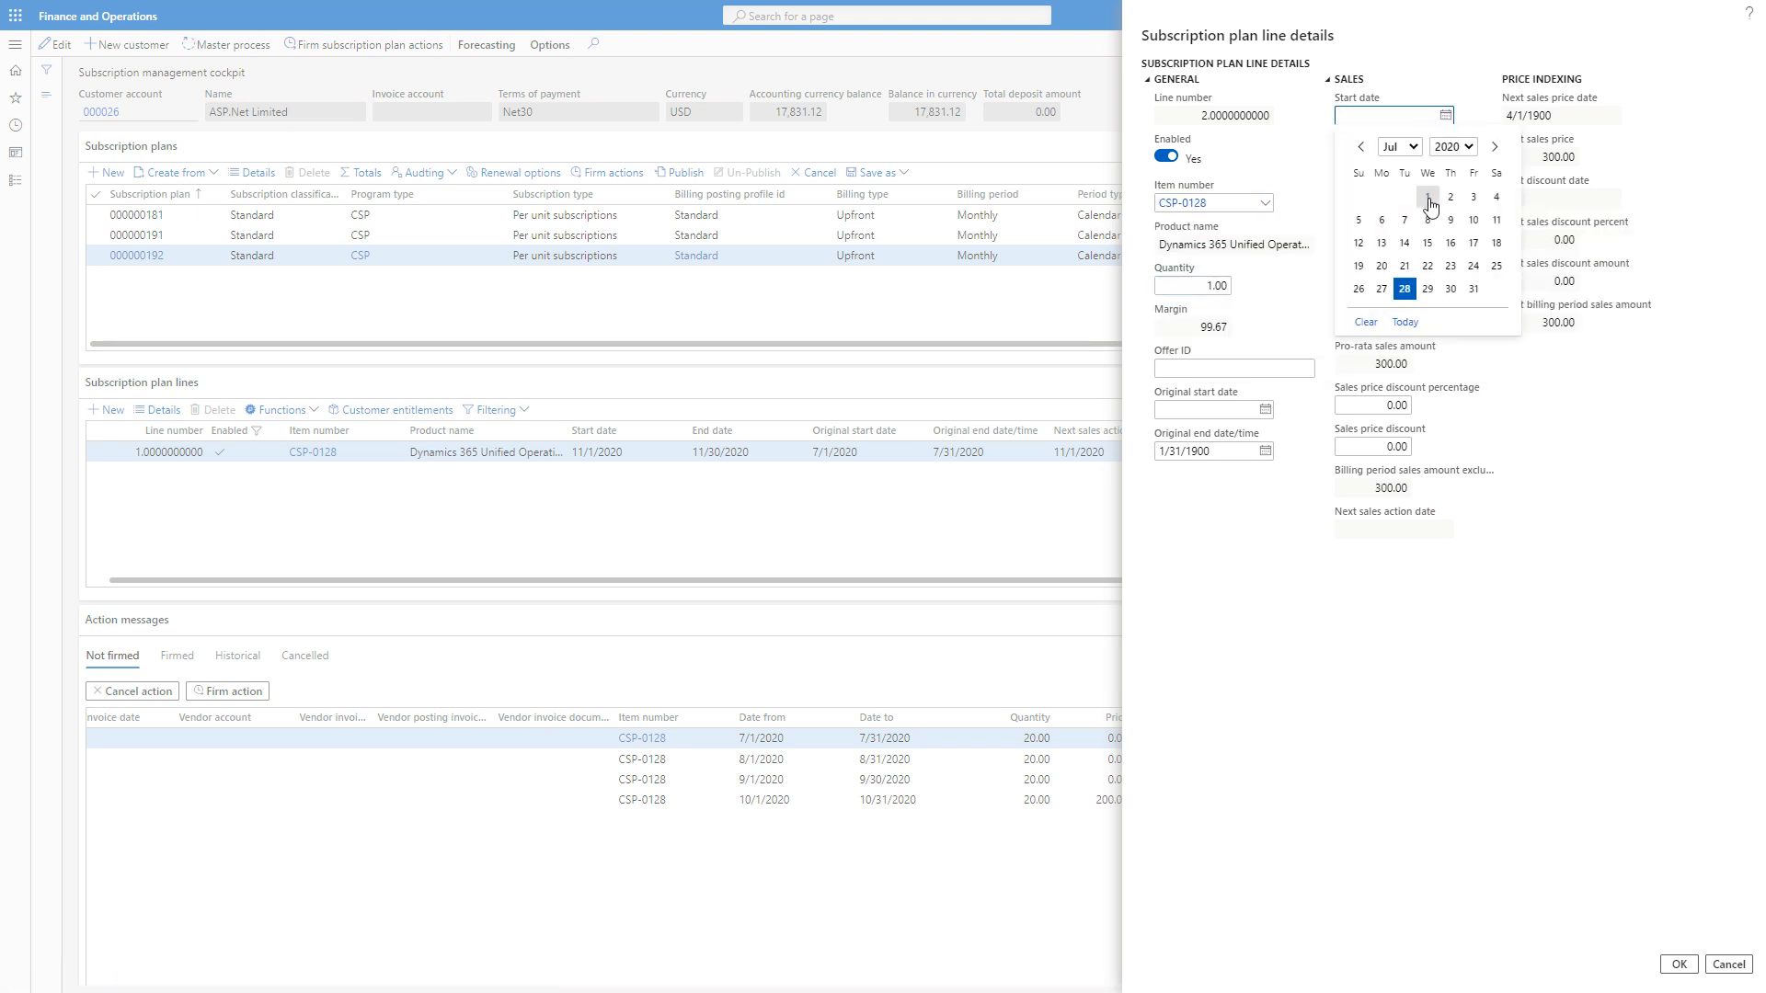
{"action": "left_click", "coordinate": [1427, 196]}
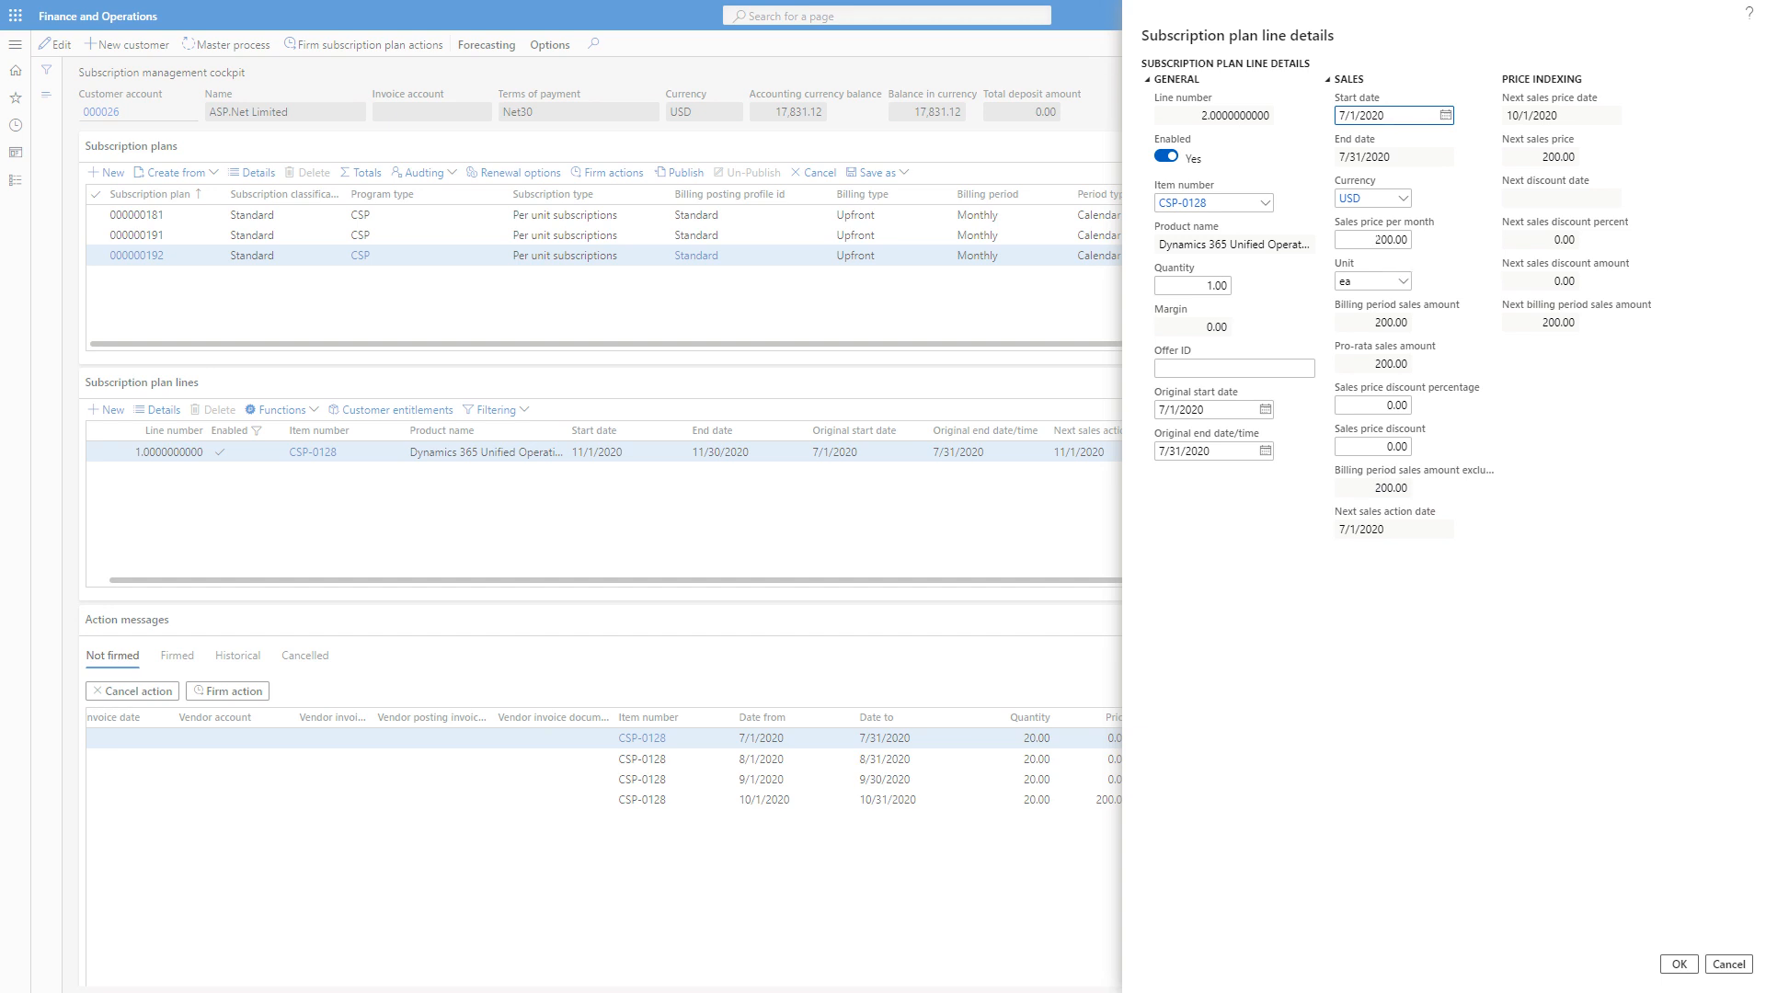
Set the second line's monthly sales price to 0, check its next sales price date and price, and discard the line.
{"action": "left_click", "coordinate": [1384, 240]}
{"action": "type", "text": "0"}
{"action": "left_click", "coordinate": [1508, 115]}
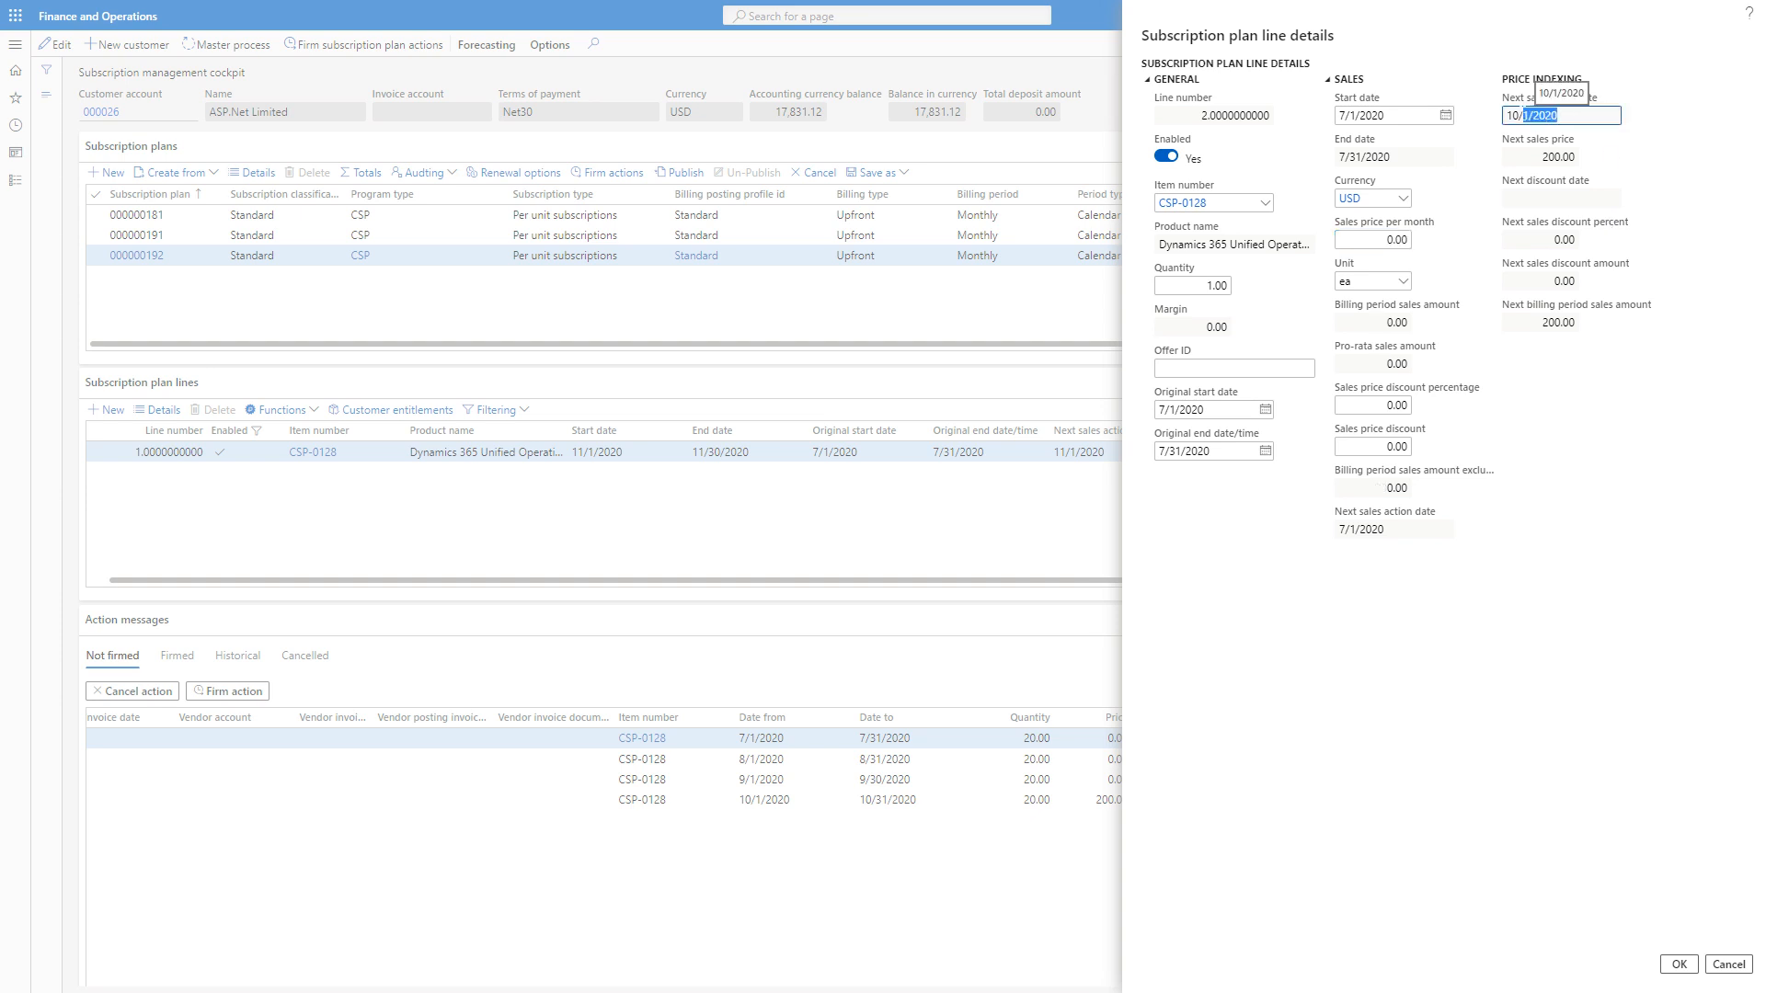
{"action": "key", "text": "Tab"}
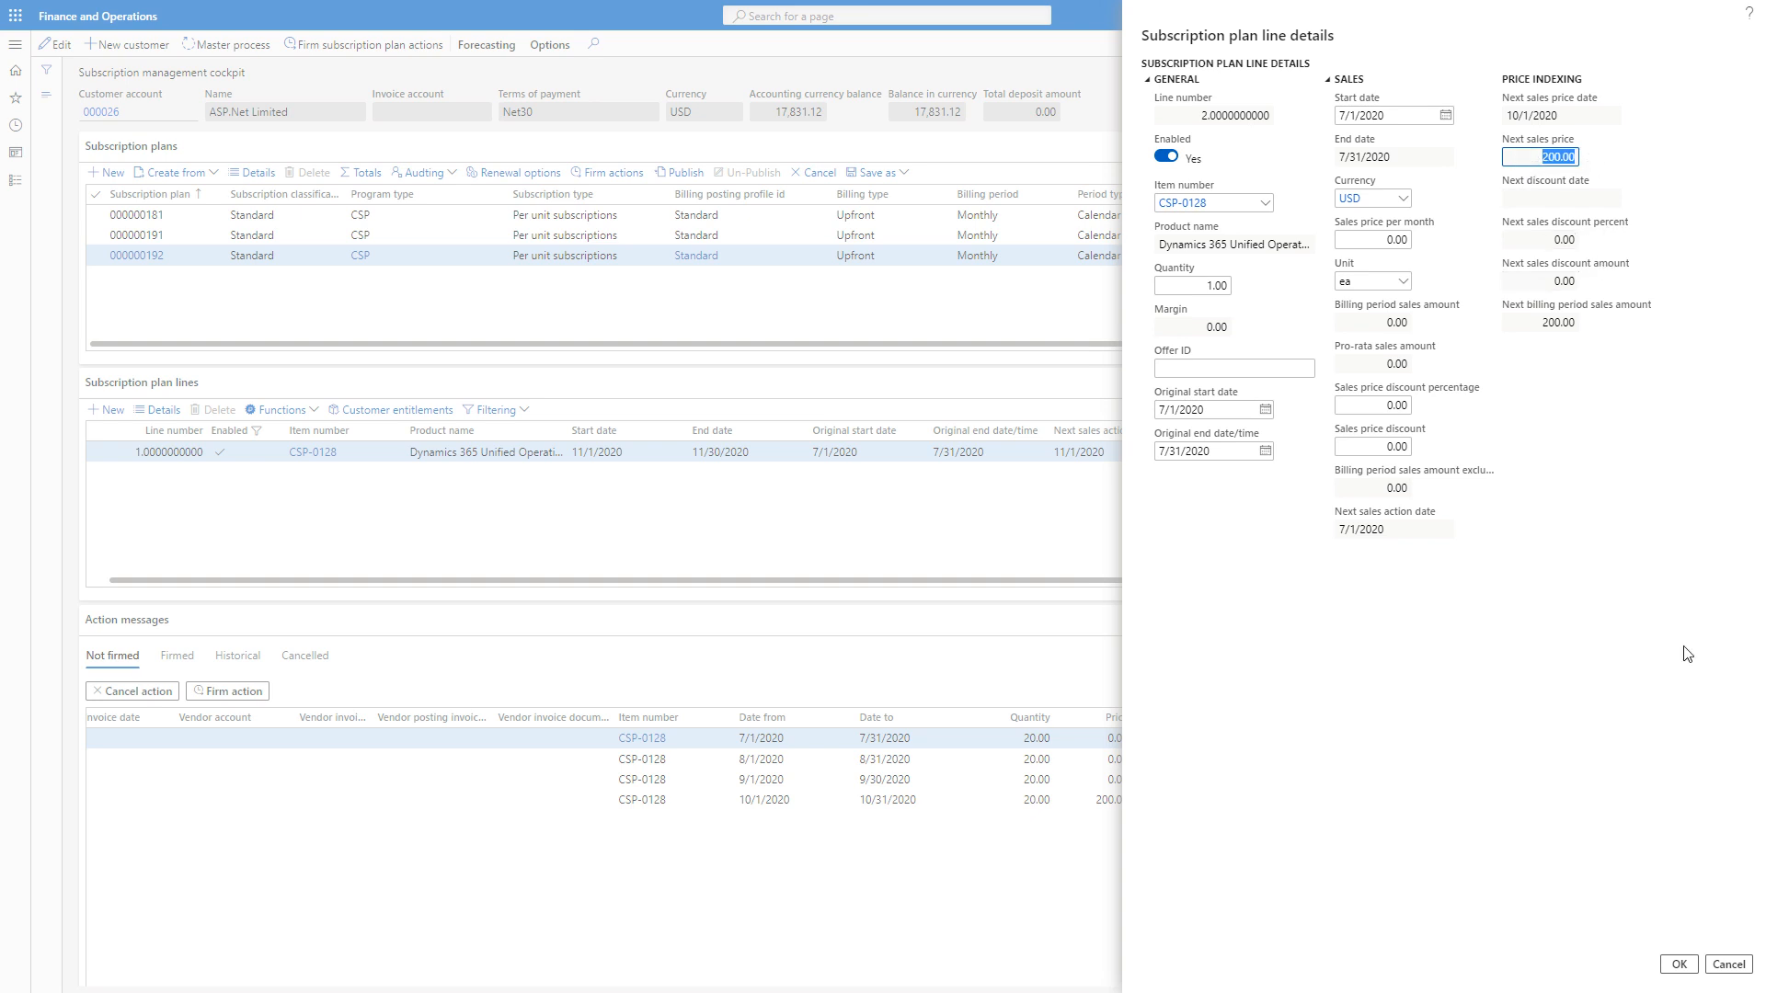
{"action": "left_click", "coordinate": [1727, 965]}
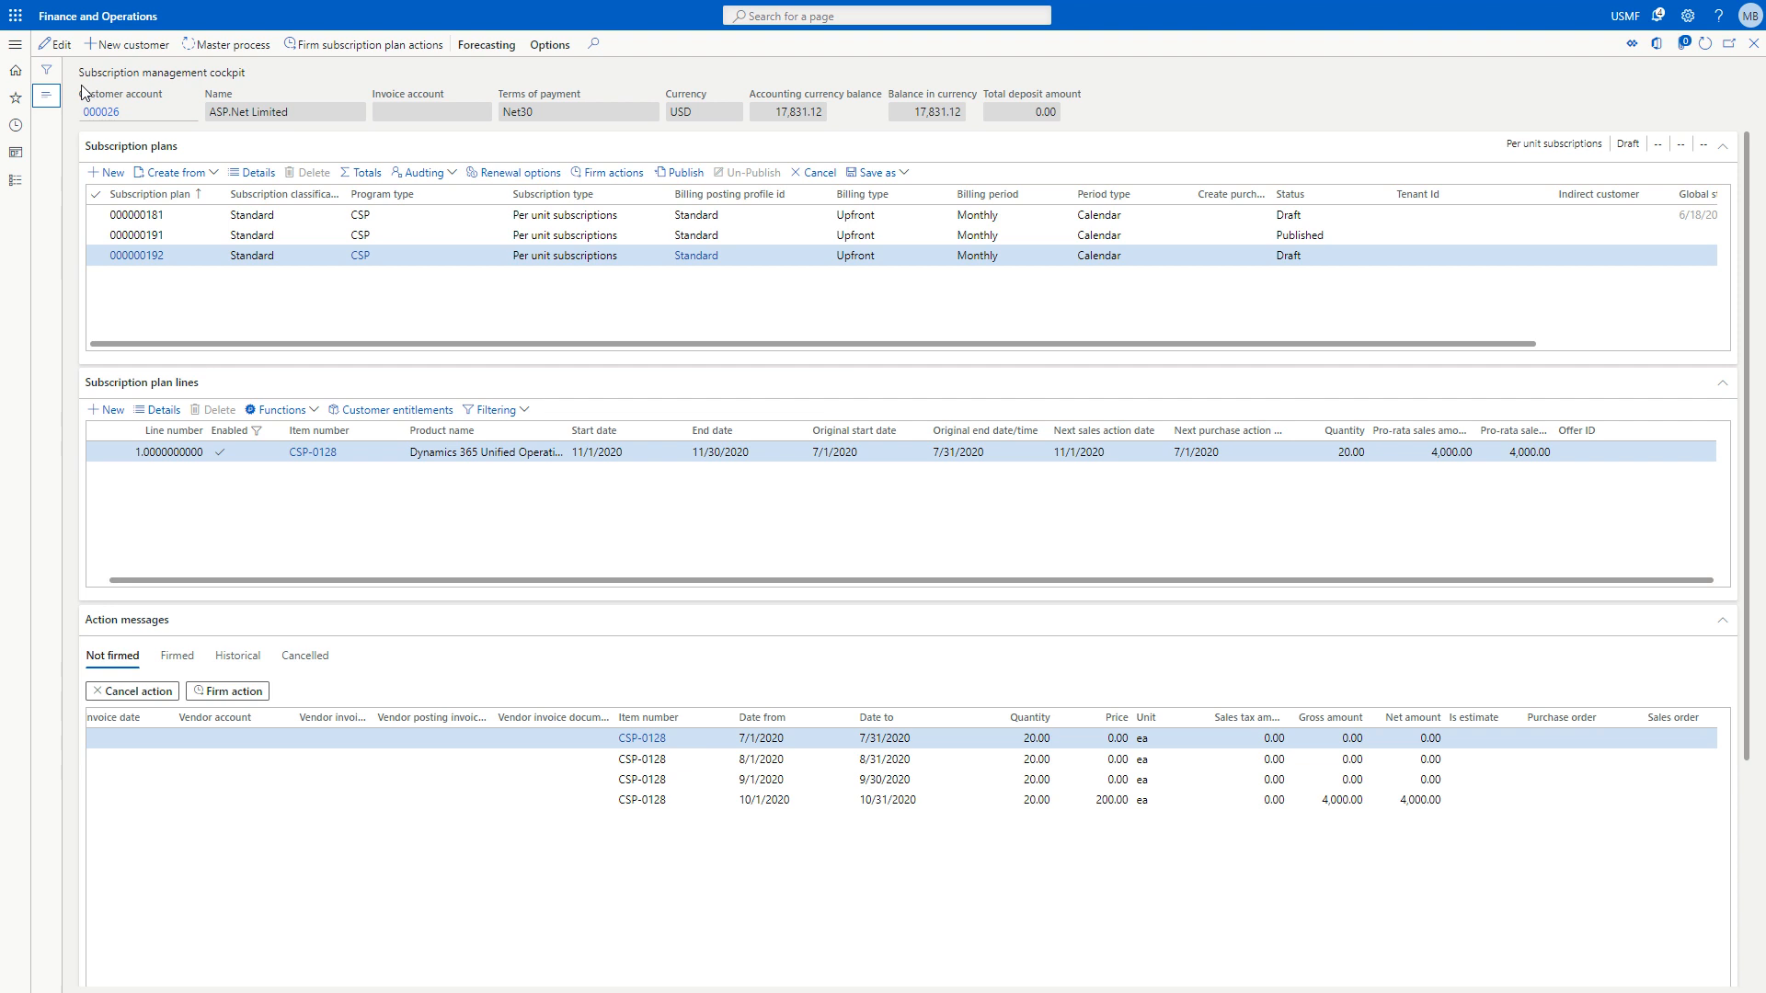
Open the discount indexing setup and add a new discount record.
{"action": "left_click", "coordinate": [15, 44]}
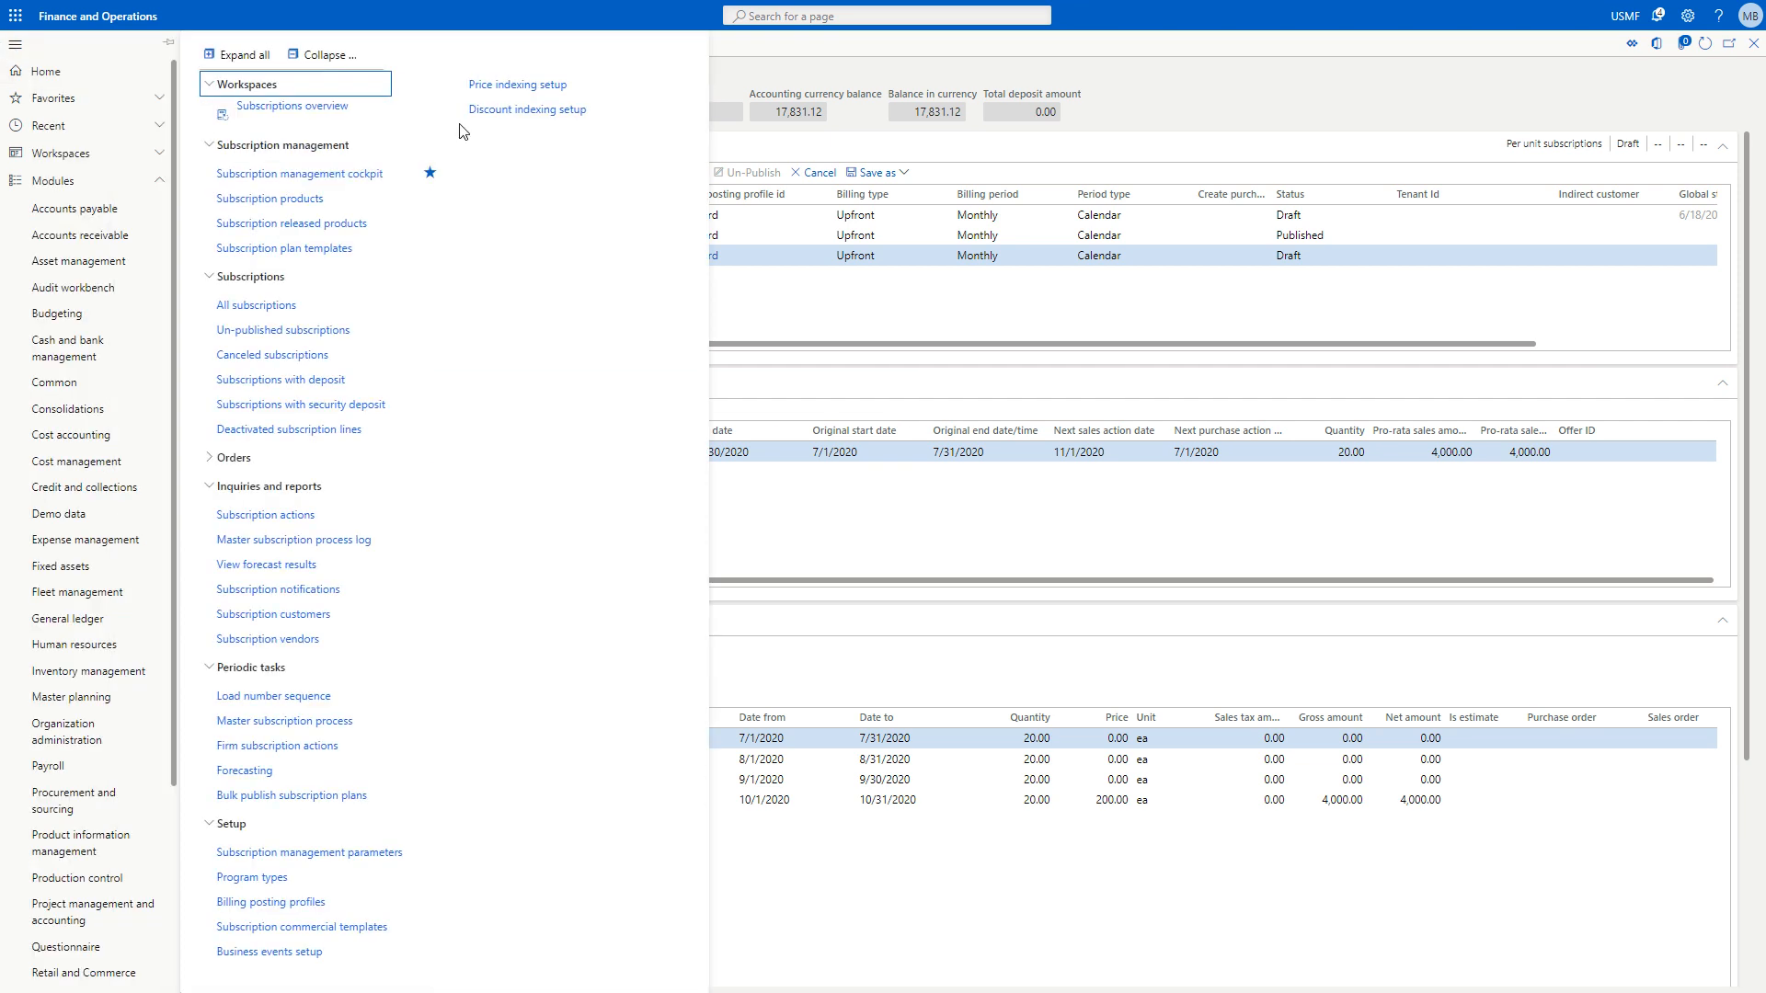
{"action": "left_click", "coordinate": [528, 112]}
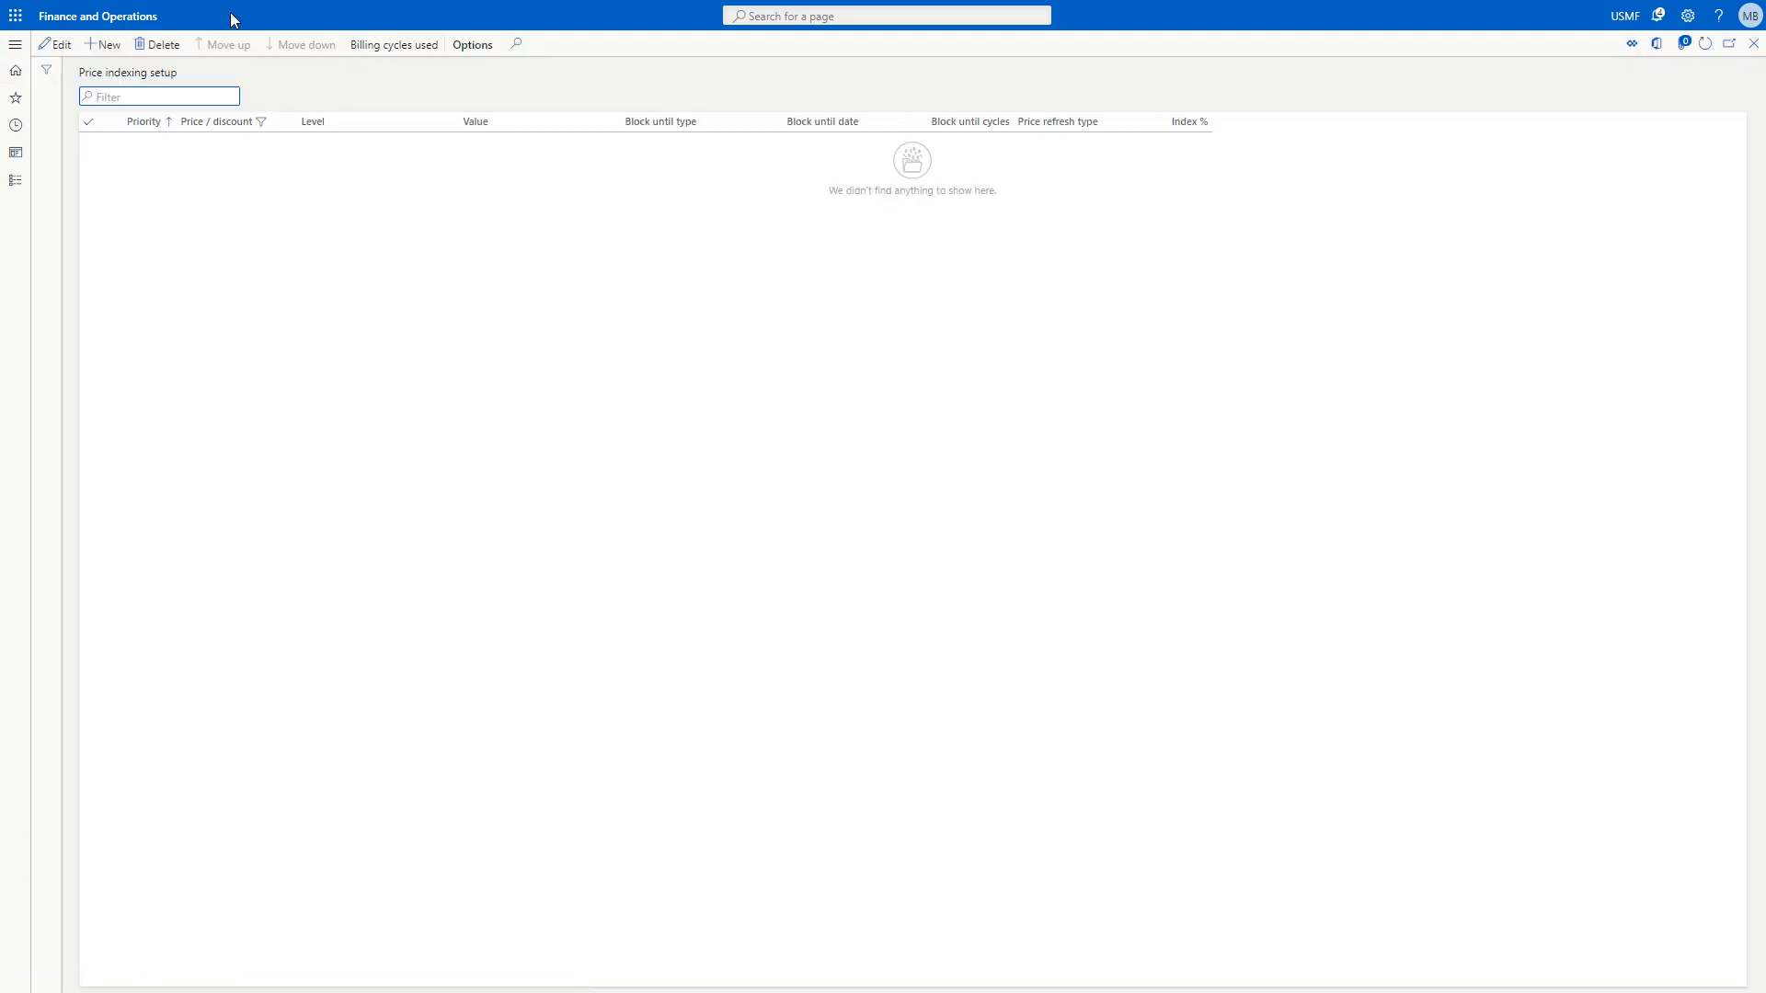
{"action": "left_click", "coordinate": [121, 47]}
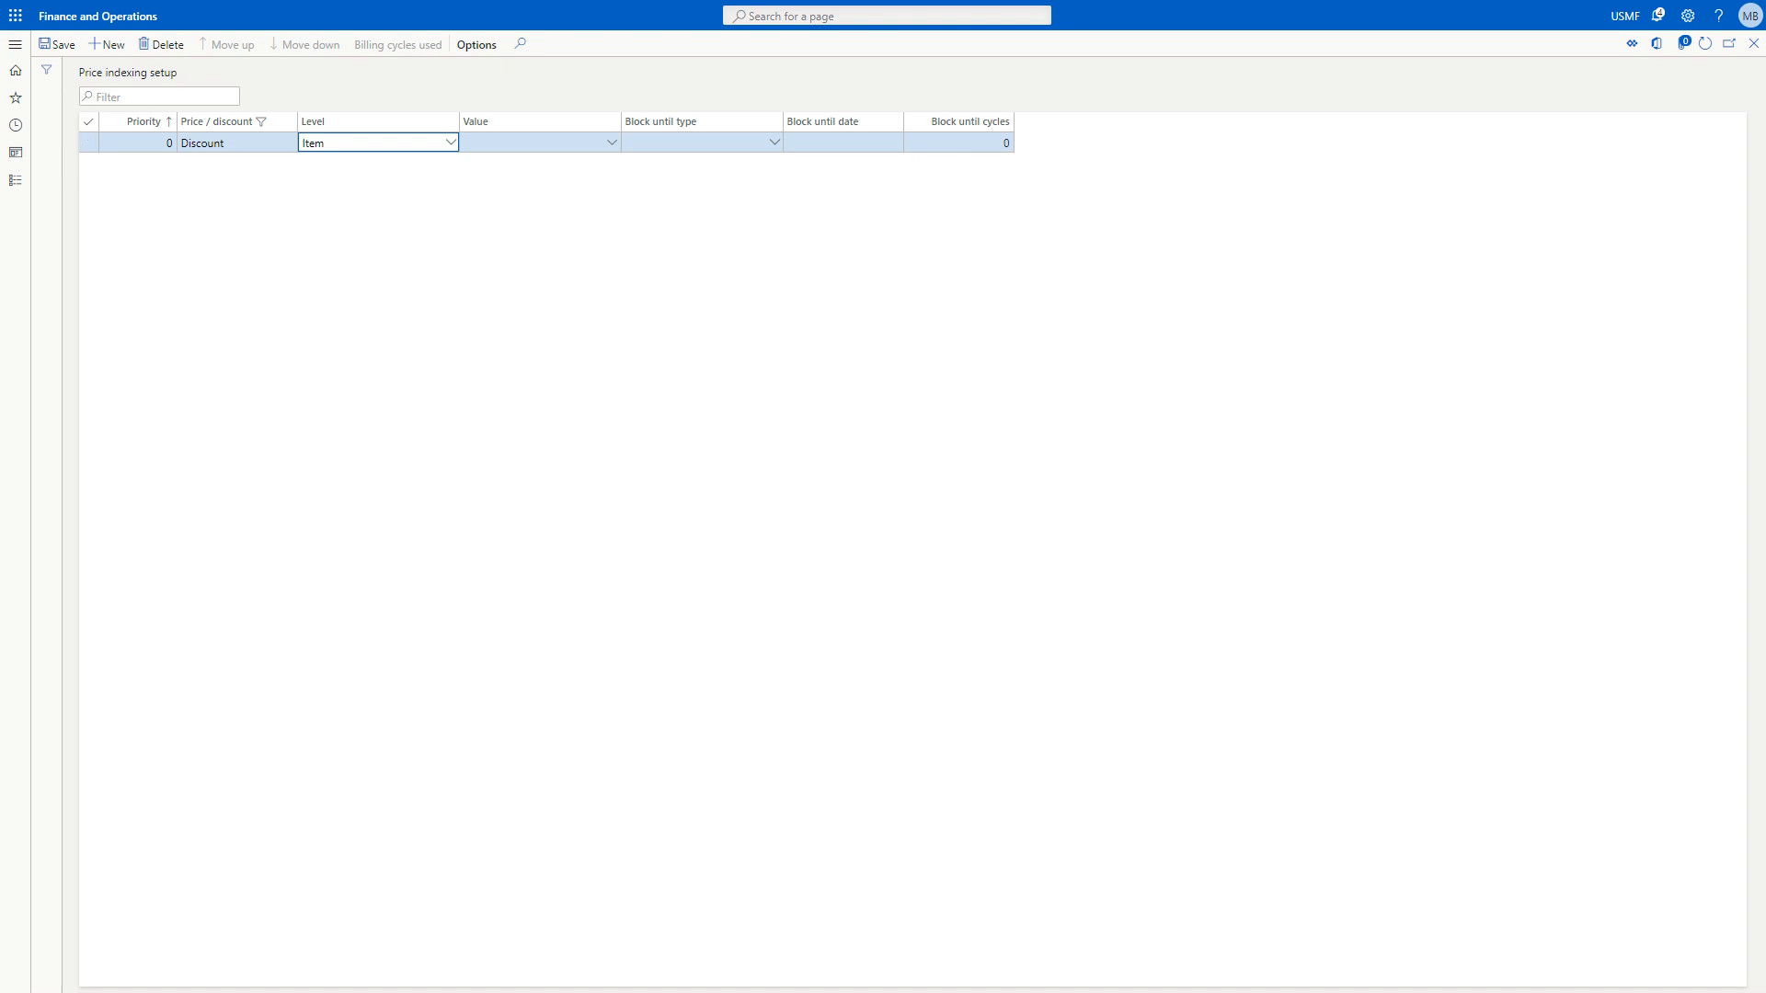
Review the available Level and Block until type options for the new discount record.
{"action": "left_click", "coordinate": [451, 143]}
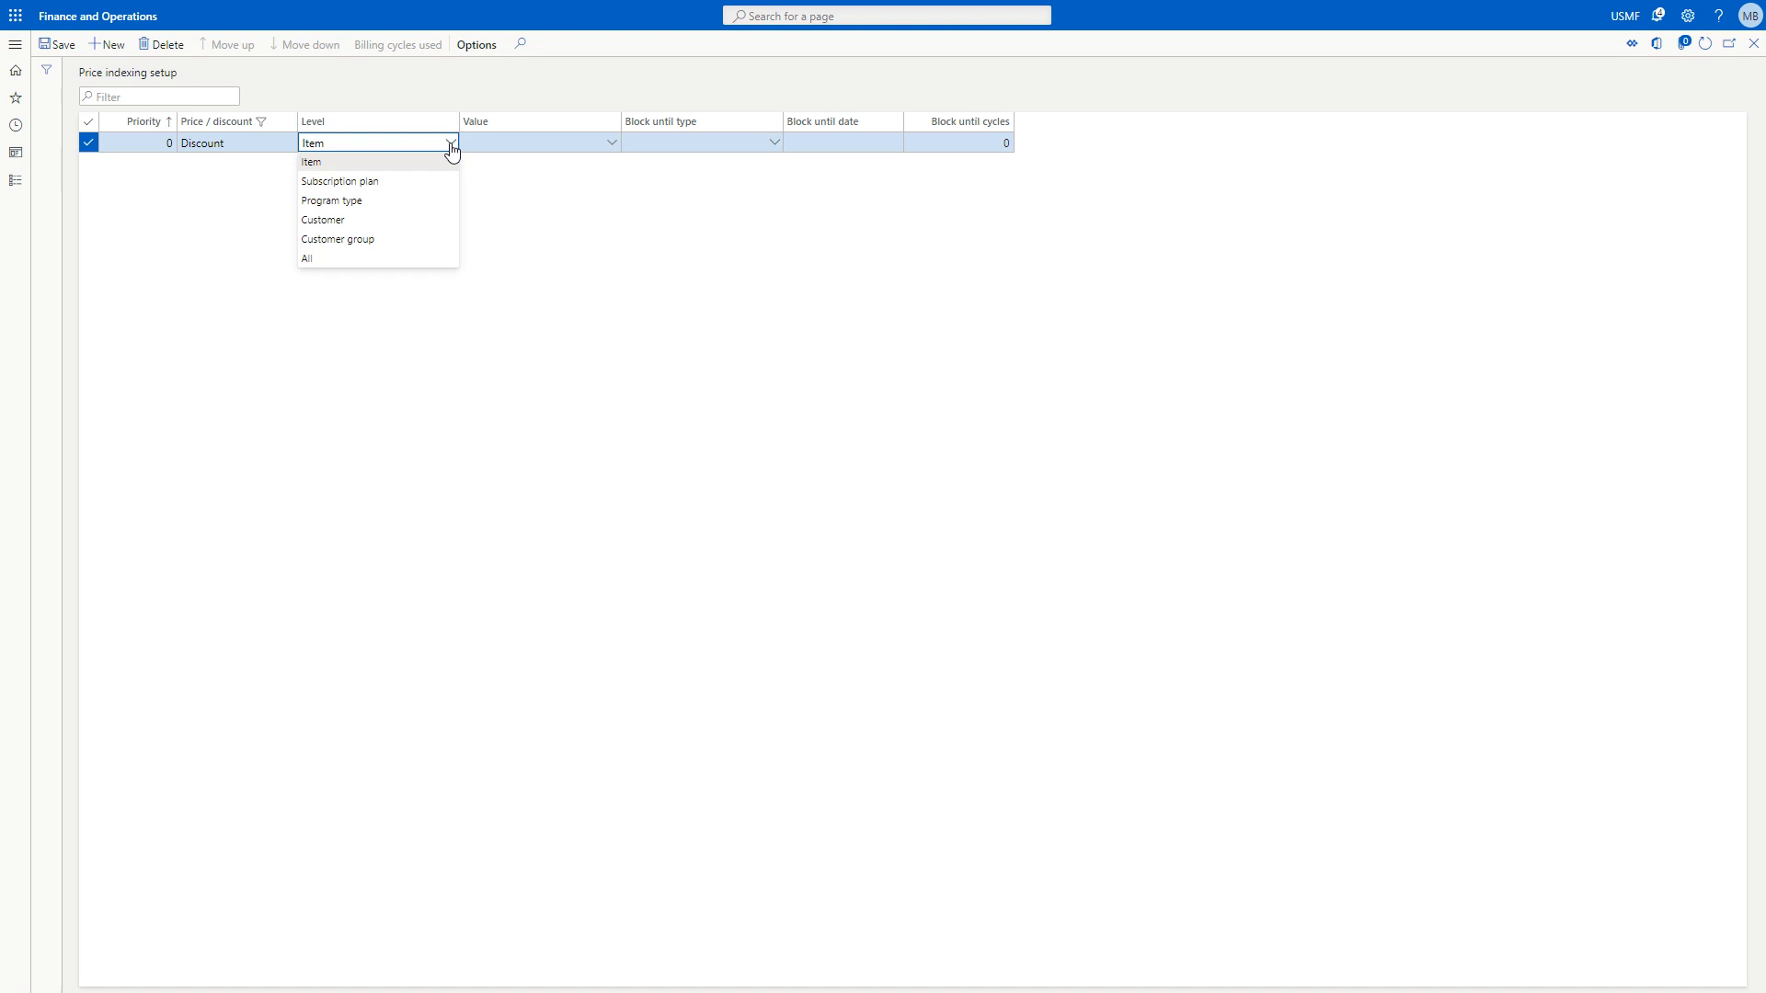
{"action": "left_click", "coordinate": [451, 145]}
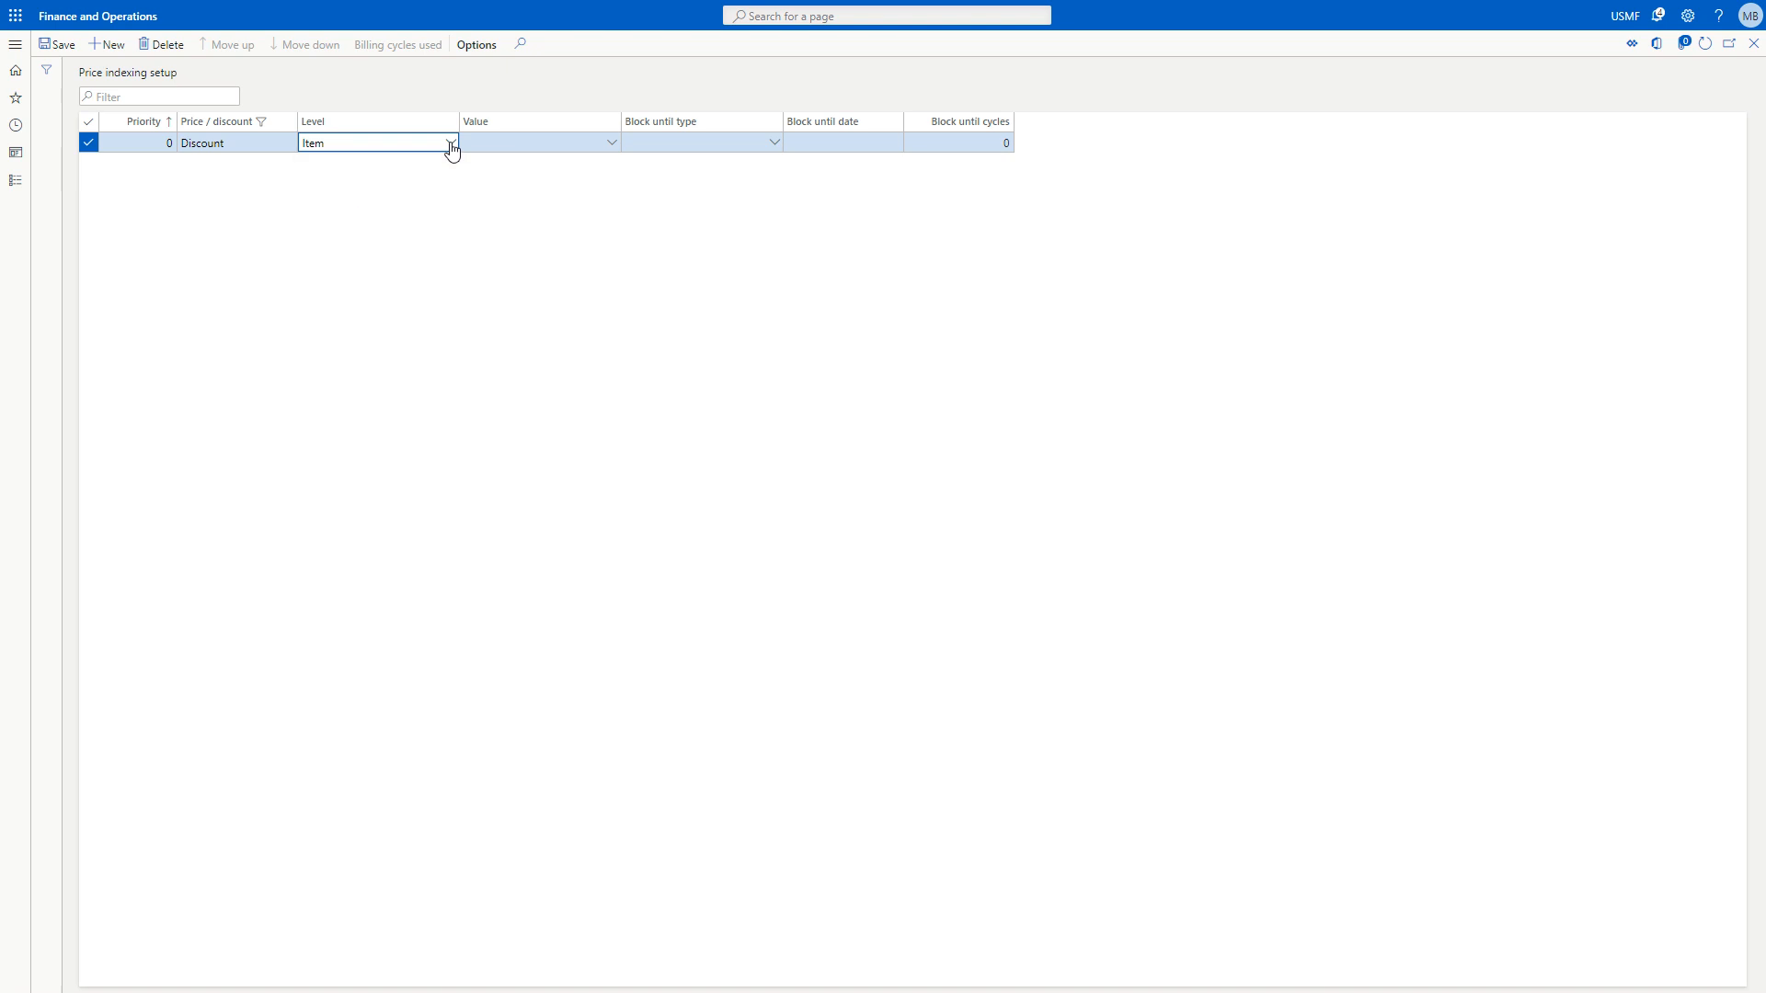
{"action": "left_click", "coordinate": [774, 143]}
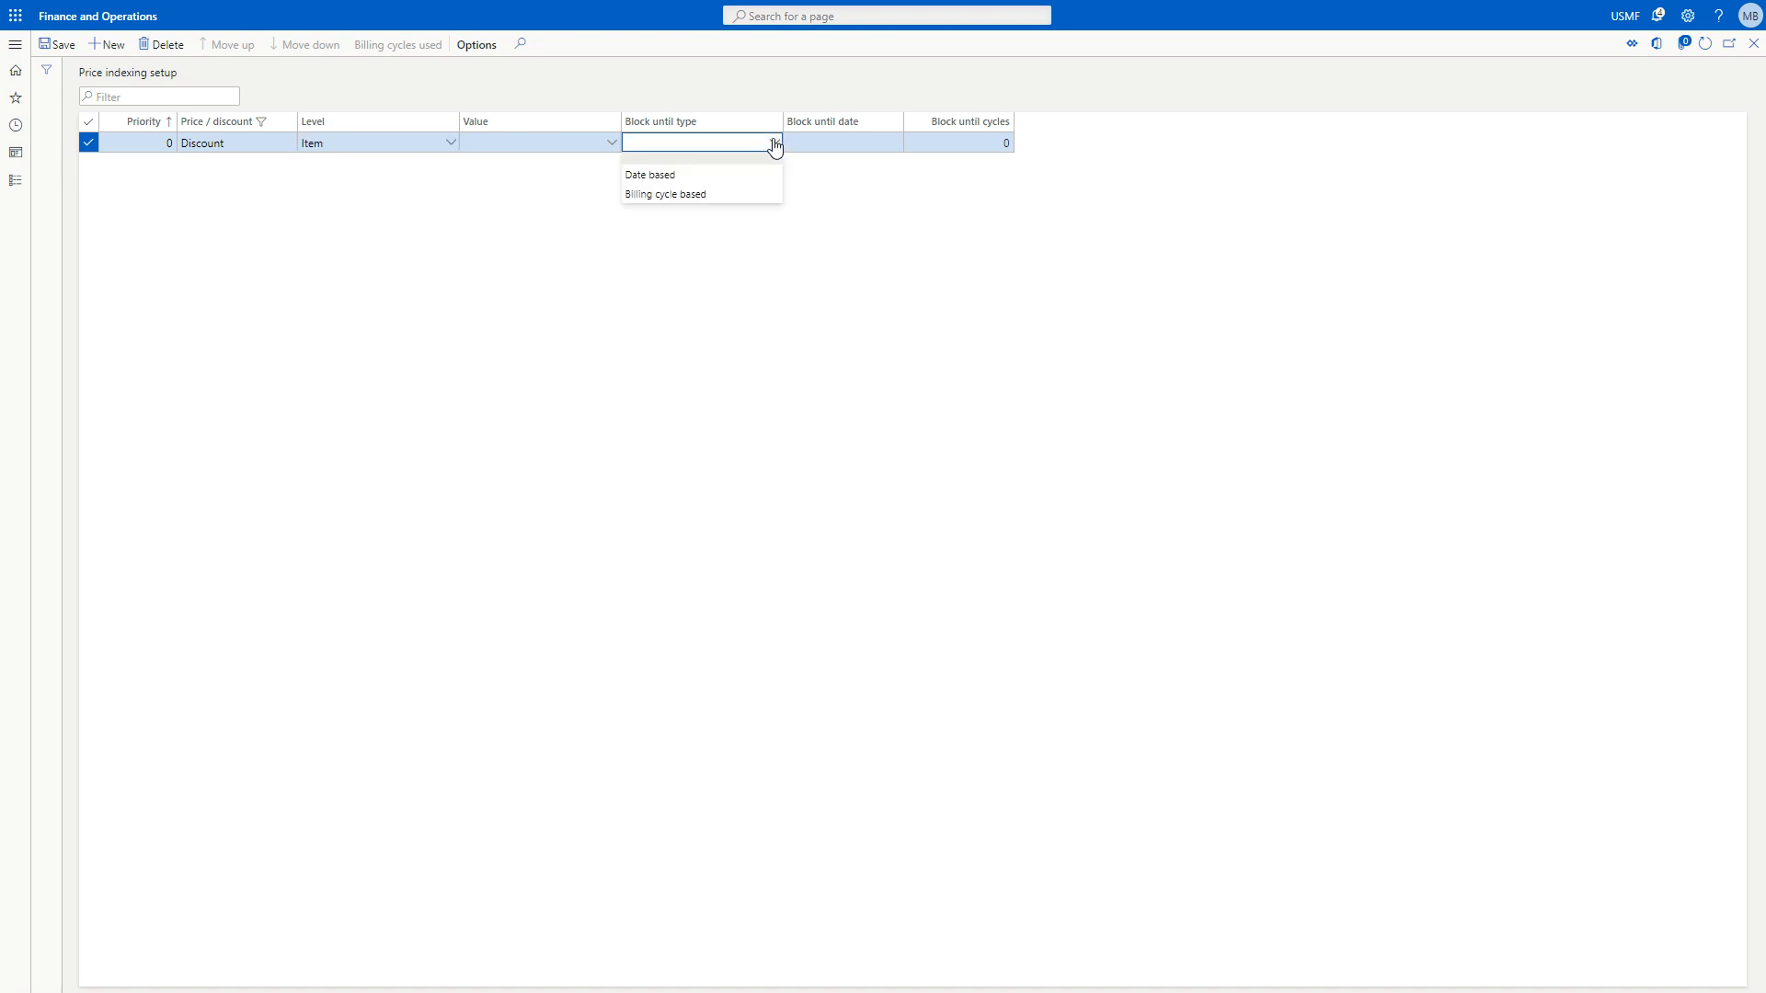
{"action": "left_click", "coordinate": [773, 143]}
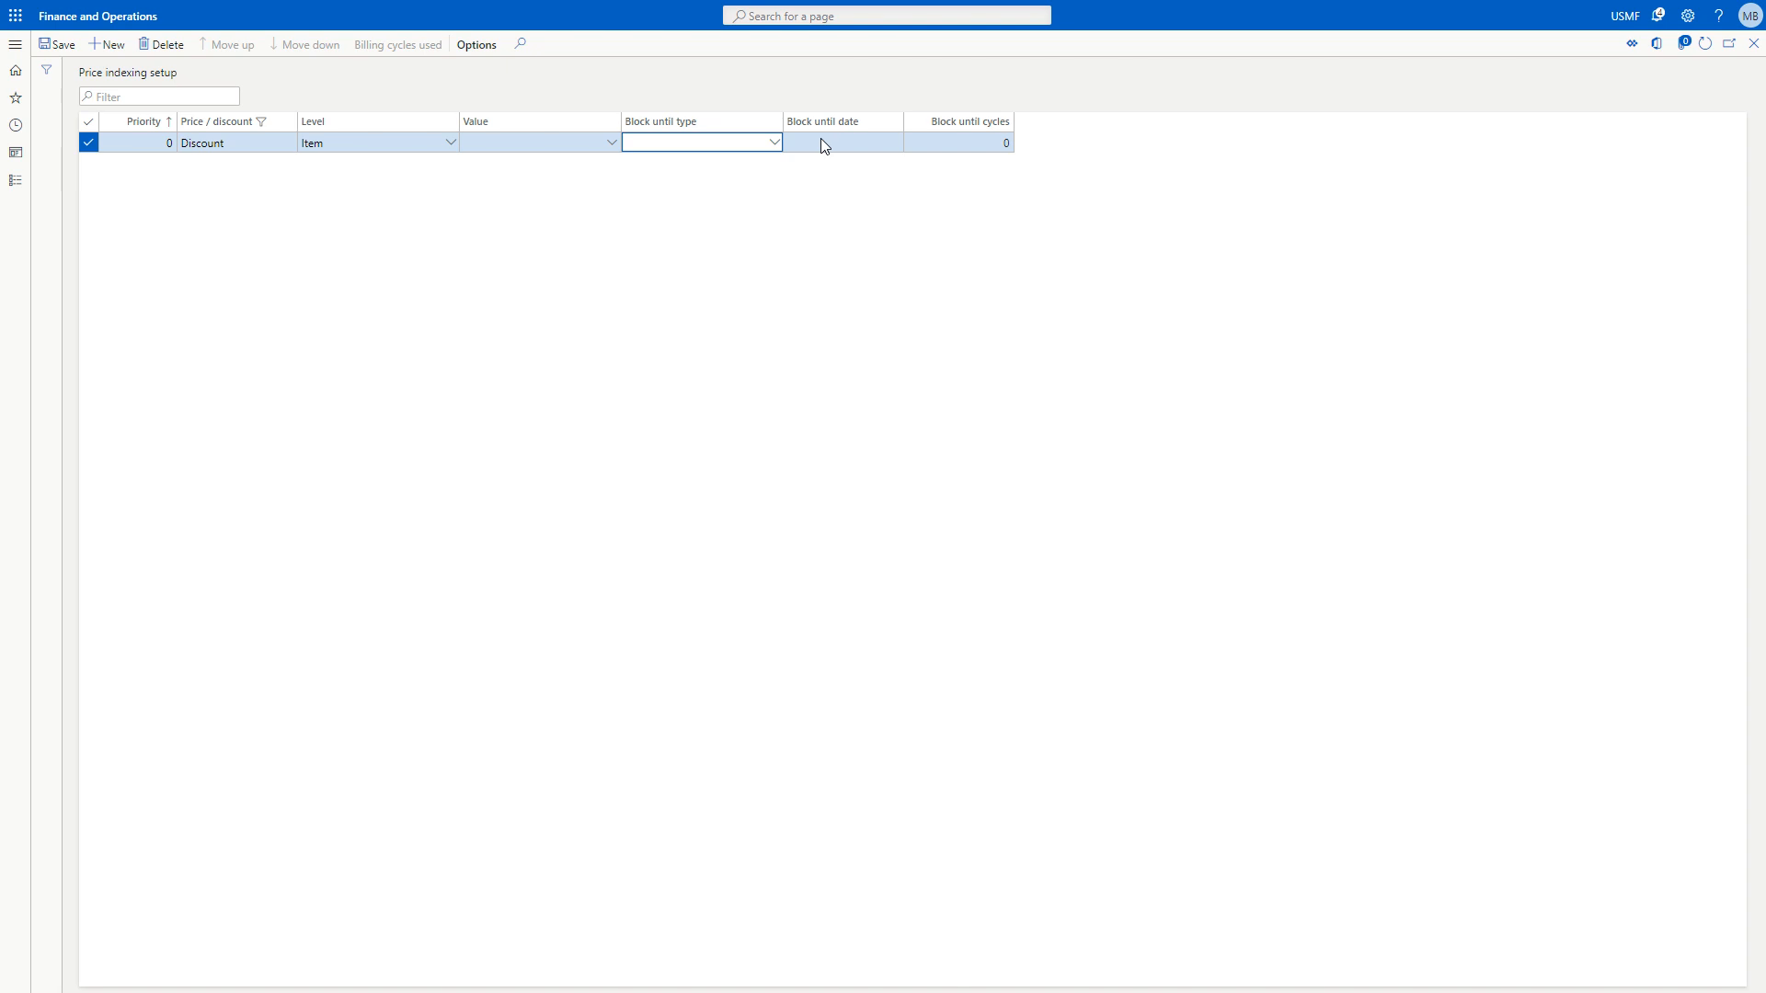